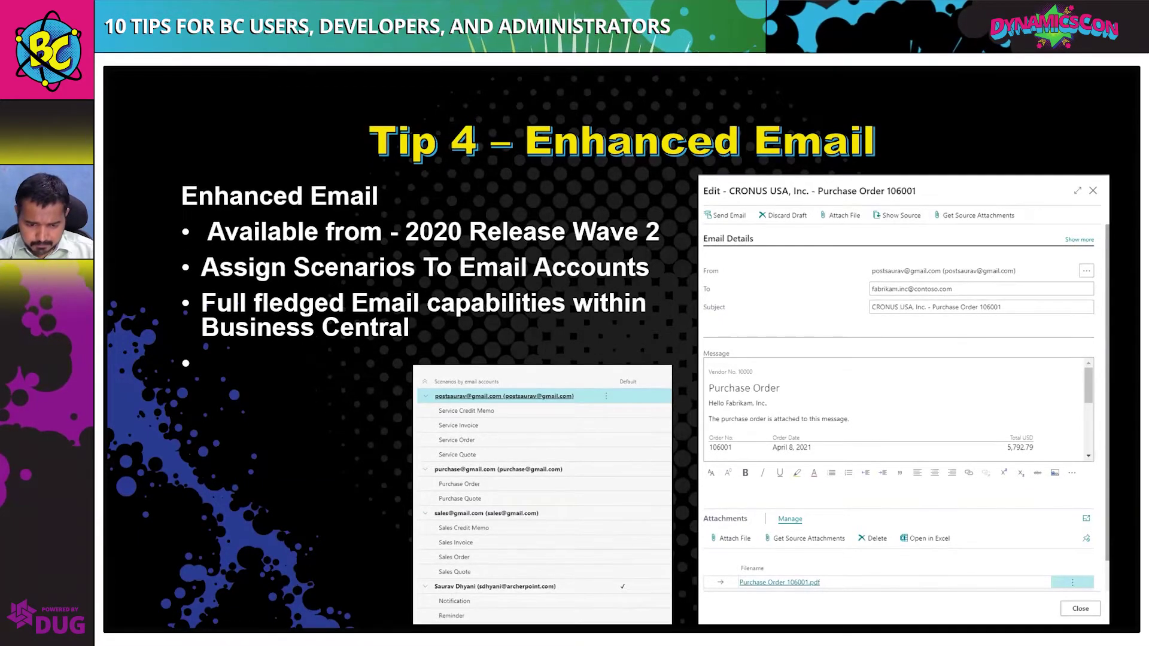
Switch to Business Central, open the Posted Sales Invoices list, and take its teaching tour through to the third tip.
{"action": "key", "text": "alt+Tab"}
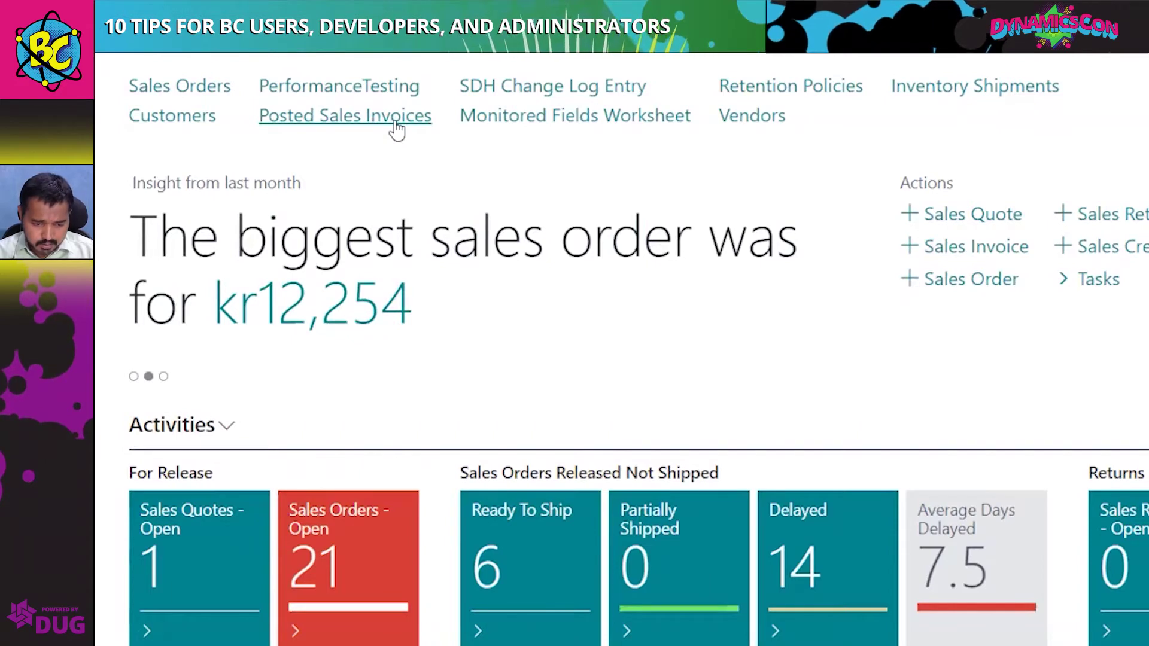
{"action": "left_click", "coordinate": [396, 126]}
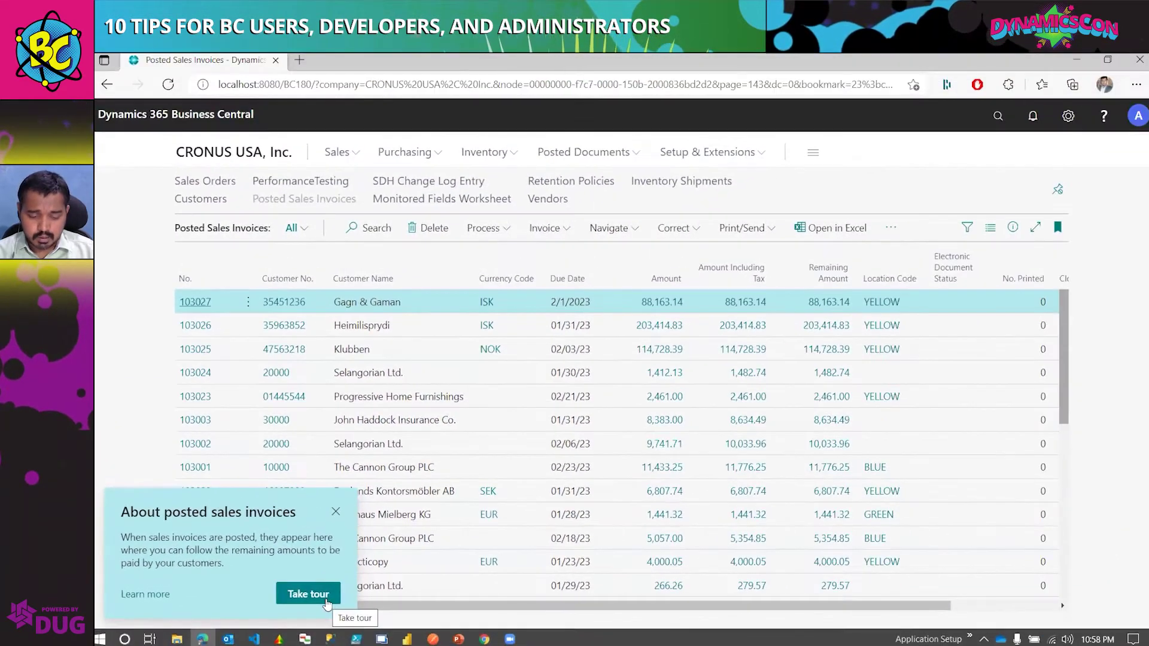
{"action": "left_click", "coordinate": [448, 591]}
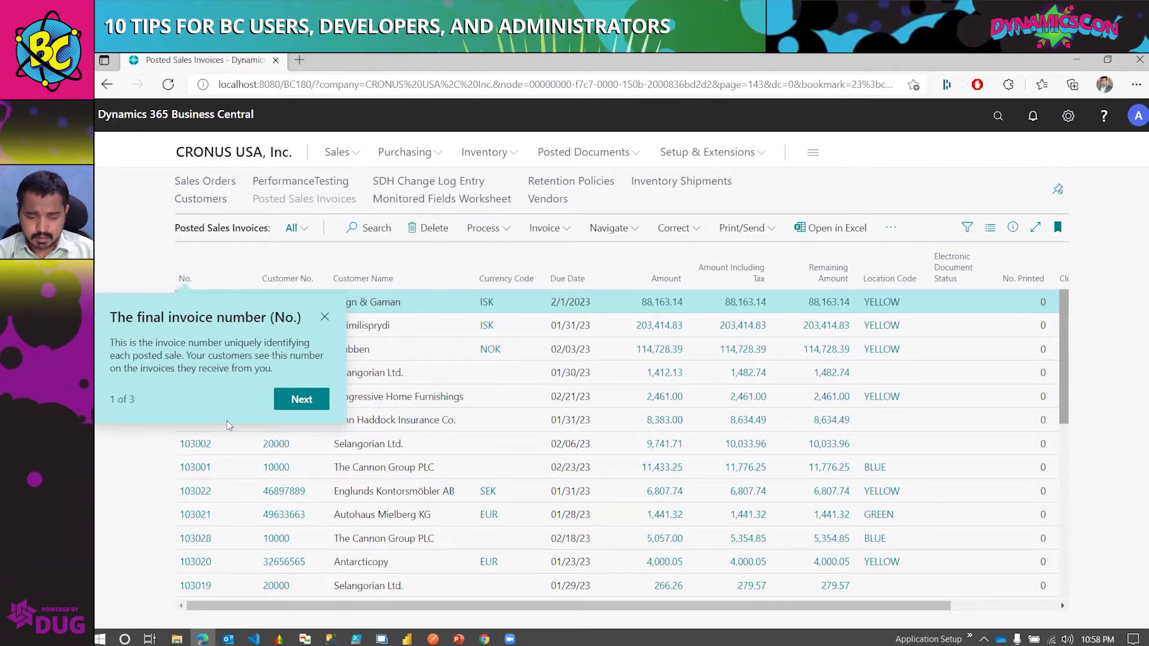
{"action": "left_click", "coordinate": [317, 403]}
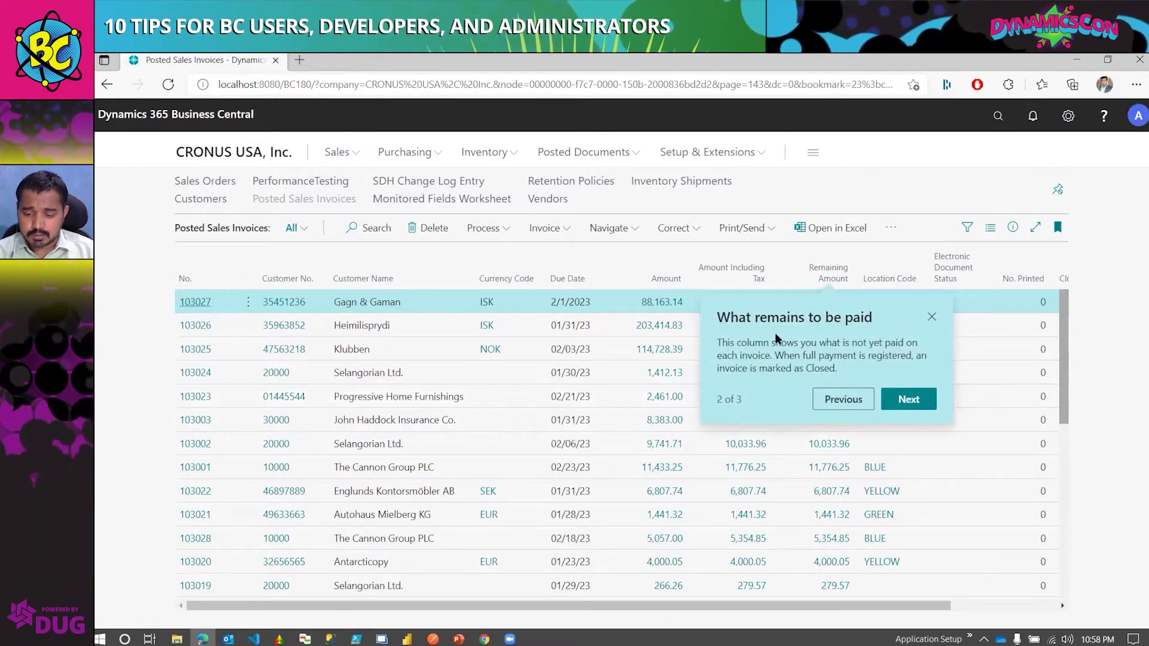
{"action": "left_click", "coordinate": [926, 399]}
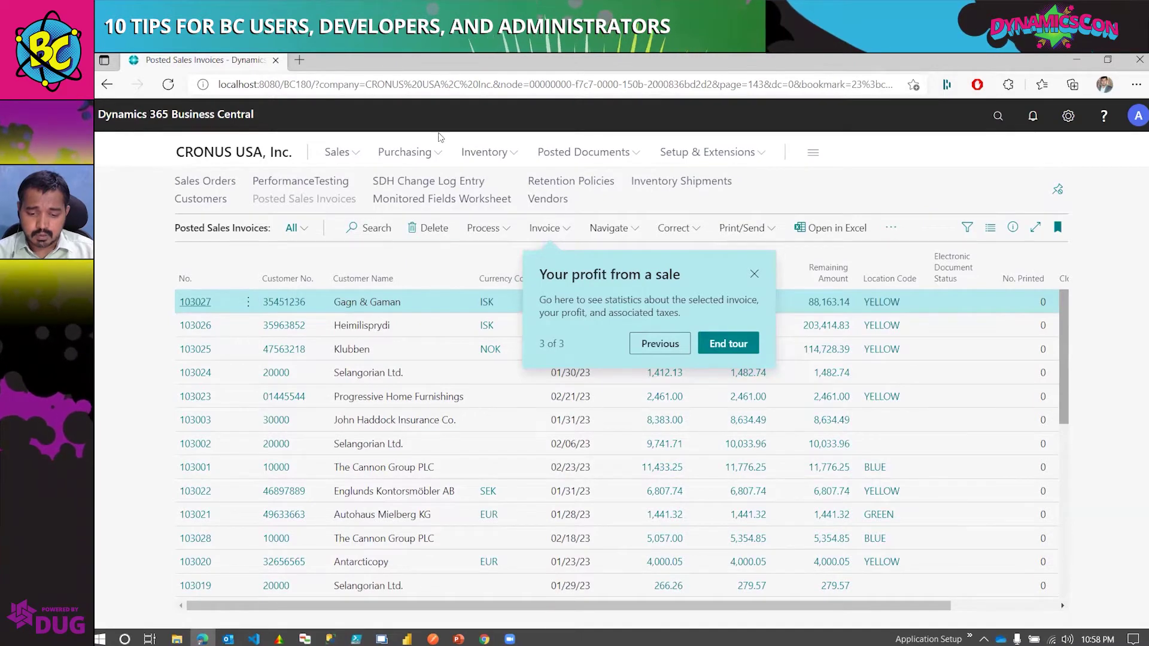
Show the invoice actions for the Antarcticopy invoice, then end the tour and dismiss the teaching tip.
{"action": "left_click", "coordinate": [247, 561]}
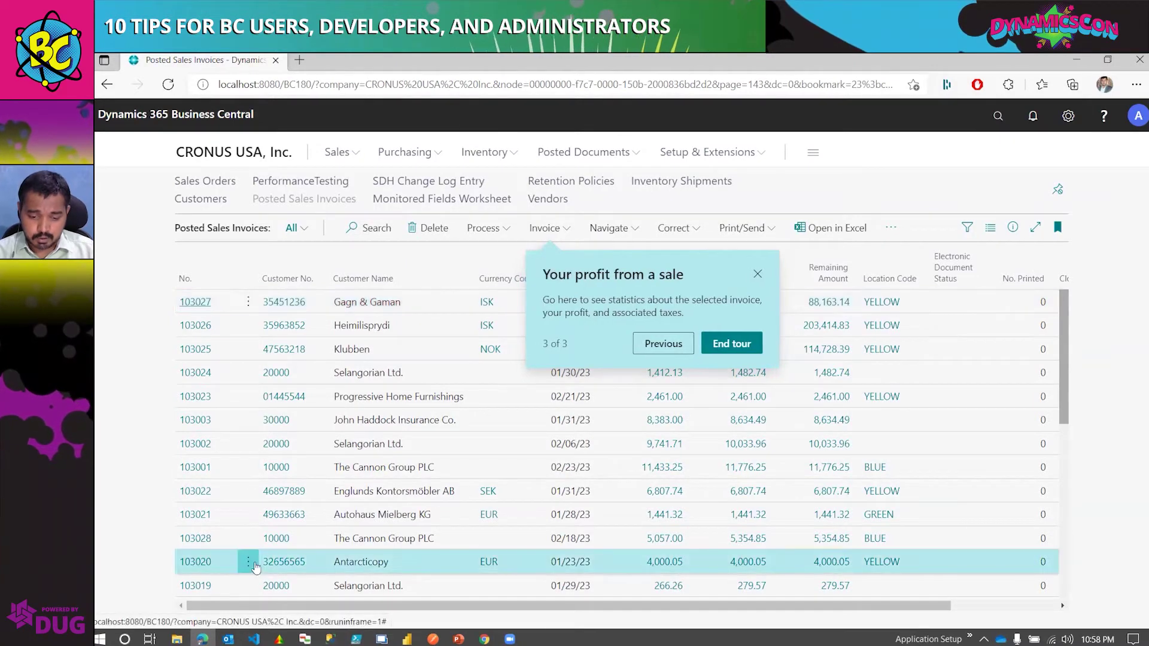
{"action": "left_click", "coordinate": [558, 233]}
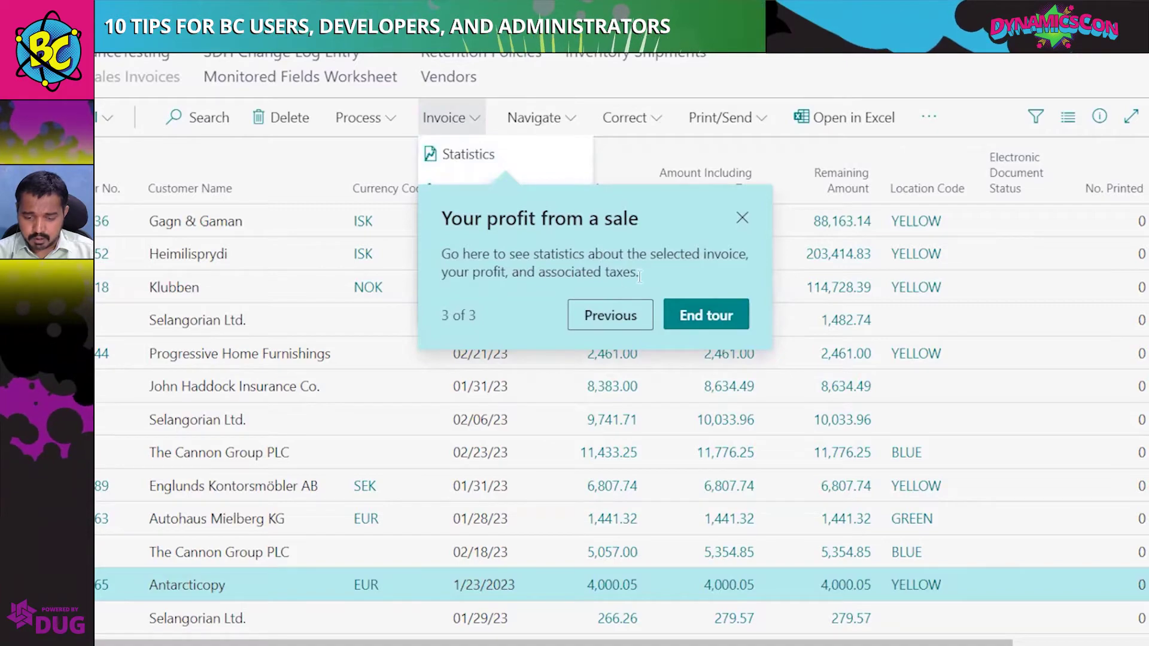
{"action": "left_click", "coordinate": [699, 322]}
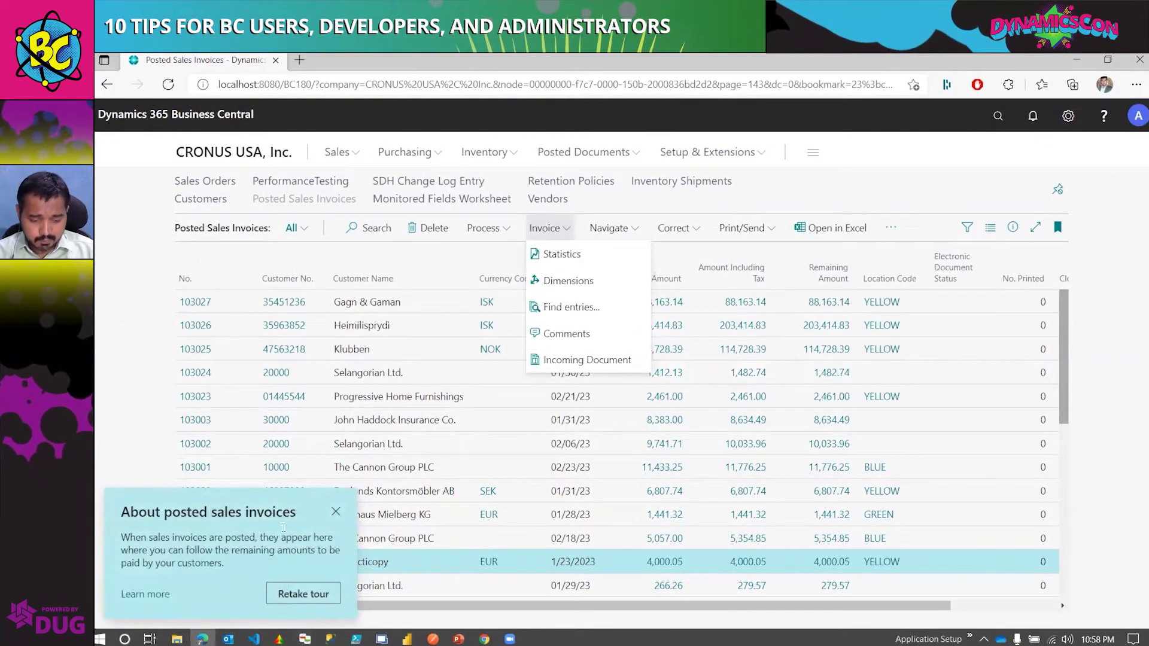
{"action": "left_click", "coordinate": [336, 512]}
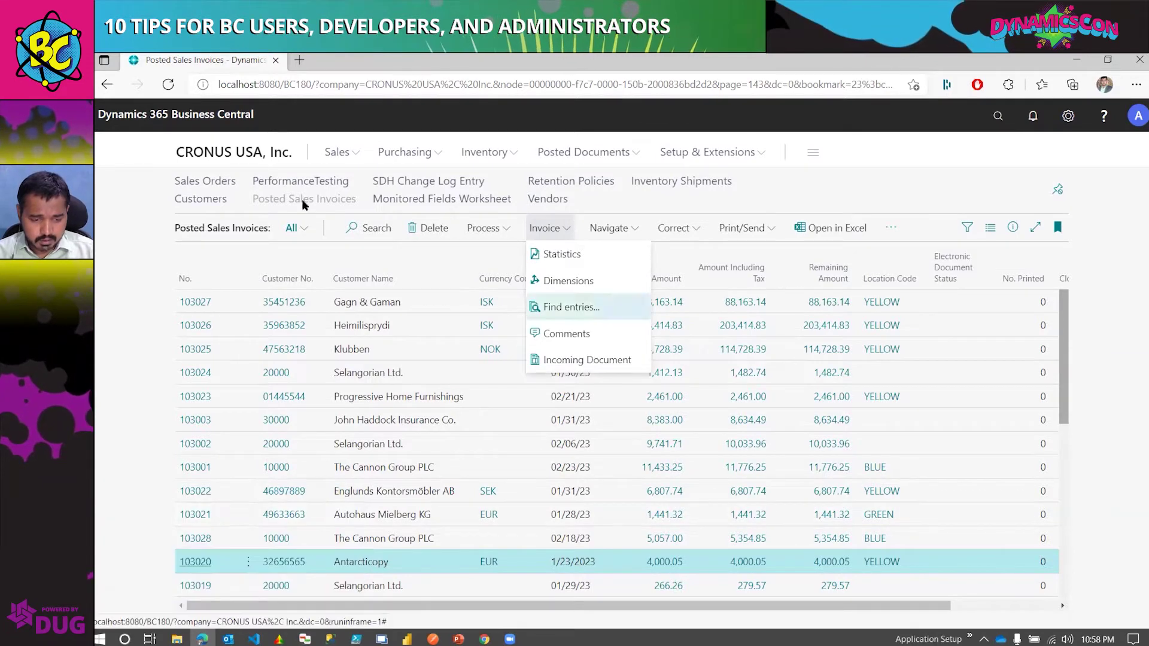
Reopen Posted Sales Invoices from the home page and recall its teaching tip from the page title twice, dismissing it each time.
{"action": "left_click", "coordinate": [256, 154]}
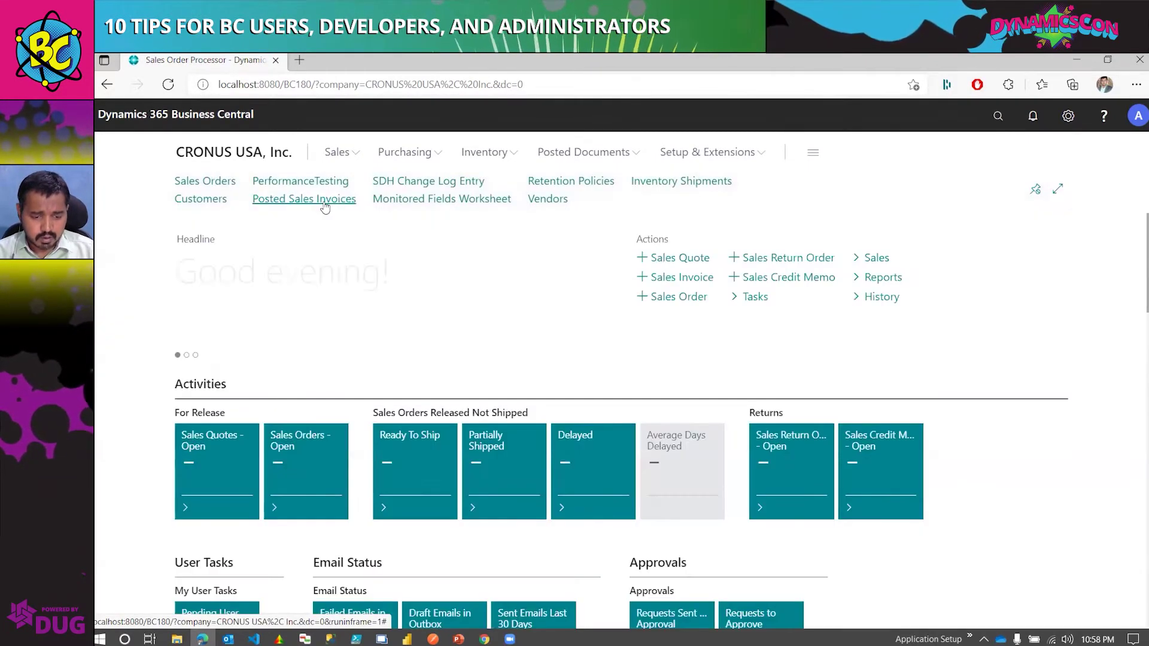
{"action": "left_click", "coordinate": [324, 202]}
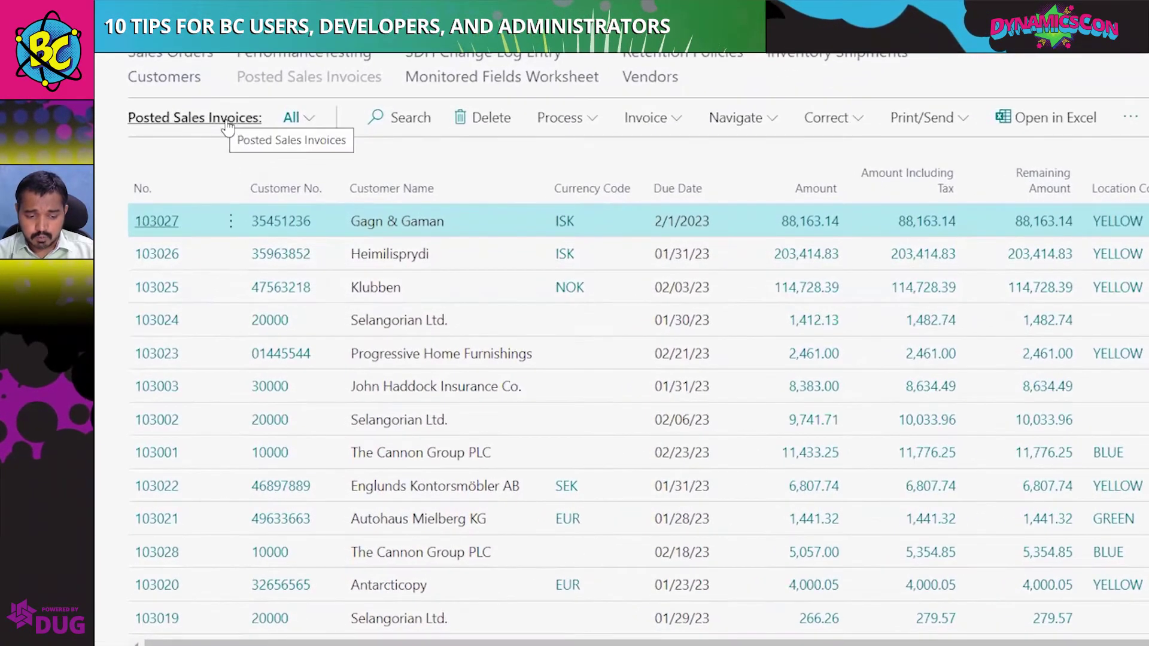
{"action": "left_click", "coordinate": [227, 119]}
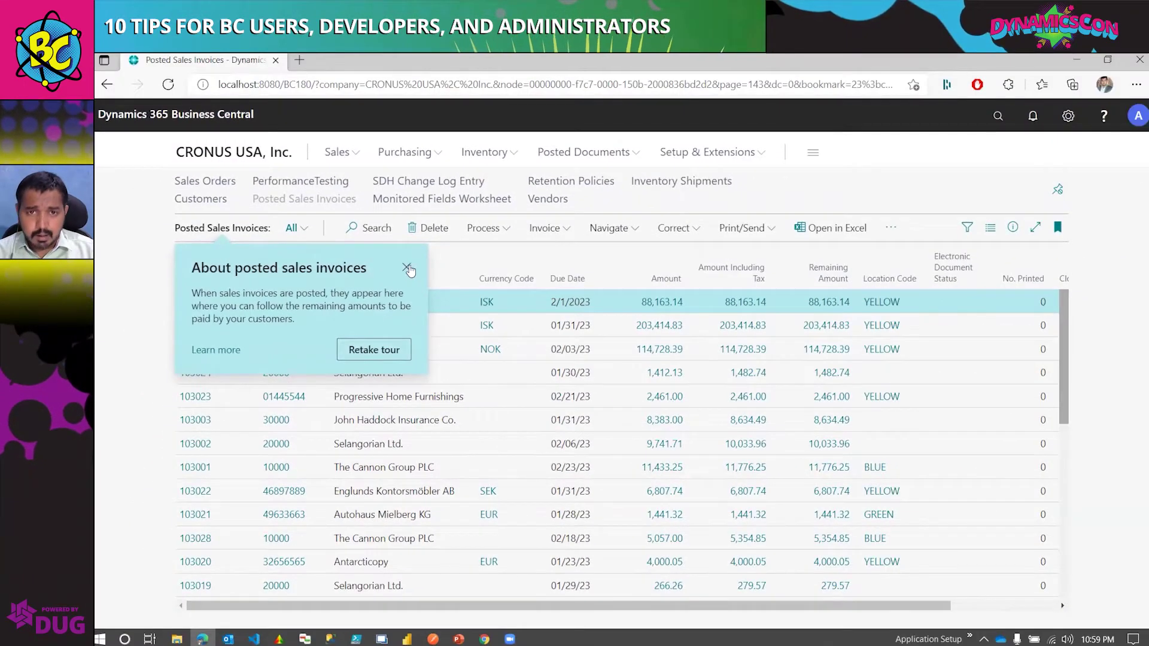
{"action": "left_click", "coordinate": [440, 205]}
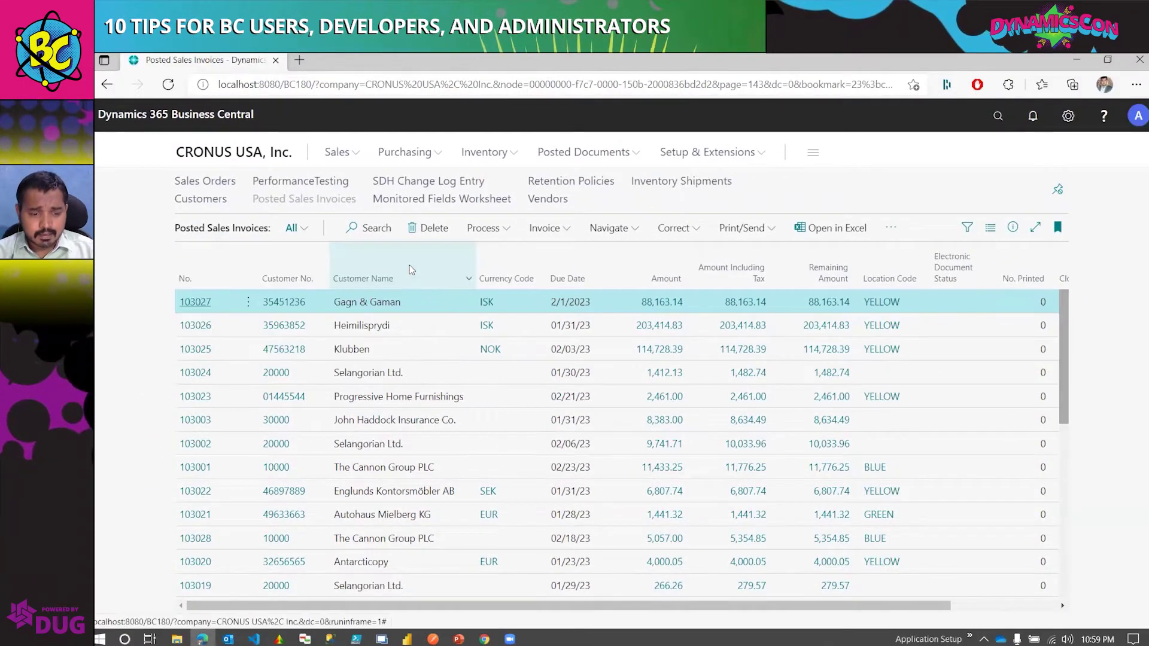
{"action": "left_click", "coordinate": [252, 235]}
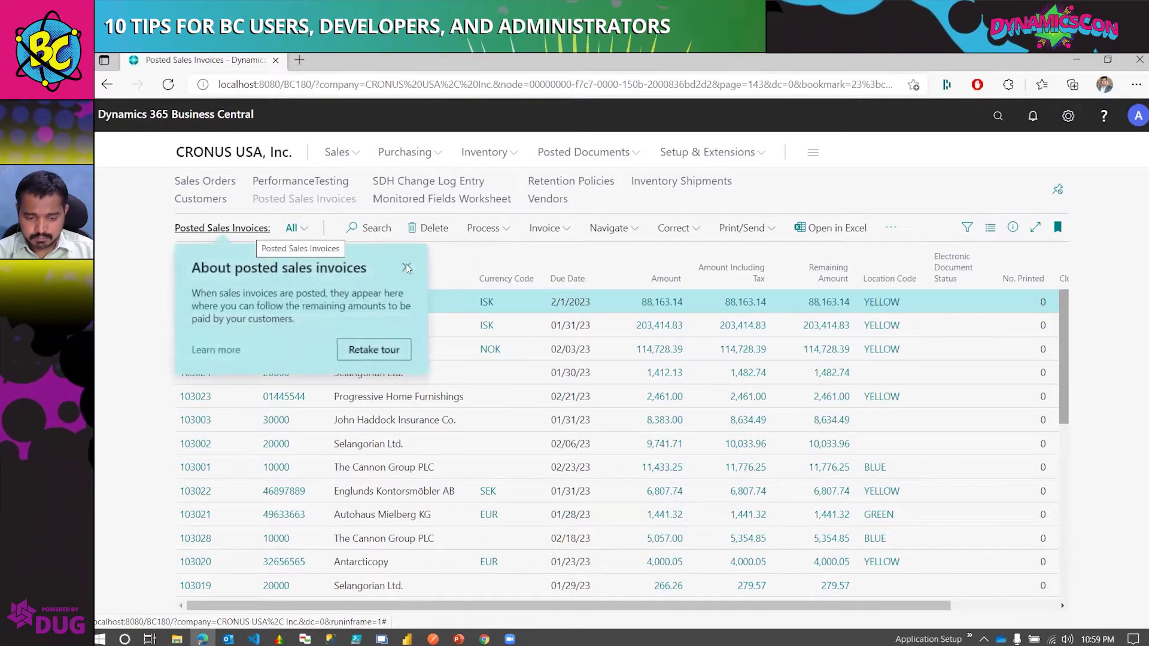
{"action": "left_click", "coordinate": [410, 265]}
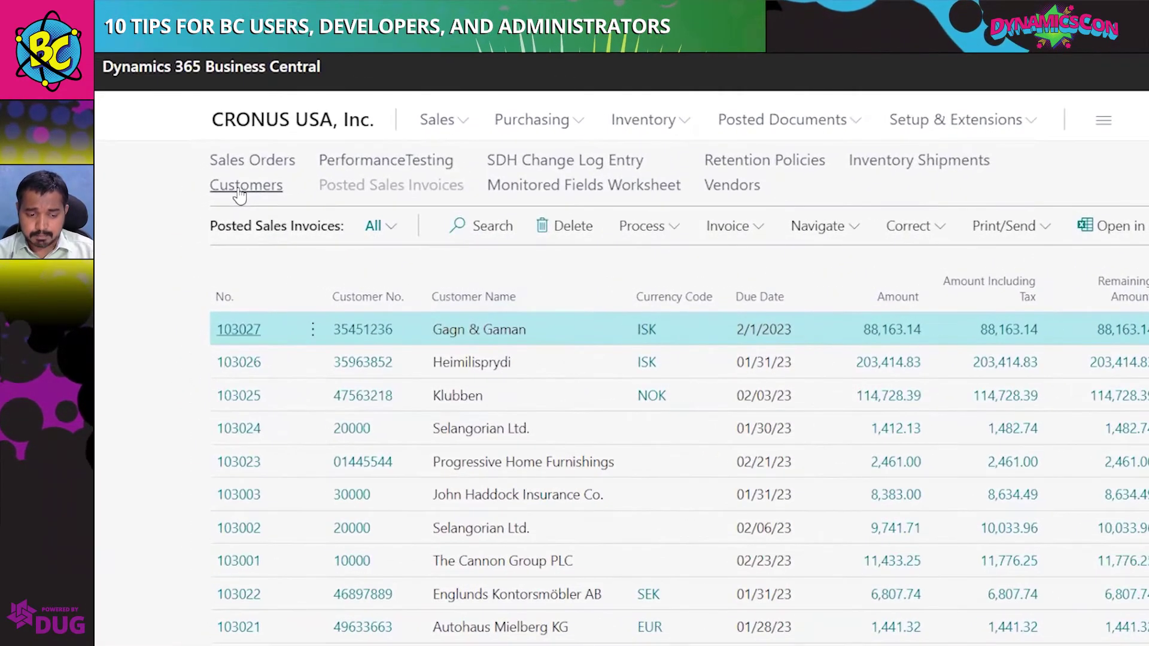
Open the Customers list and follow its teaching tour from the Location tip to the Customer Order Summary tip.
{"action": "left_click", "coordinate": [238, 189]}
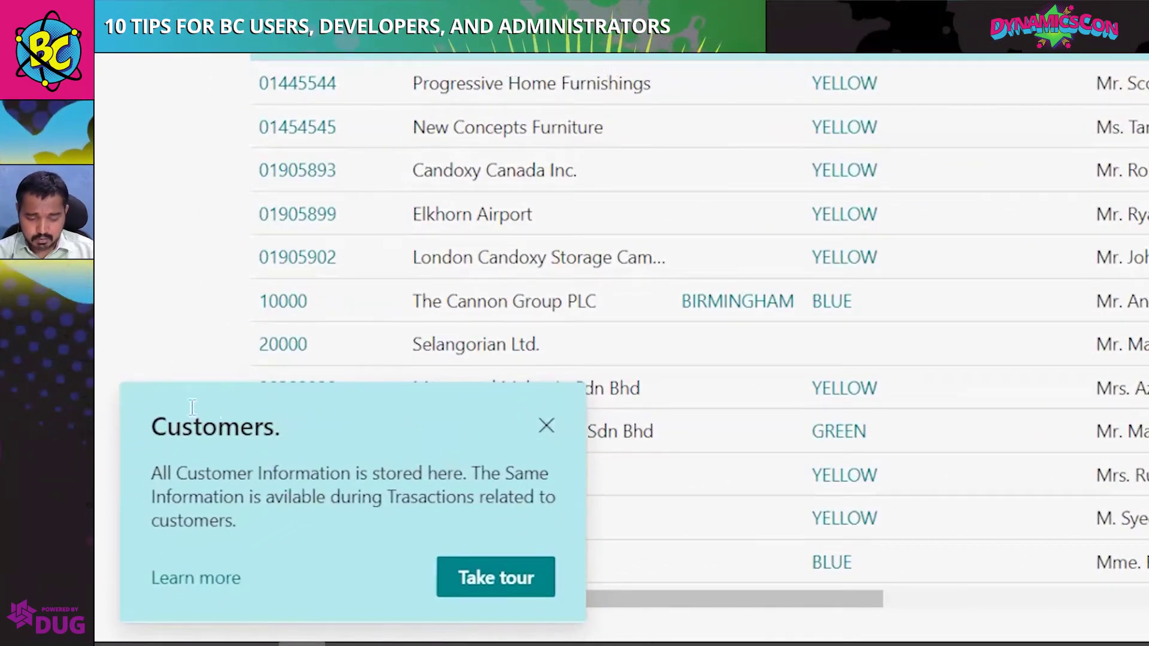
{"action": "left_click", "coordinate": [490, 584]}
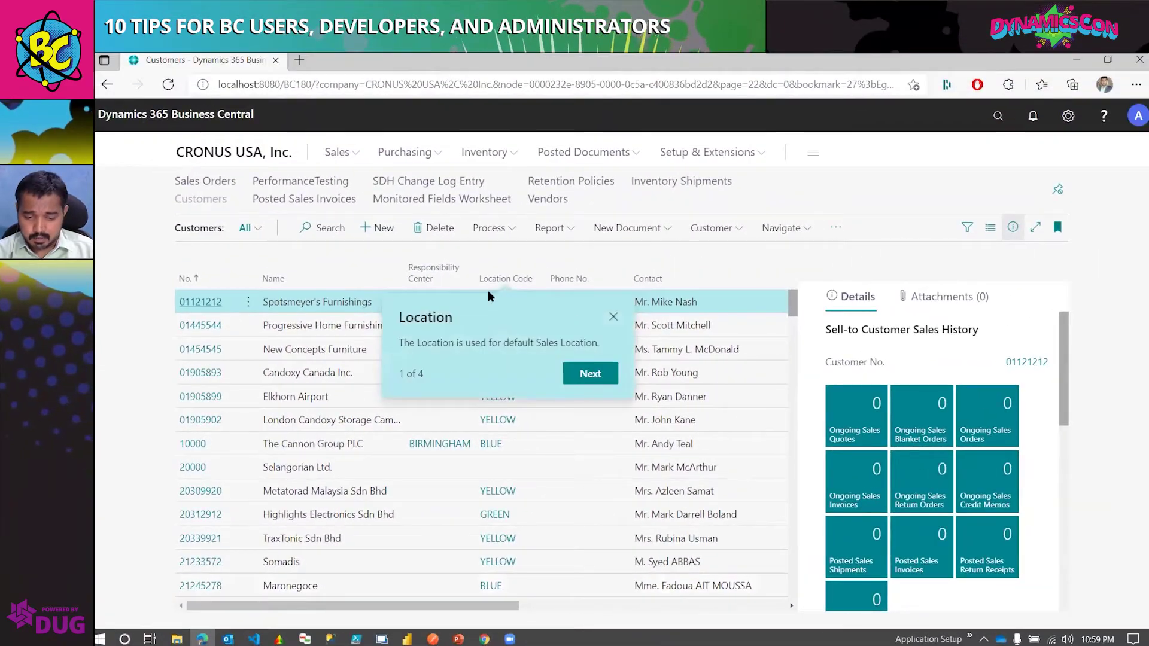
{"action": "left_click", "coordinate": [584, 374]}
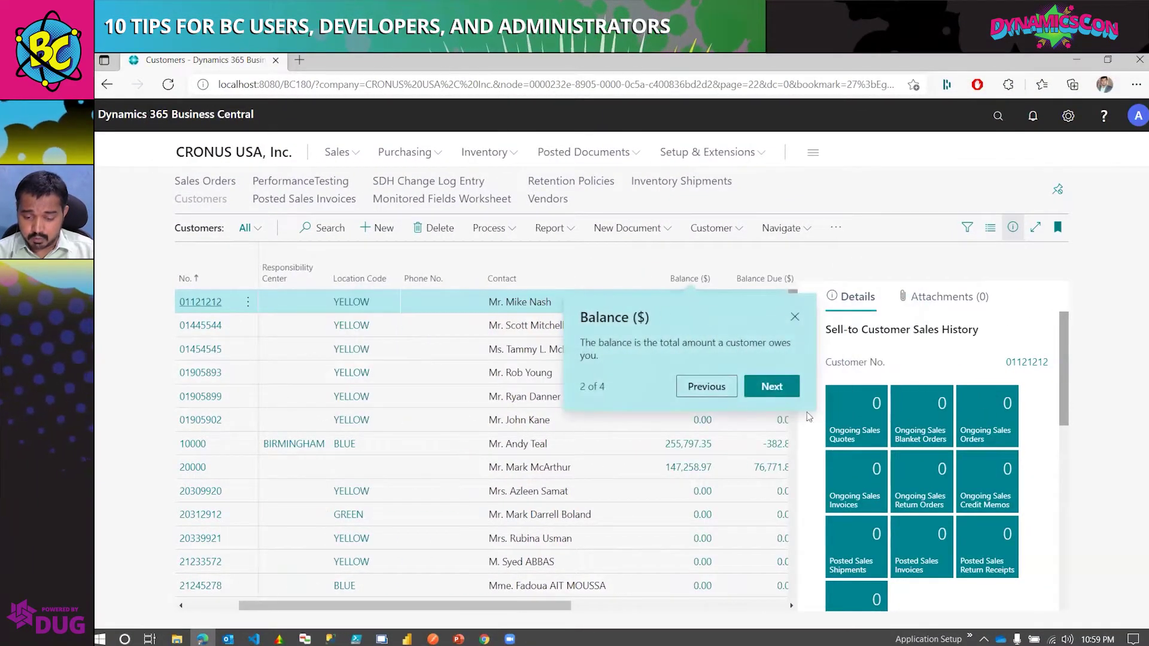
{"action": "left_click", "coordinate": [770, 386]}
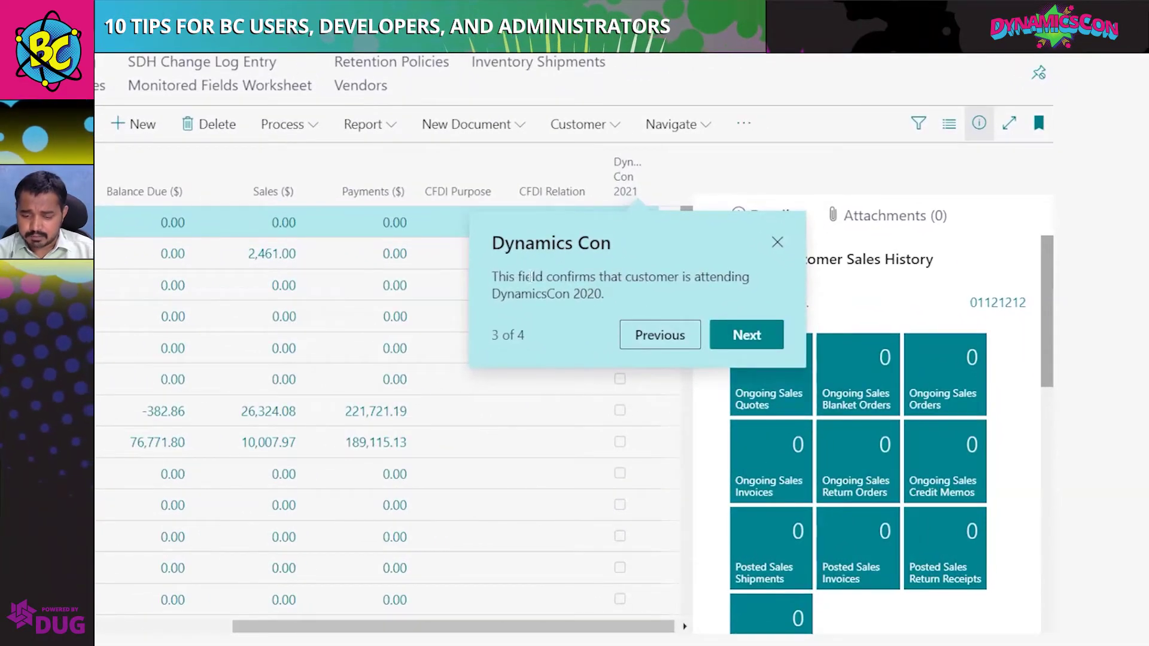
{"action": "left_click", "coordinate": [747, 335]}
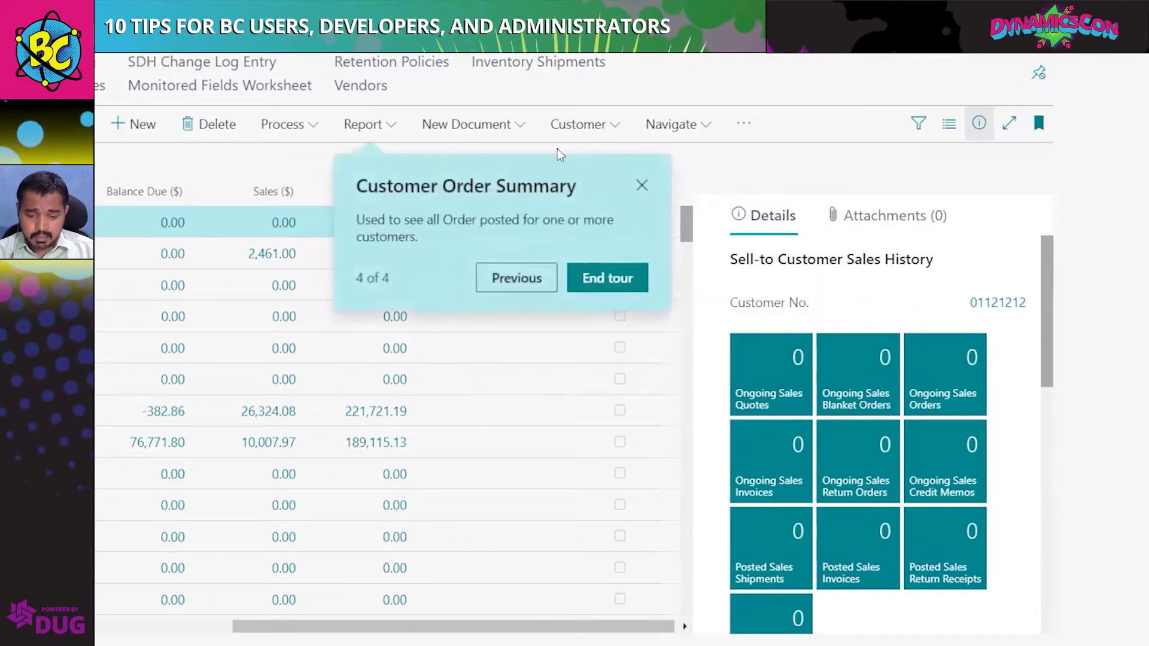
Show the customer report actions described in the final tour tip, then end the tour and dismiss the Customers teaching tip.
{"action": "left_click", "coordinate": [383, 126]}
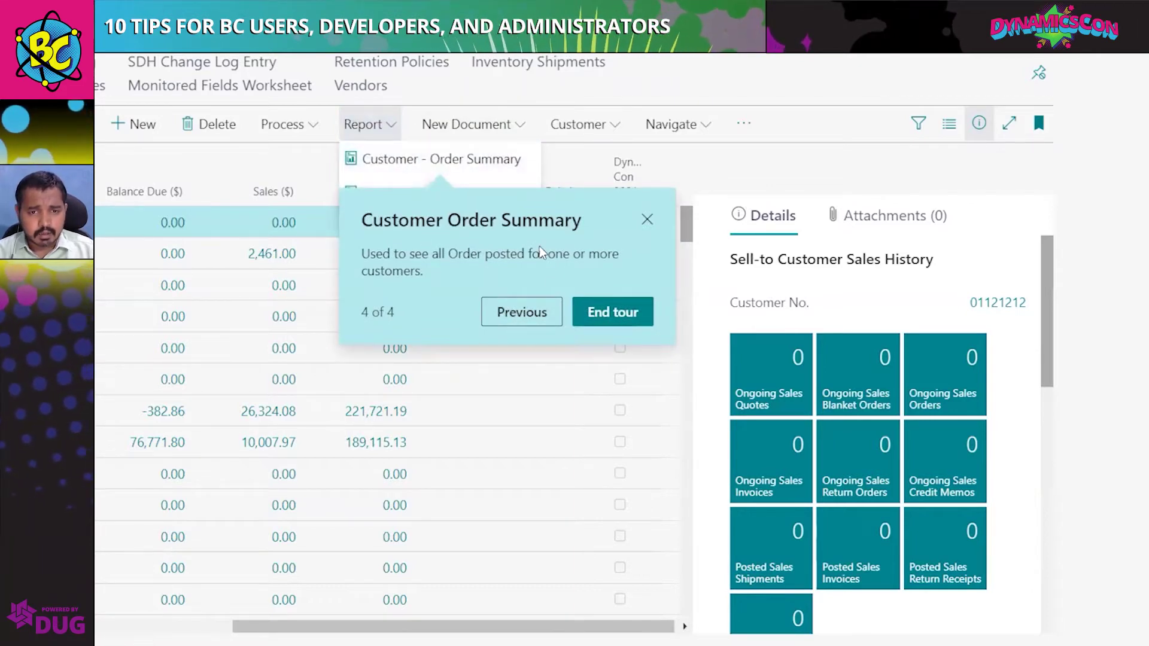
{"action": "triple_click", "coordinate": [563, 256]}
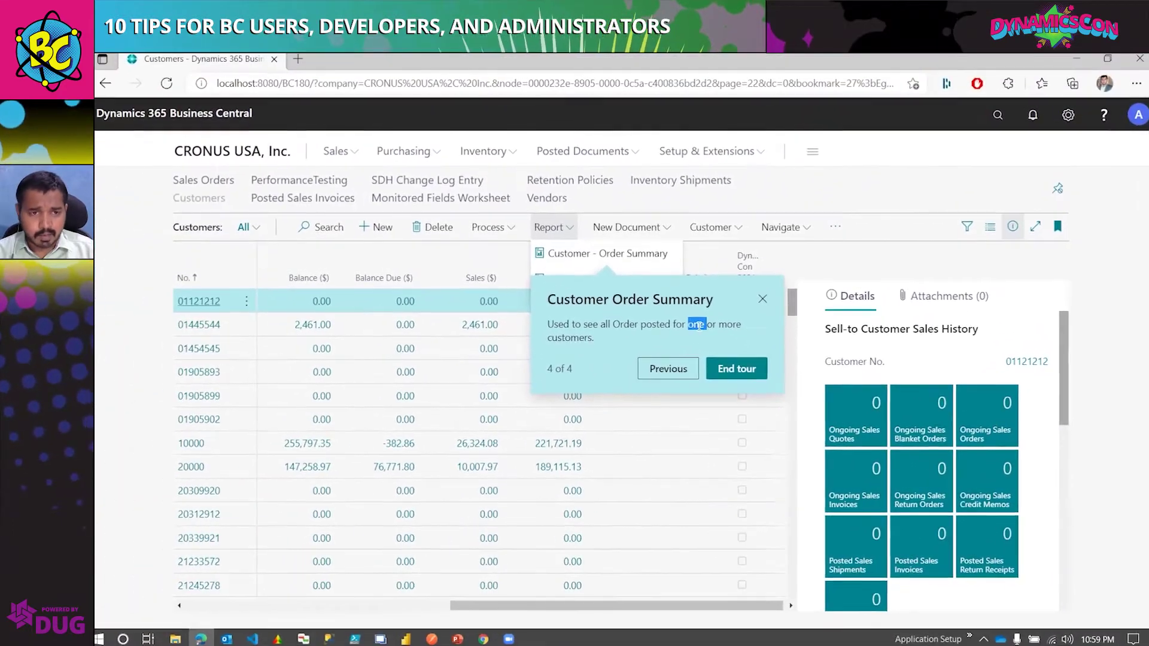
{"action": "left_click", "coordinate": [735, 368]}
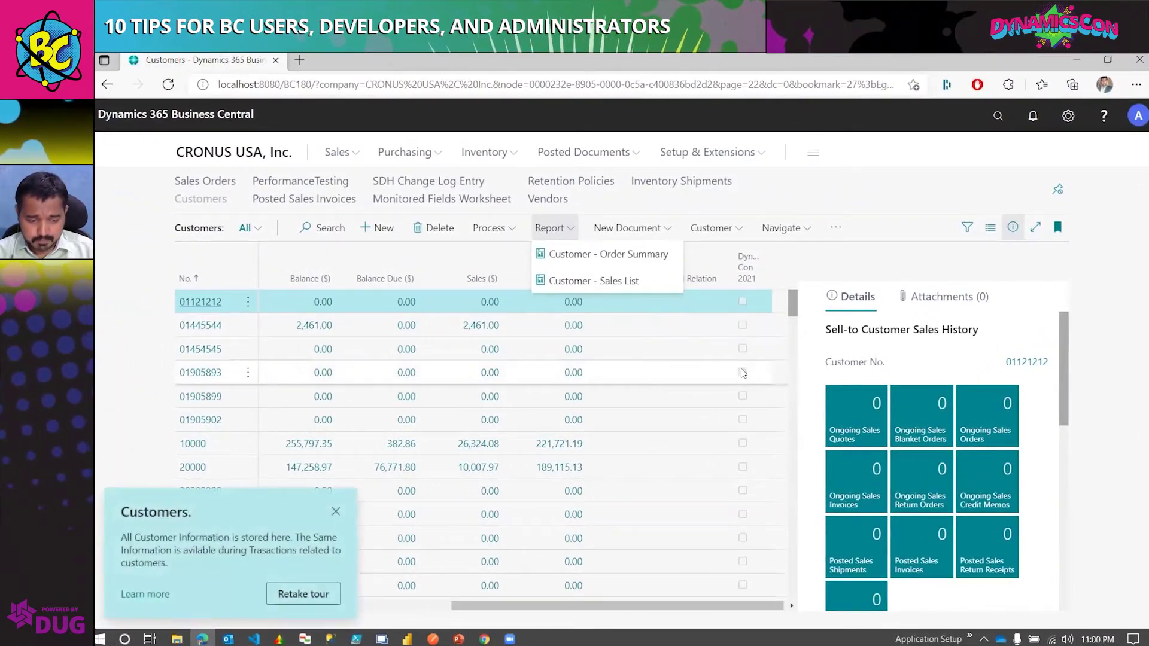
{"action": "left_click", "coordinate": [336, 512]}
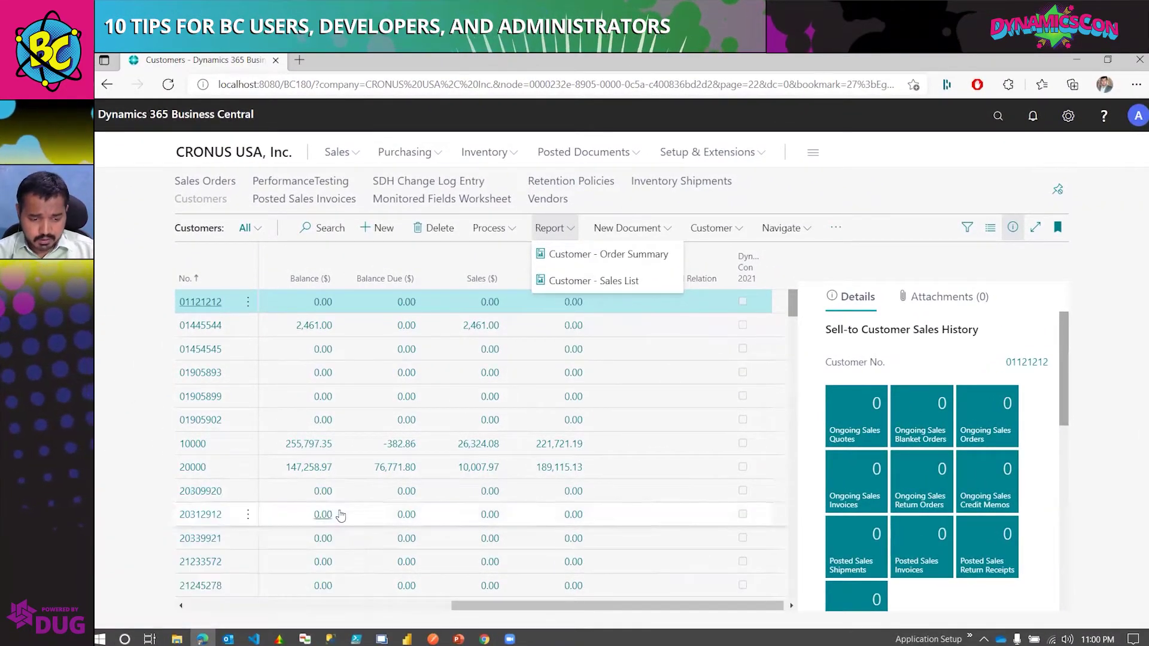
Return to the home page and view the Teaching Tips option in My Settings, leaving the settings without saving.
{"action": "left_click", "coordinate": [228, 158]}
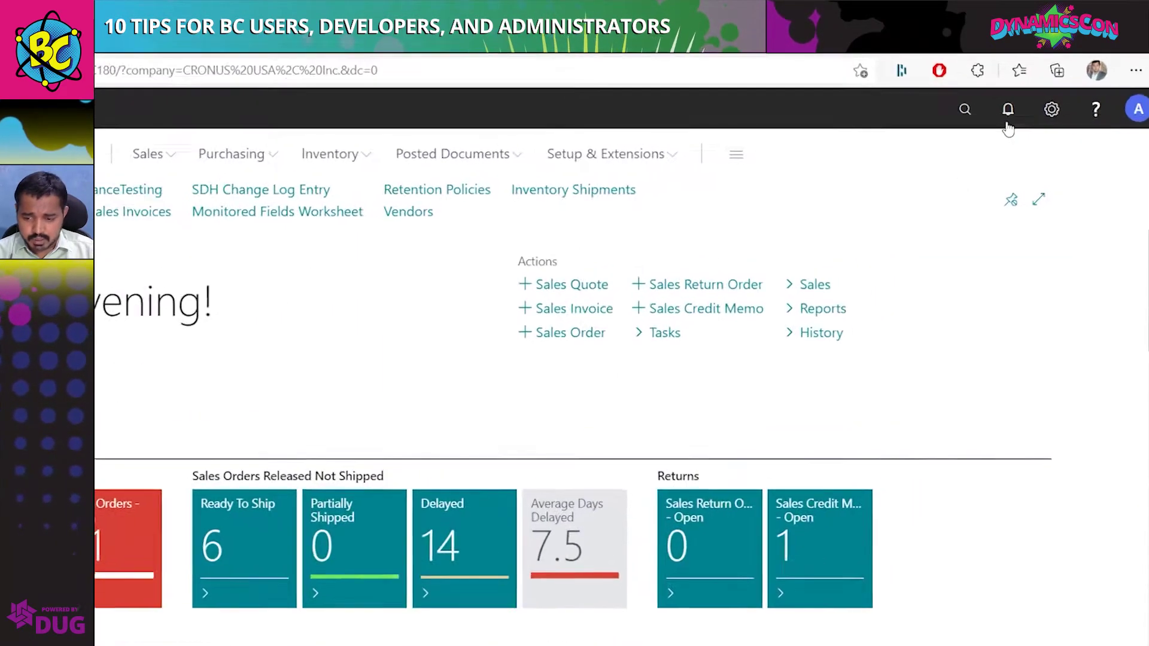
{"action": "left_click", "coordinate": [1068, 116]}
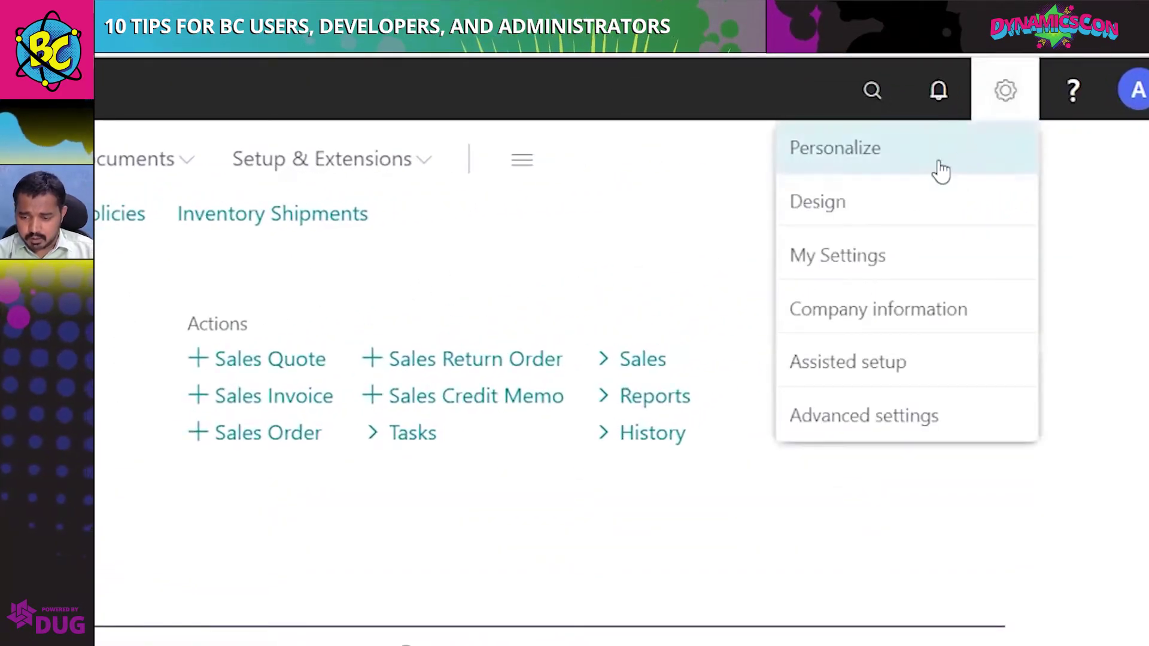
{"action": "left_click", "coordinate": [893, 231]}
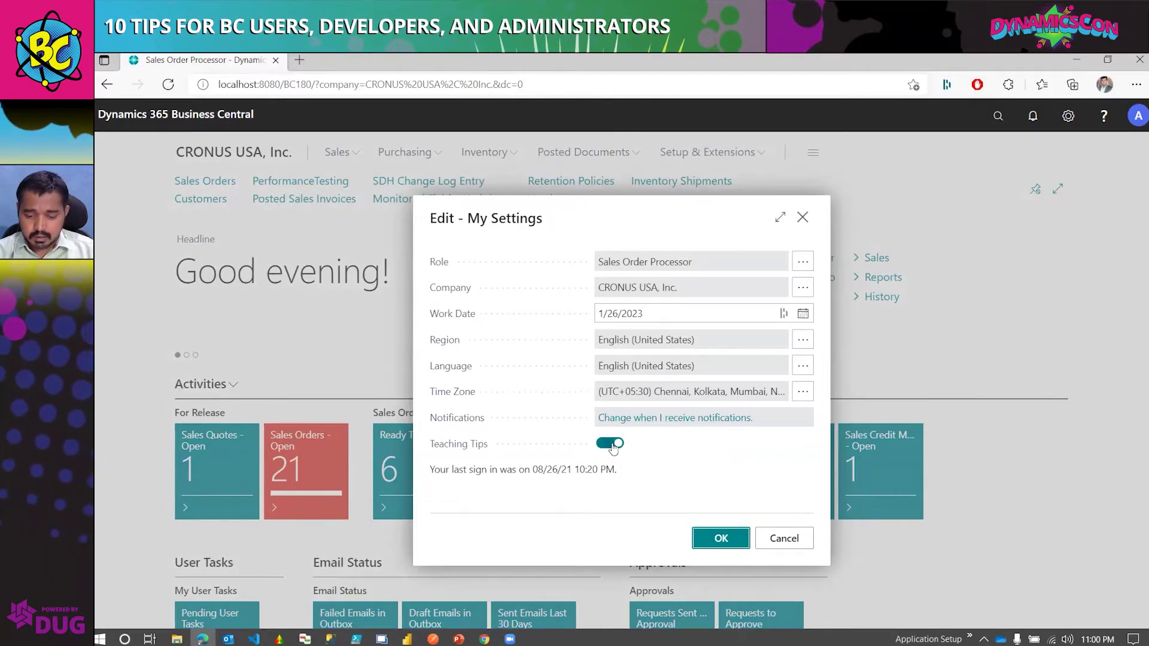
{"action": "left_click", "coordinate": [784, 540]}
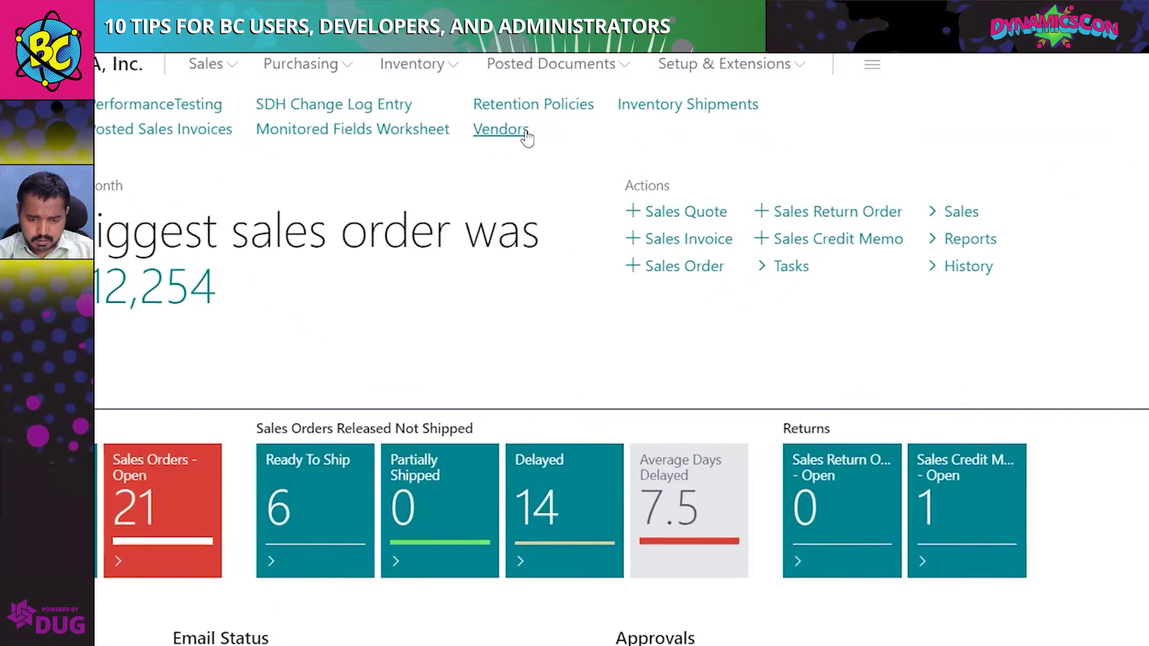
Open the Vendors list and hide its details pane.
{"action": "left_click", "coordinate": [523, 131]}
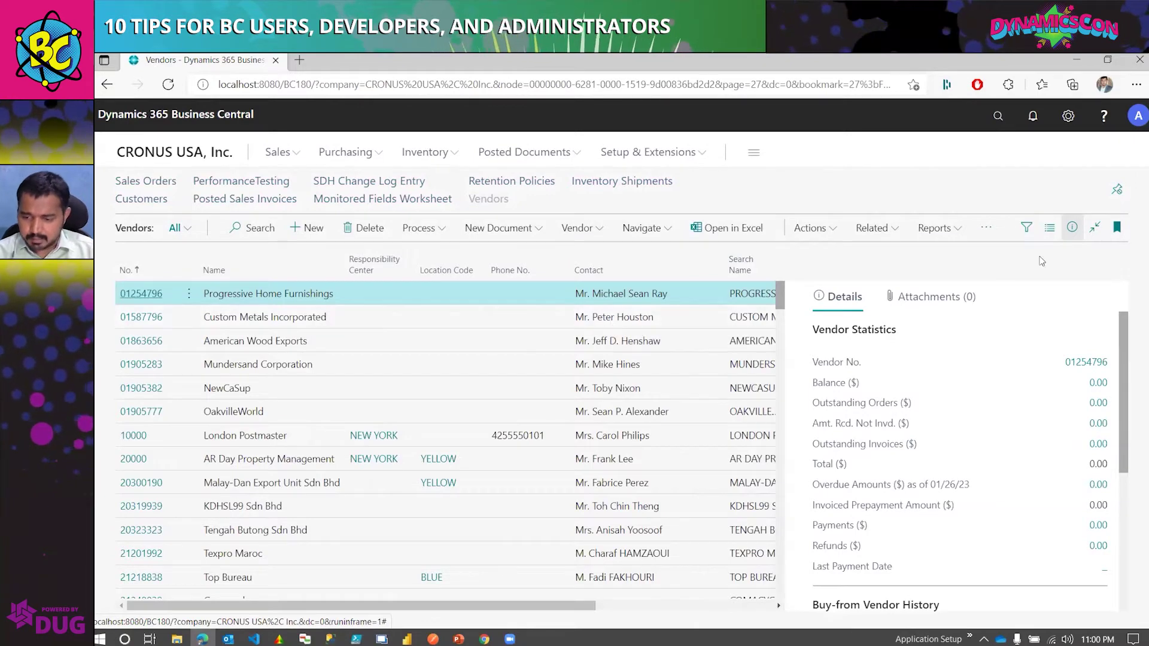
{"action": "left_click", "coordinate": [1072, 228]}
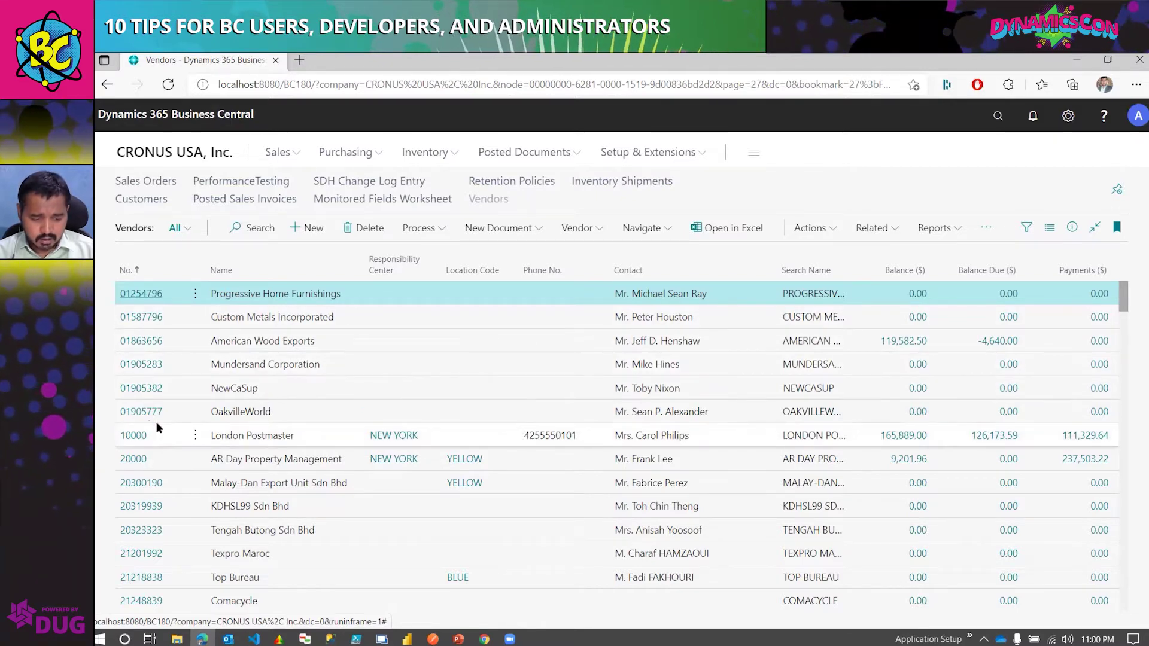
Select the vendors Progressive Home Furnishings, OakvilleWorld, AR Day Property Management, KDHSL99 Sdn Bhd, Tengah Butong Sdn Bhd and Texpro Maroc together.
{"action": "left_click", "coordinate": [116, 419], "text": "ctrl"}
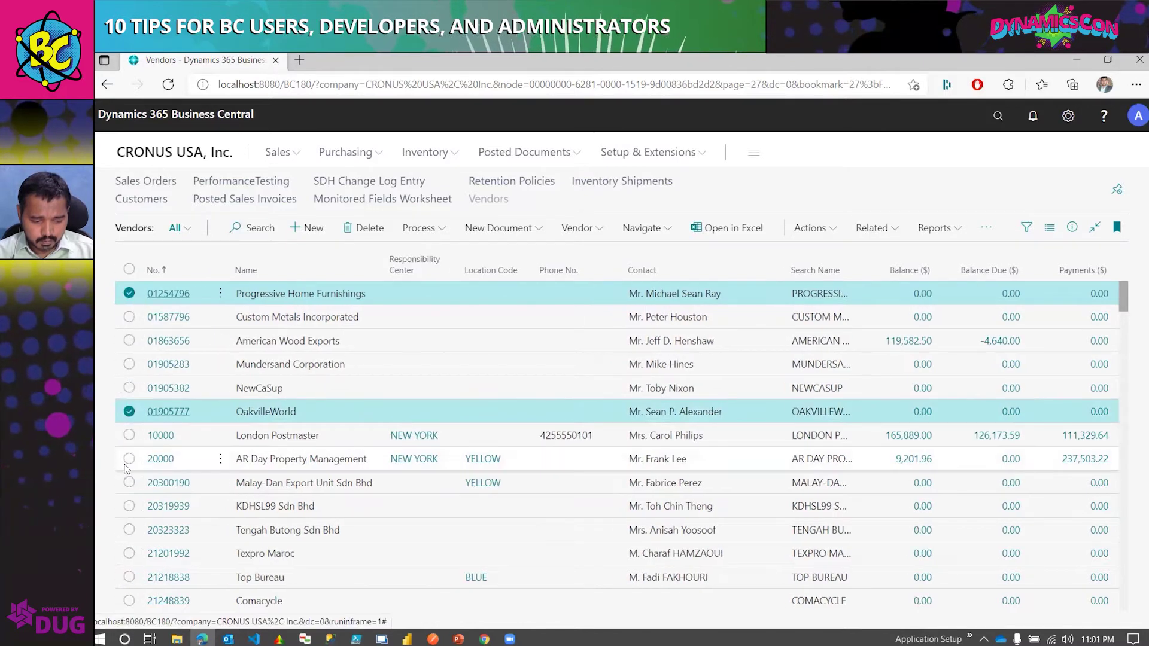
{"action": "left_click", "coordinate": [129, 459]}
{"action": "left_click", "coordinate": [129, 507]}
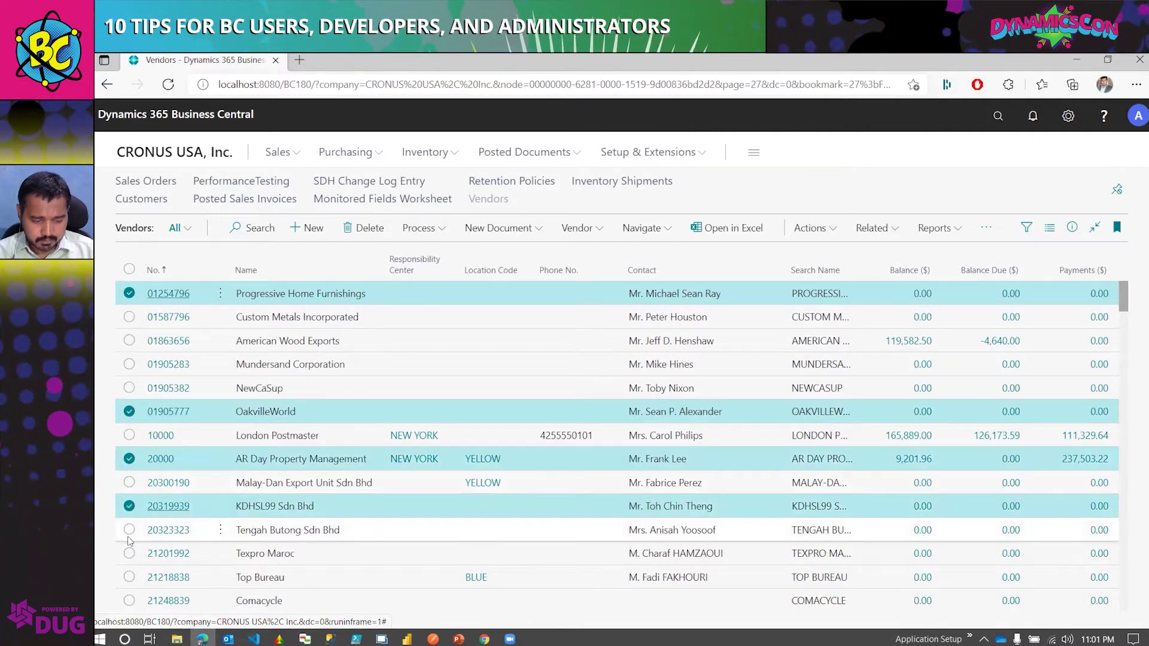
{"action": "left_click", "coordinate": [128, 530]}
{"action": "left_click", "coordinate": [128, 554]}
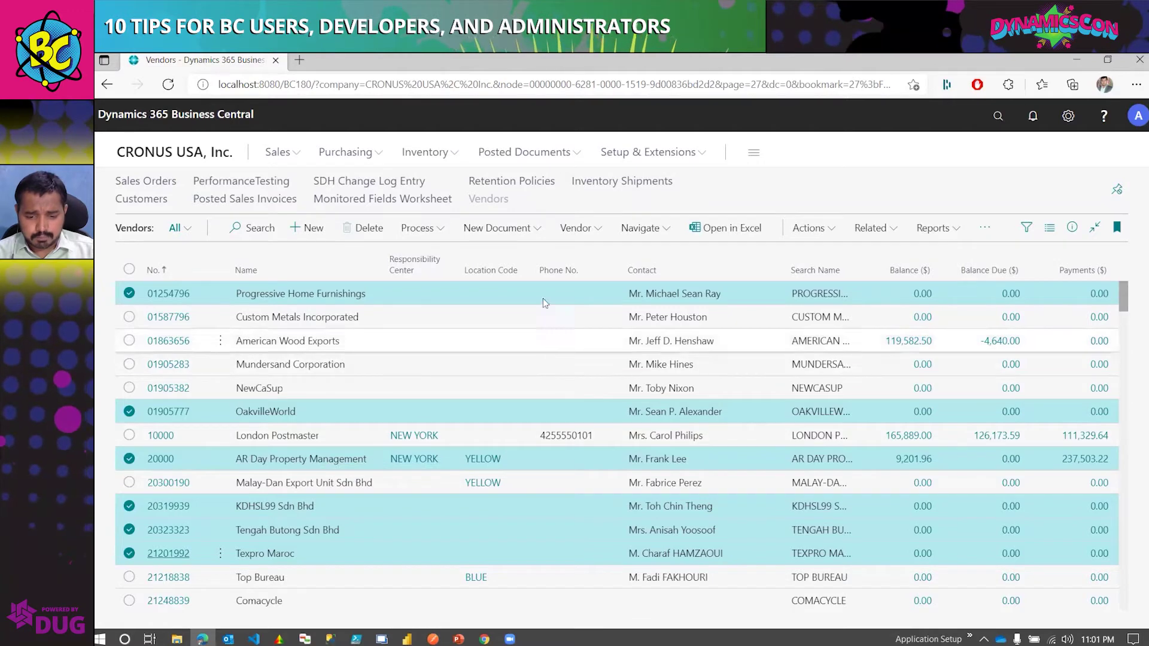
Apply the RFQ Word template to the selected vendors, with PDF as the output format and Split documents off.
{"action": "left_click", "coordinate": [811, 229]}
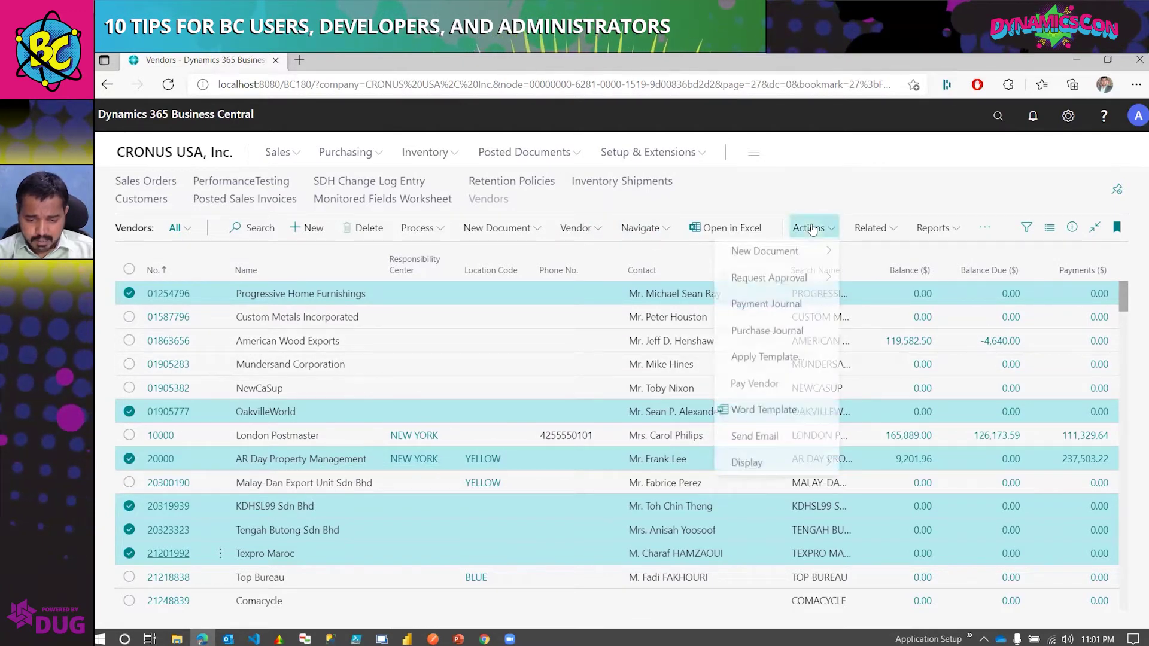
{"action": "left_click", "coordinate": [795, 413]}
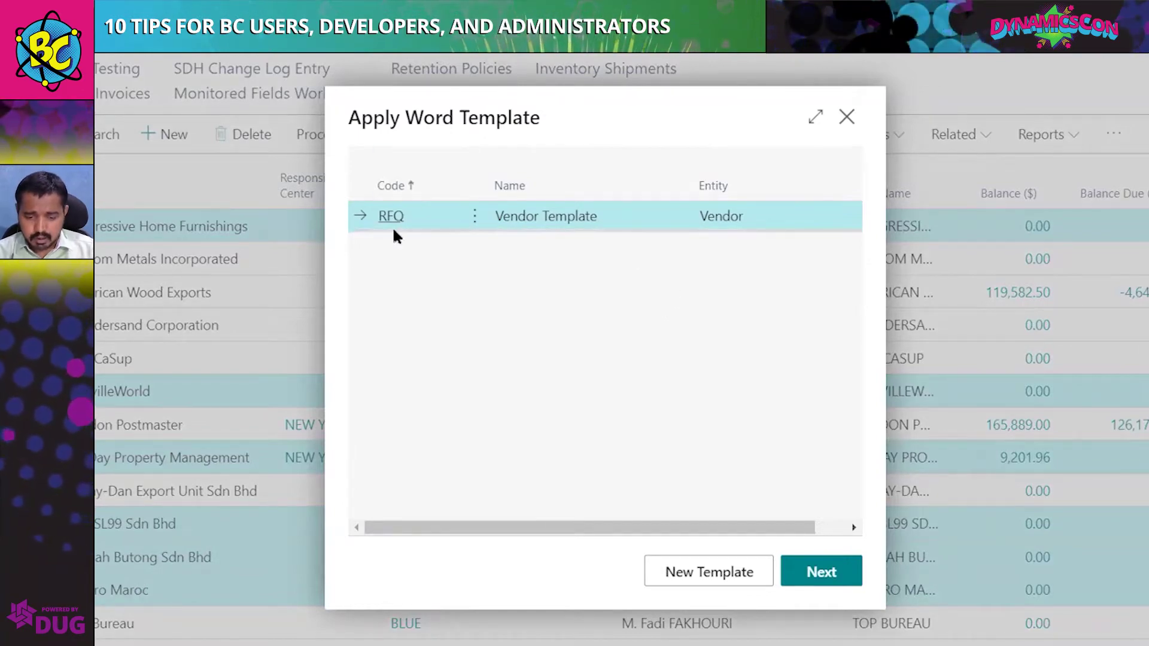
{"action": "left_click", "coordinate": [815, 572]}
{"action": "left_click", "coordinate": [856, 222]}
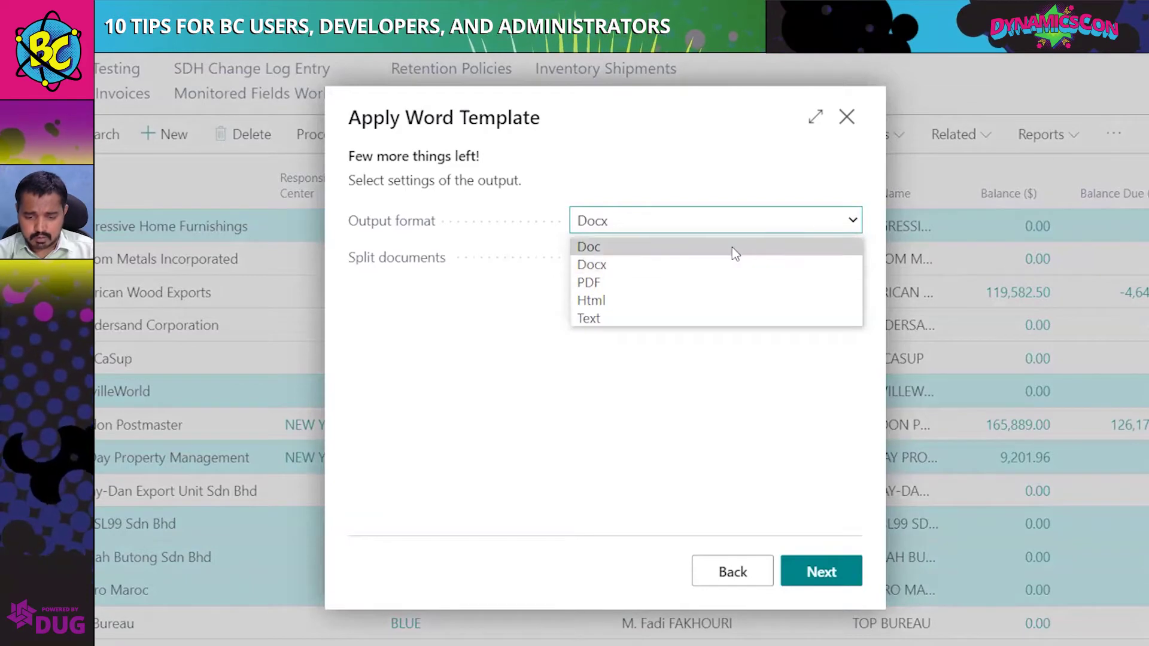
{"action": "left_click", "coordinate": [764, 282]}
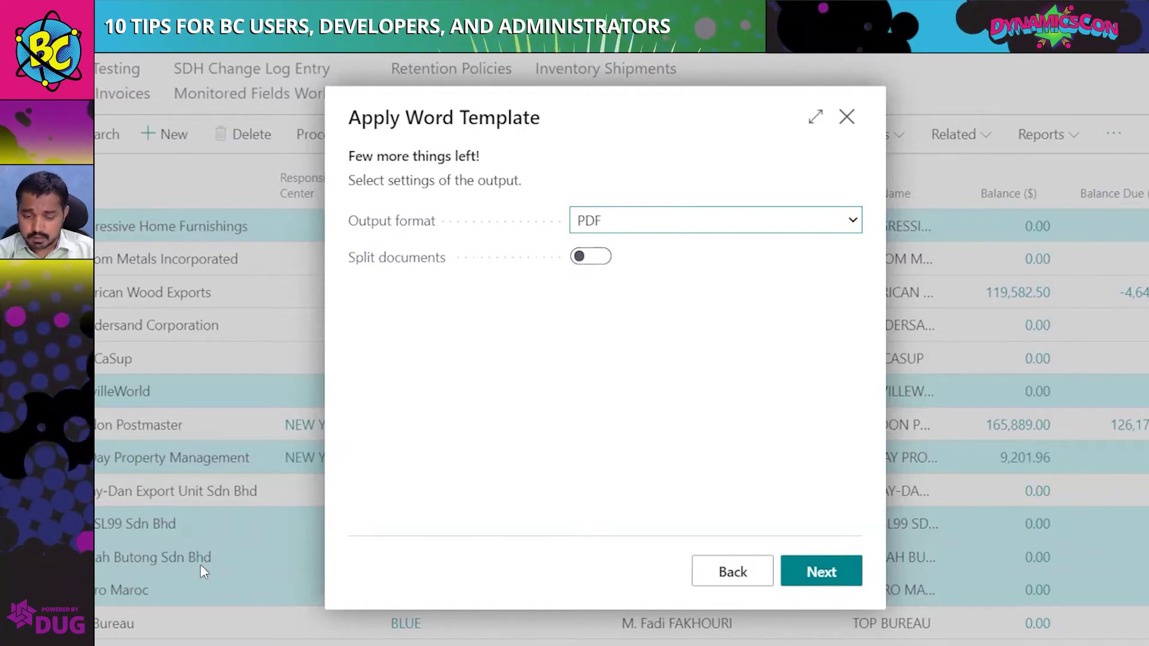
{"action": "left_click", "coordinate": [601, 257]}
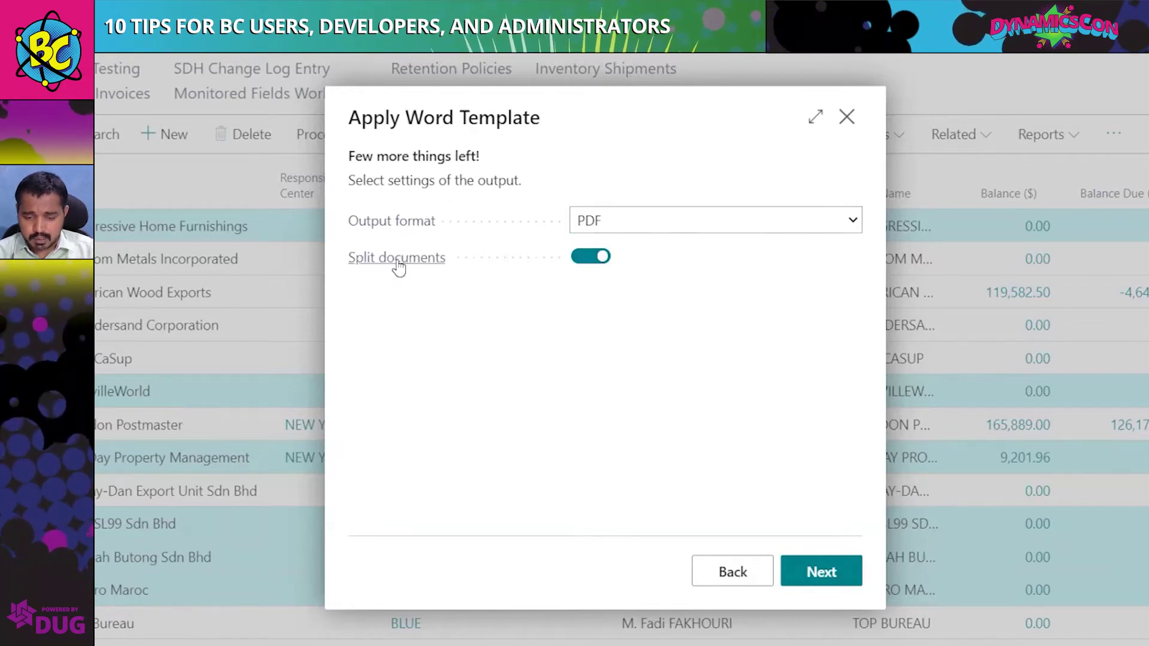
{"action": "left_click", "coordinate": [587, 261]}
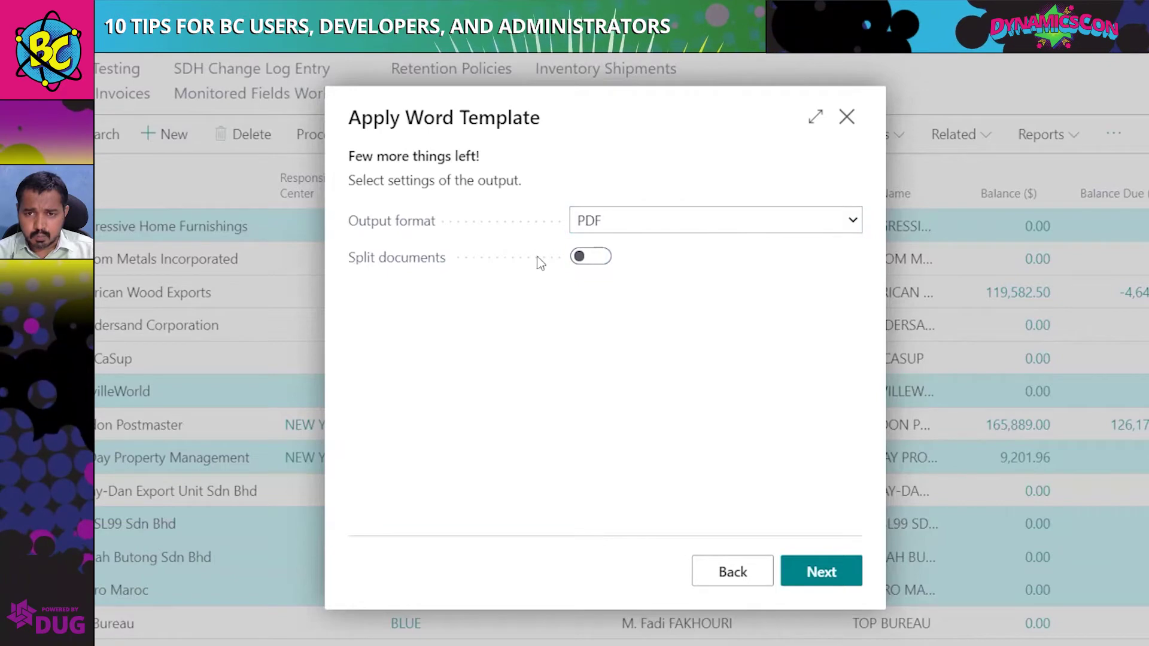
{"action": "left_click", "coordinate": [827, 573]}
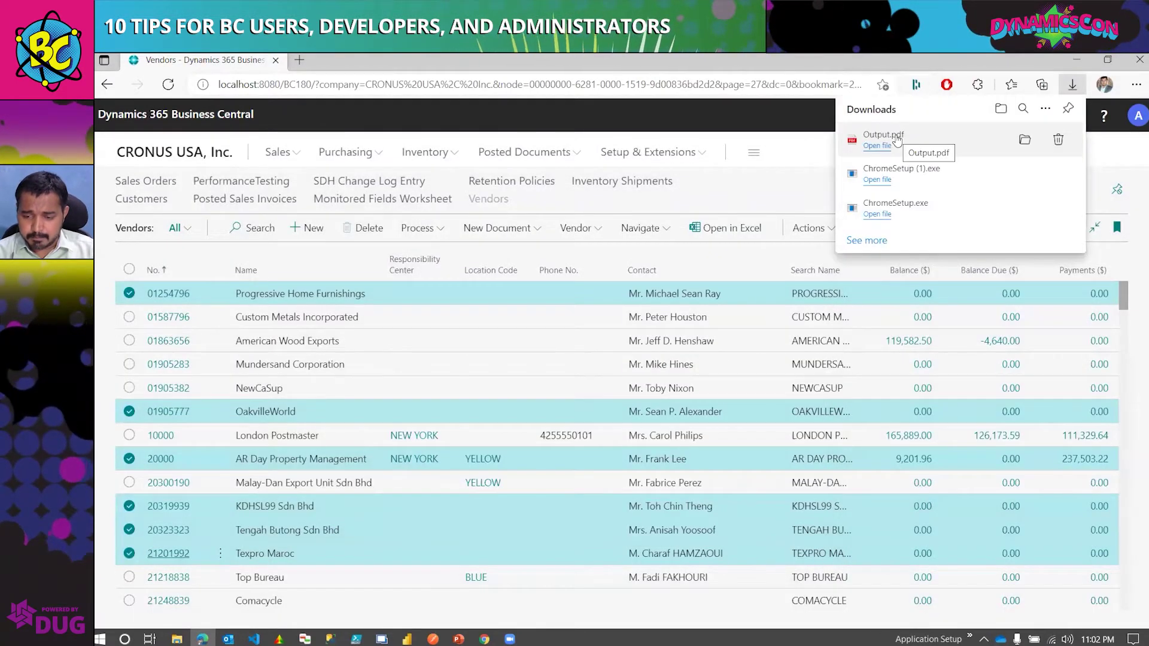
Open the downloaded Output.pdf and examine the vendor name and address merged into the Progressive Home Furnishings letter.
{"action": "left_click", "coordinate": [896, 136]}
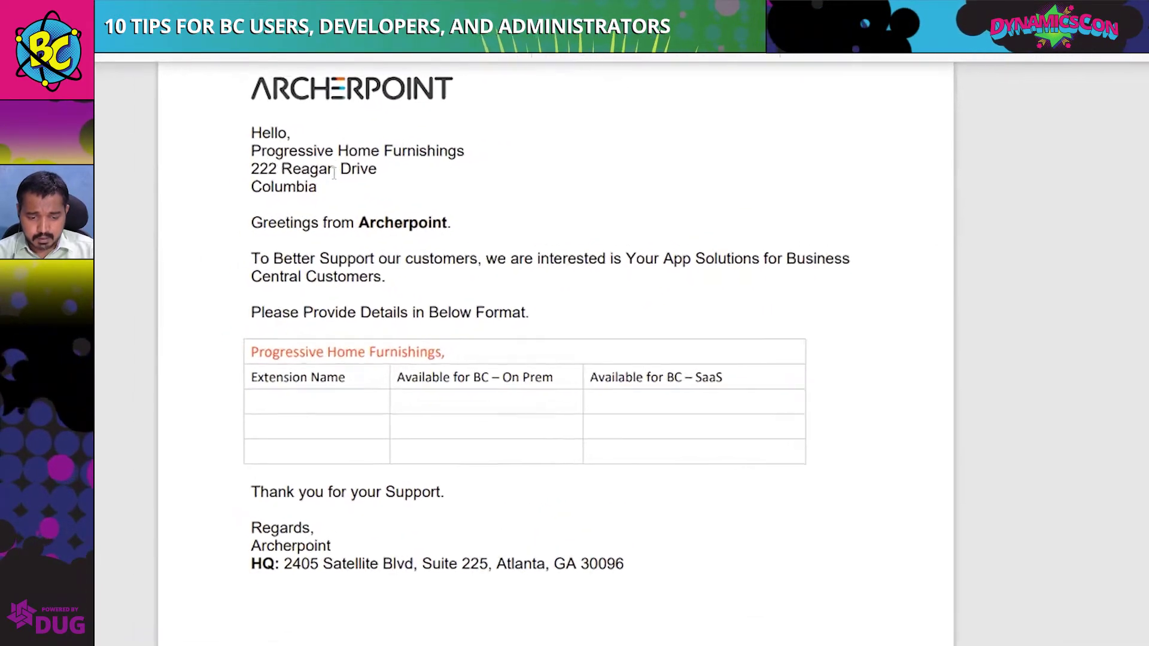
{"action": "left_click_drag", "start_coordinate": [229, 142], "coordinate": [295, 189]}
{"action": "scroll", "coordinate": [421, 237], "scroll_direction": "down", "scroll_amount": 4}
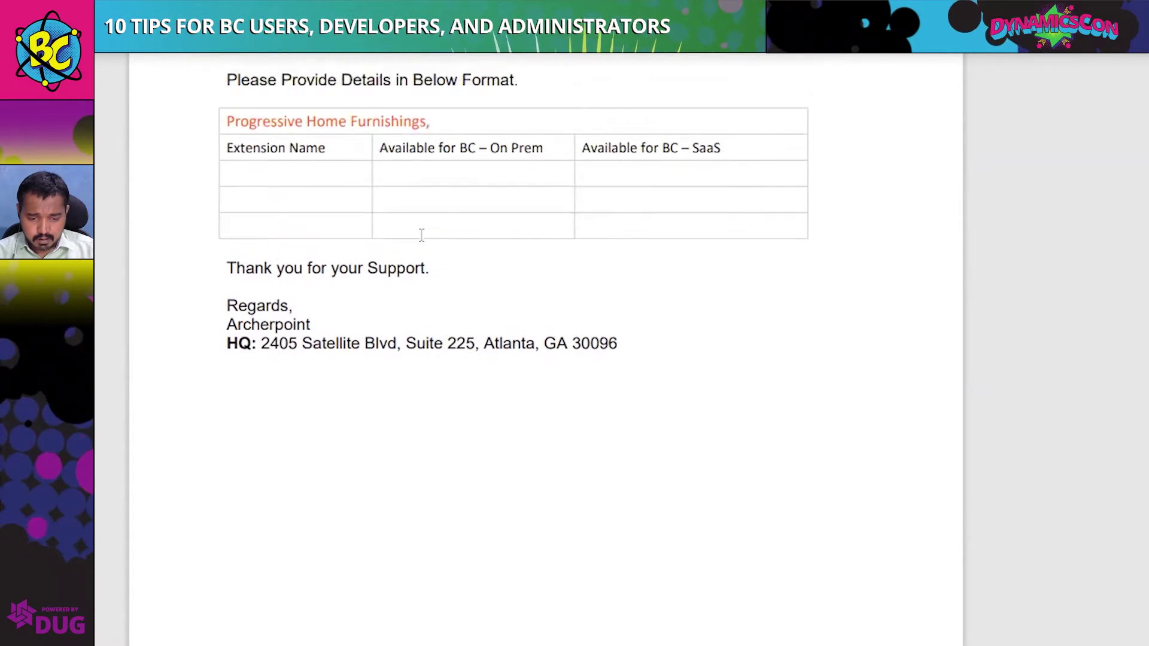
{"action": "left_click_drag", "start_coordinate": [228, 122], "coordinate": [461, 116]}
{"action": "scroll", "coordinate": [603, 333], "scroll_direction": "down", "scroll_amount": 6}
{"action": "scroll", "coordinate": [602, 325], "scroll_direction": "down", "scroll_amount": 10}
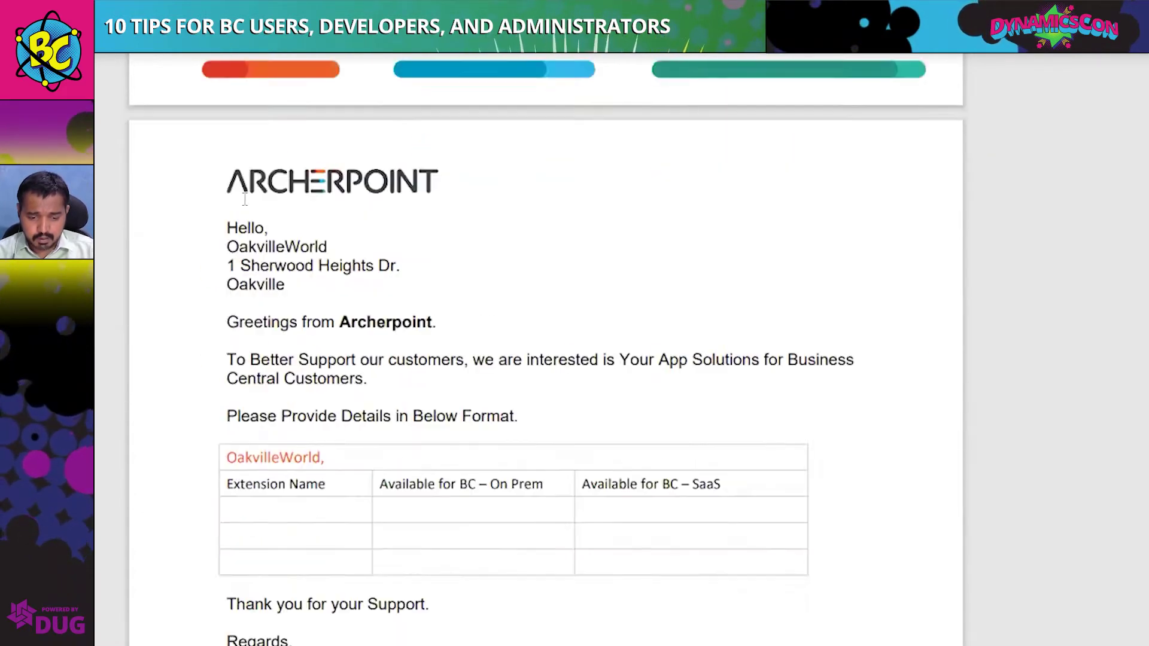
Examine the merged vendor details in the OakvilleWorld letter and the letters after it, then close the PDF.
{"action": "left_click_drag", "start_coordinate": [238, 163], "coordinate": [426, 200]}
{"action": "scroll", "coordinate": [426, 200], "scroll_direction": "up", "scroll_amount": 6}
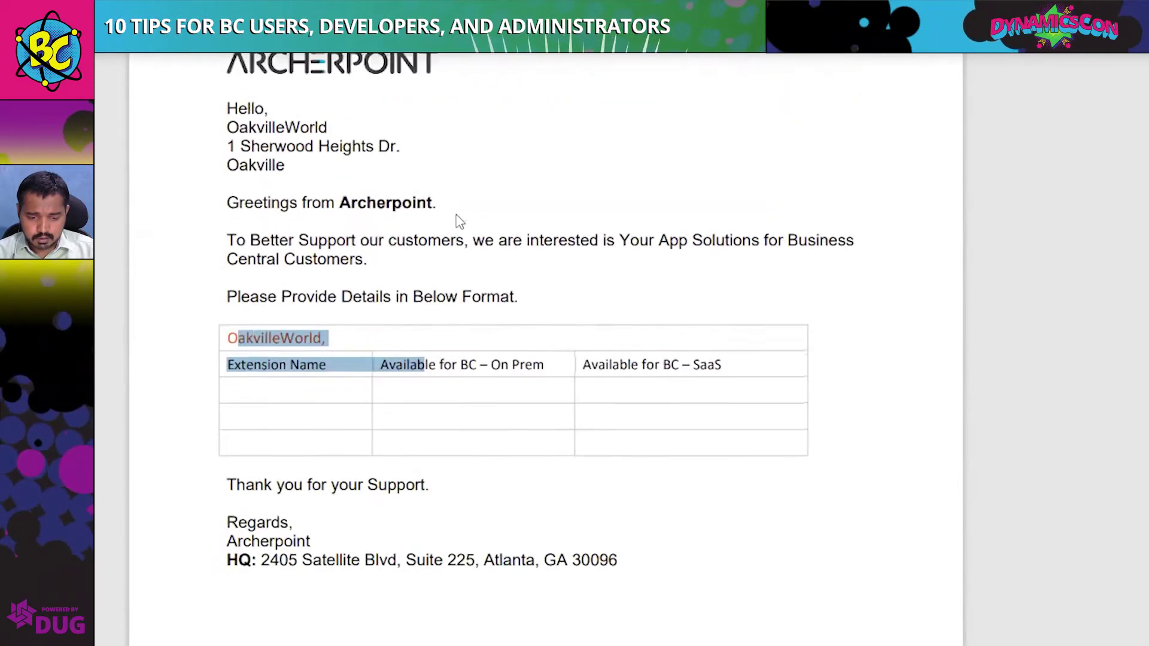
{"action": "left_click_drag", "start_coordinate": [222, 309], "coordinate": [446, 366]}
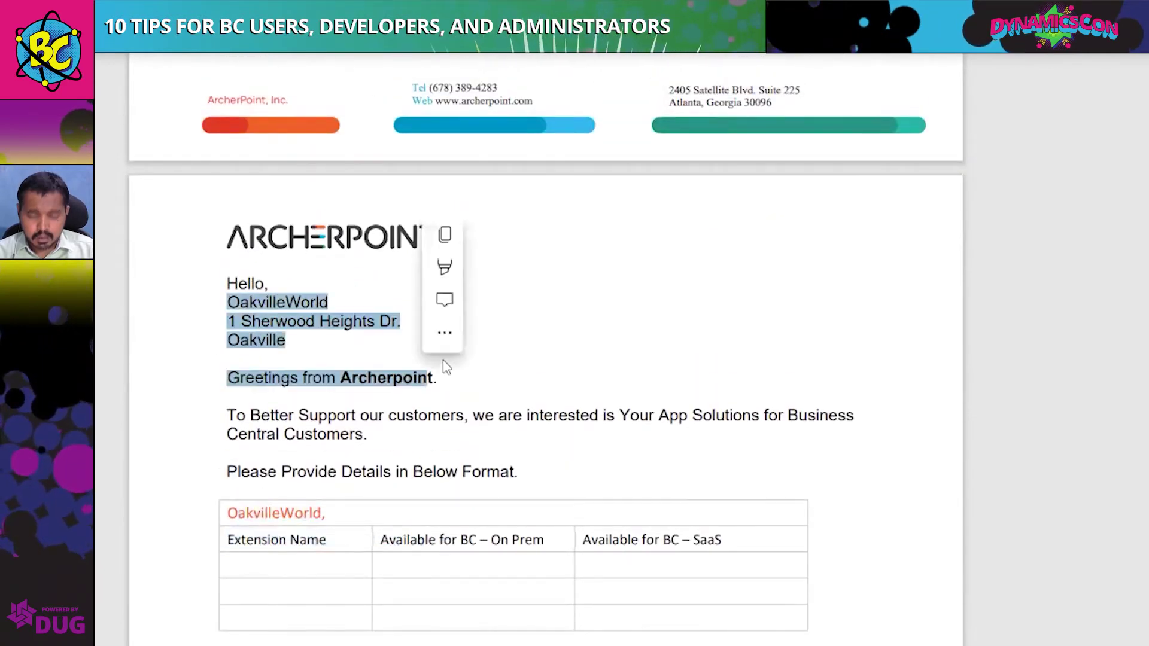
{"action": "left_click_drag", "start_coordinate": [688, 418], "coordinate": [672, 417]}
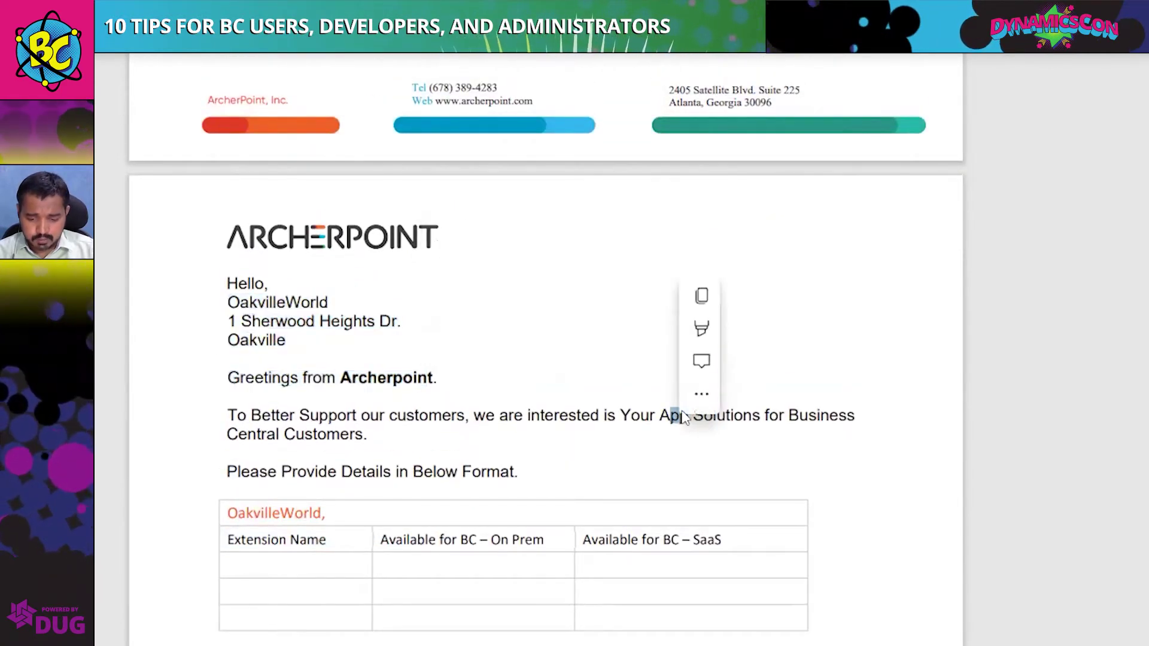
{"action": "left_click", "coordinate": [911, 533]}
{"action": "scroll", "coordinate": [914, 526], "scroll_direction": "down", "scroll_amount": 15}
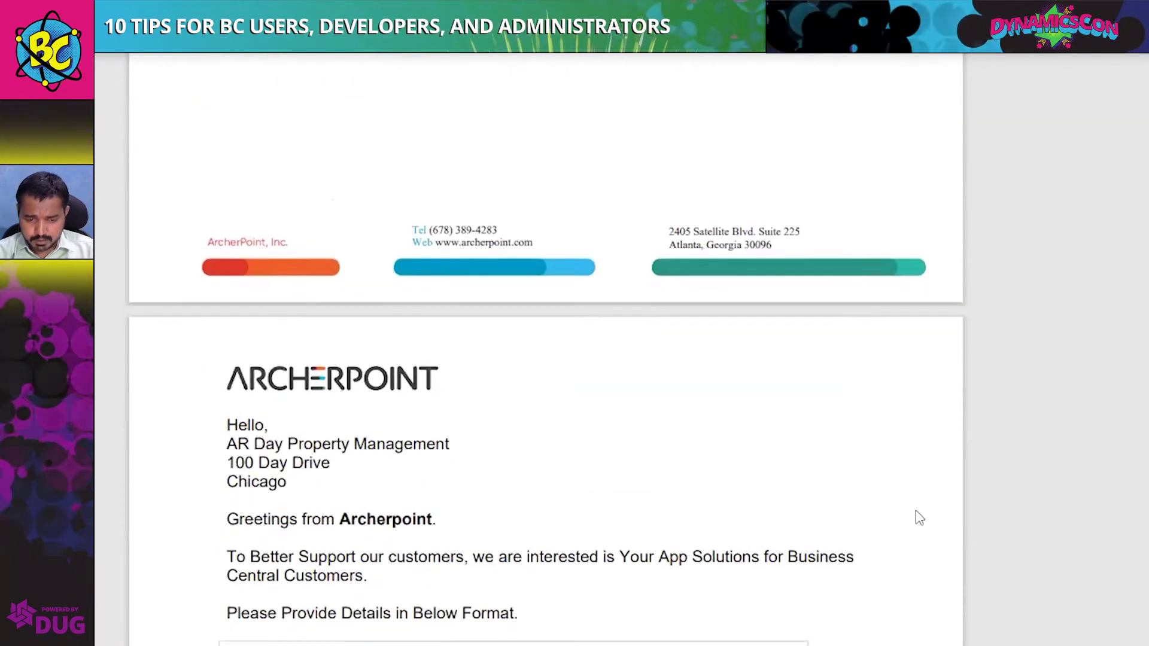
{"action": "scroll", "coordinate": [767, 350], "scroll_direction": "down", "scroll_amount": 10}
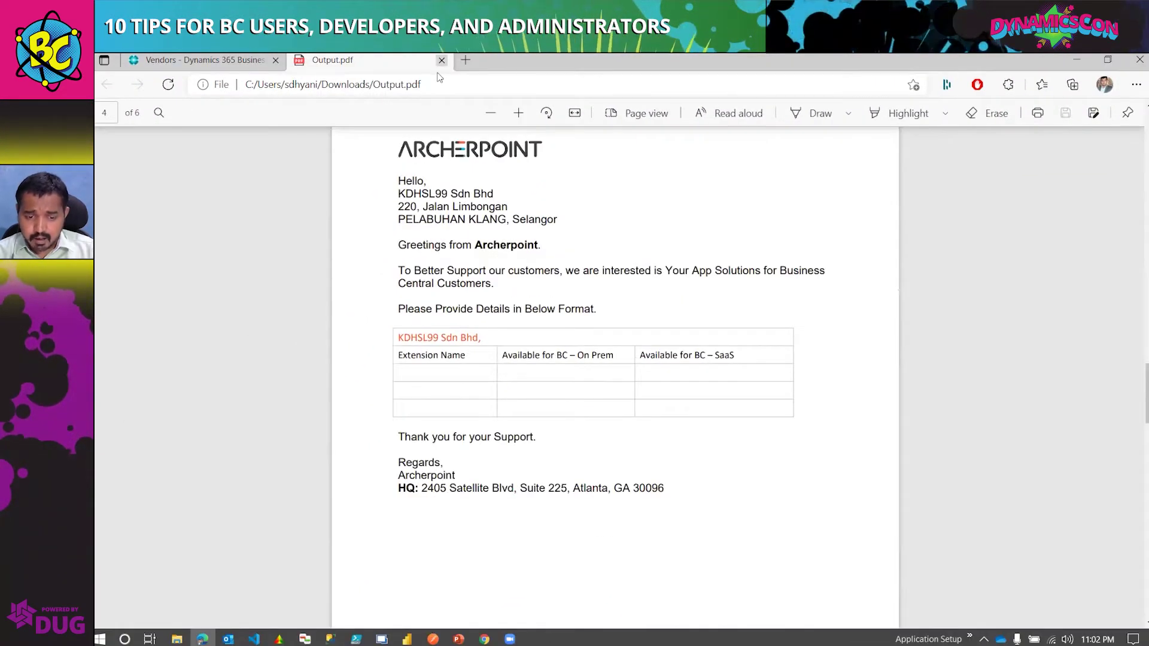
{"action": "left_click", "coordinate": [442, 60]}
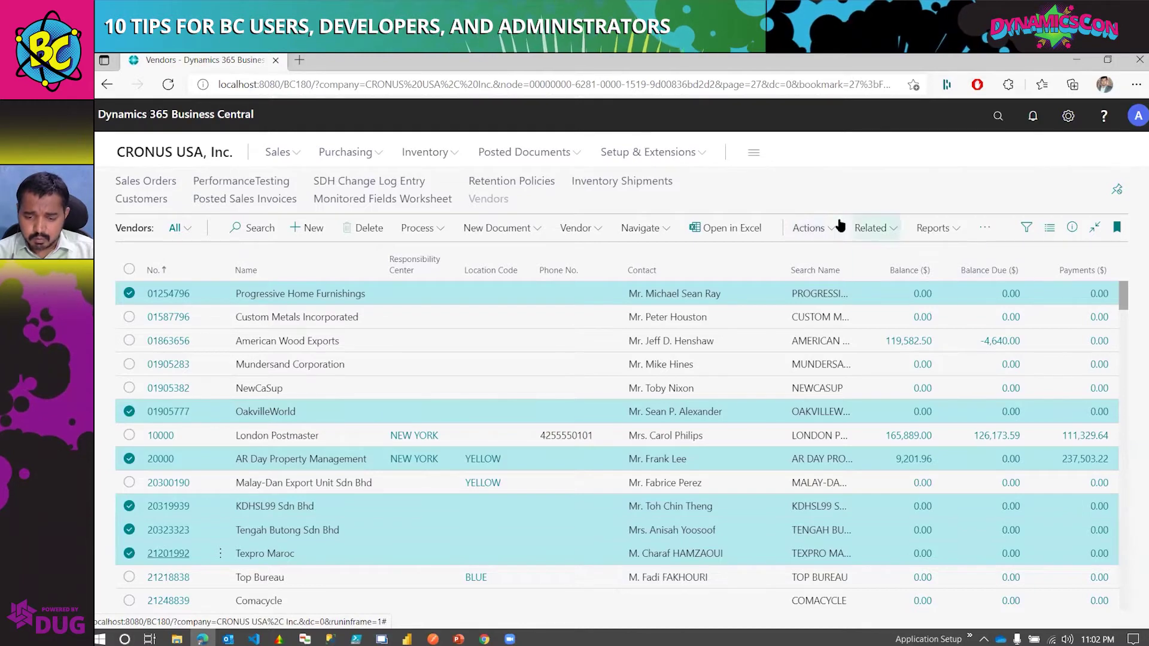
{"action": "left_click", "coordinate": [151, 154]}
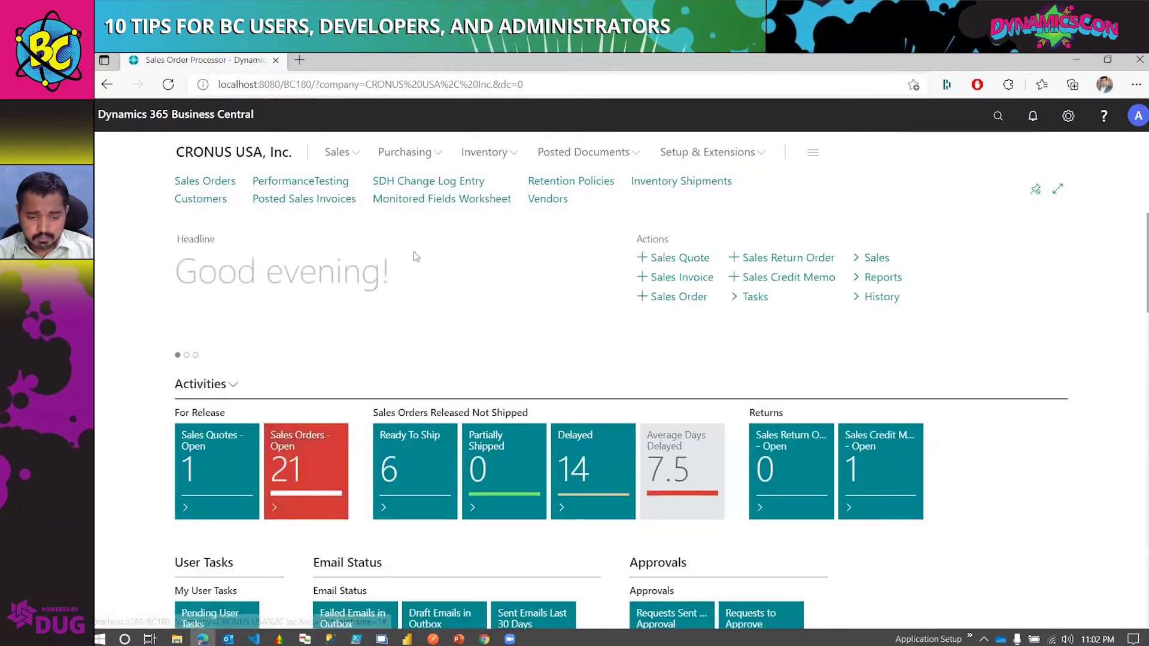
{"action": "left_click", "coordinate": [563, 203]}
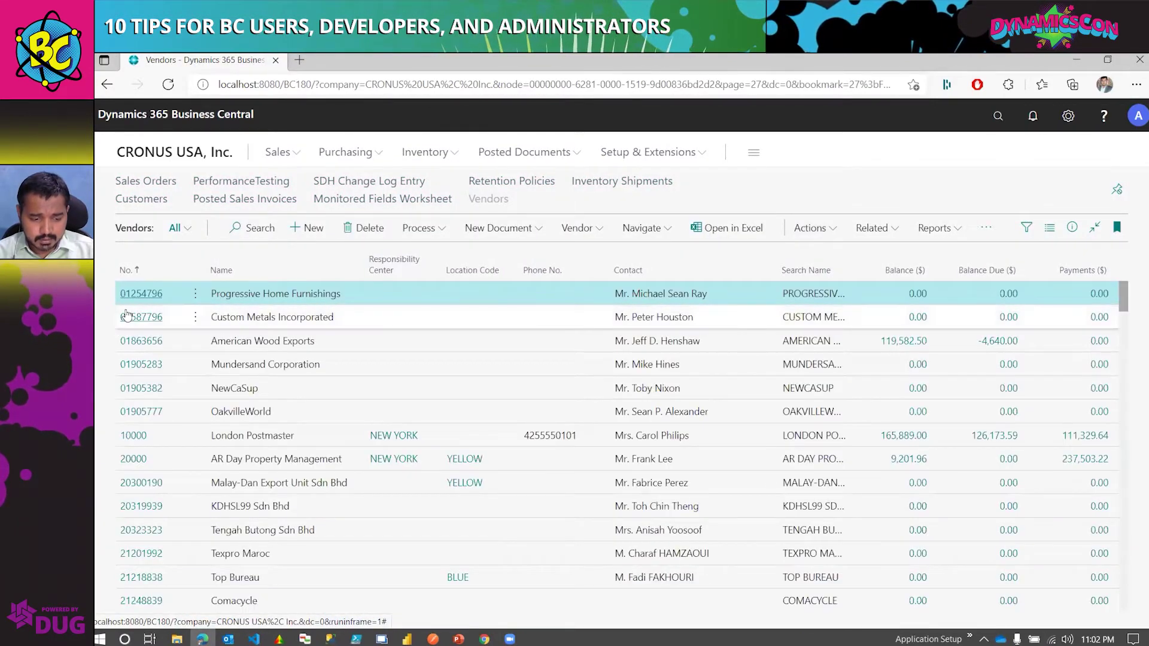
{"action": "left_click", "coordinate": [167, 153]}
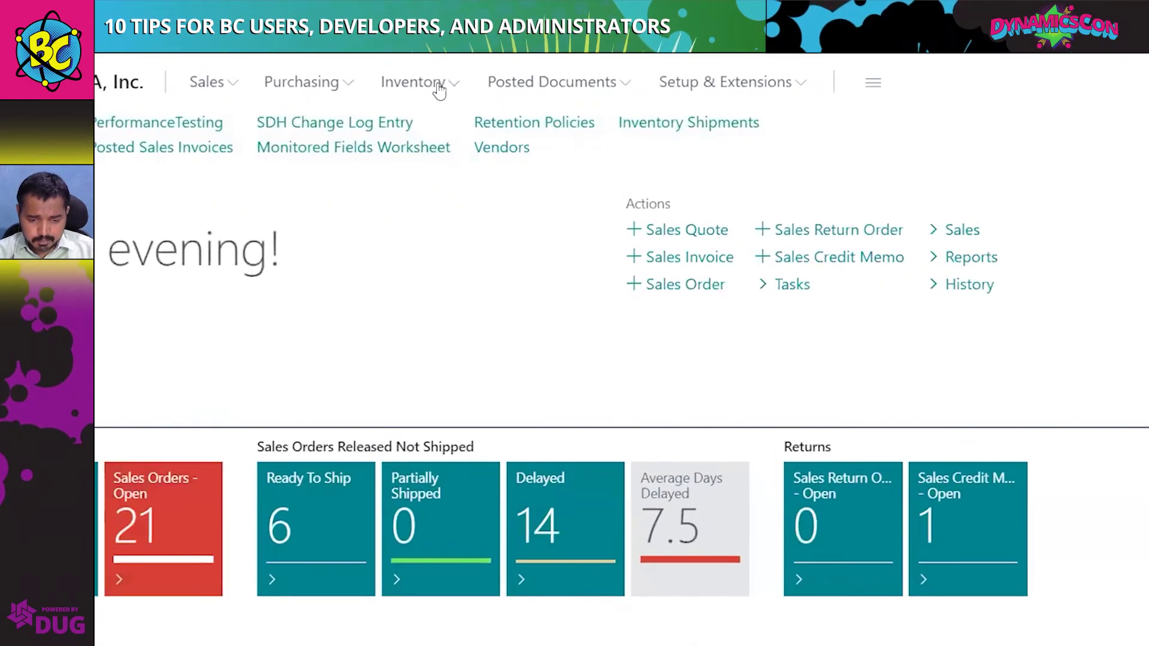
Open the inventory Locations list and select the BLUE and GREEN locations together.
{"action": "left_click", "coordinate": [440, 90]}
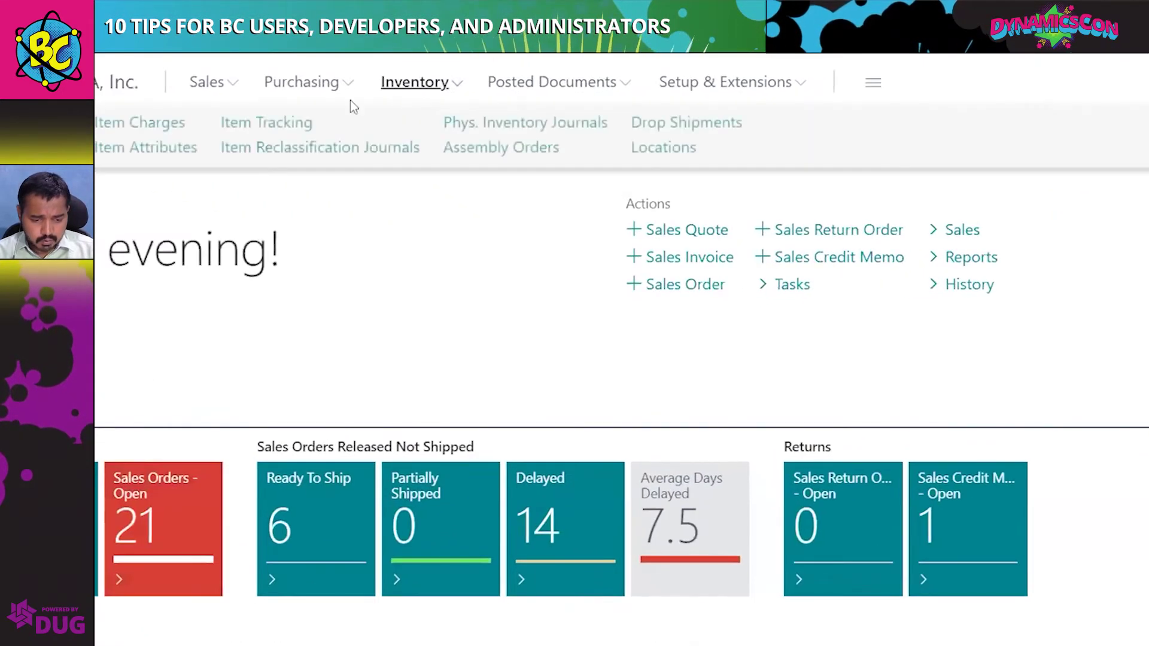
{"action": "left_click", "coordinate": [662, 146]}
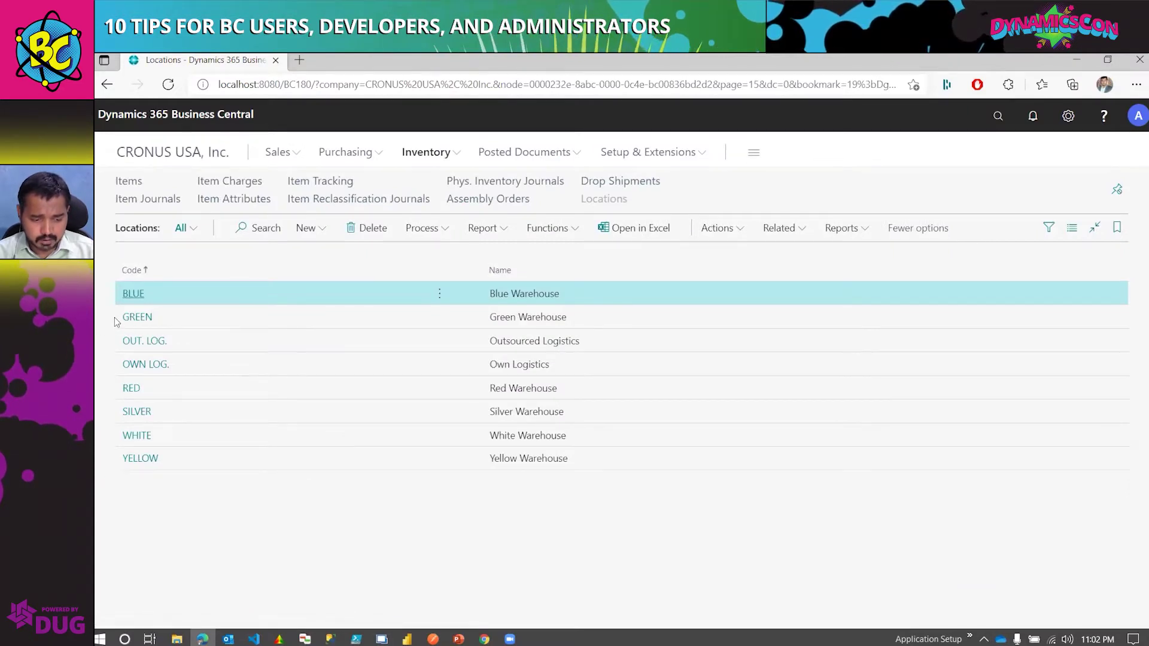
{"action": "left_click", "coordinate": [201, 317], "text": "ctrl"}
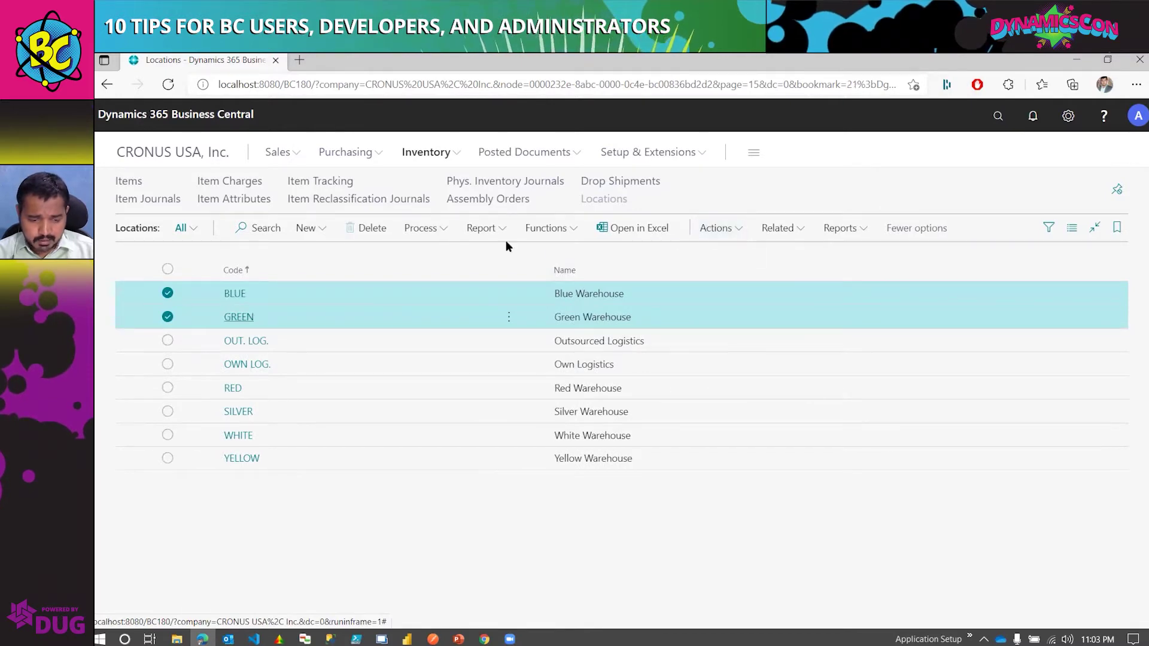
Apply the Location Template Word template to the selected locations, with PDF as the output format and Split documents off.
{"action": "left_click", "coordinate": [420, 228]}
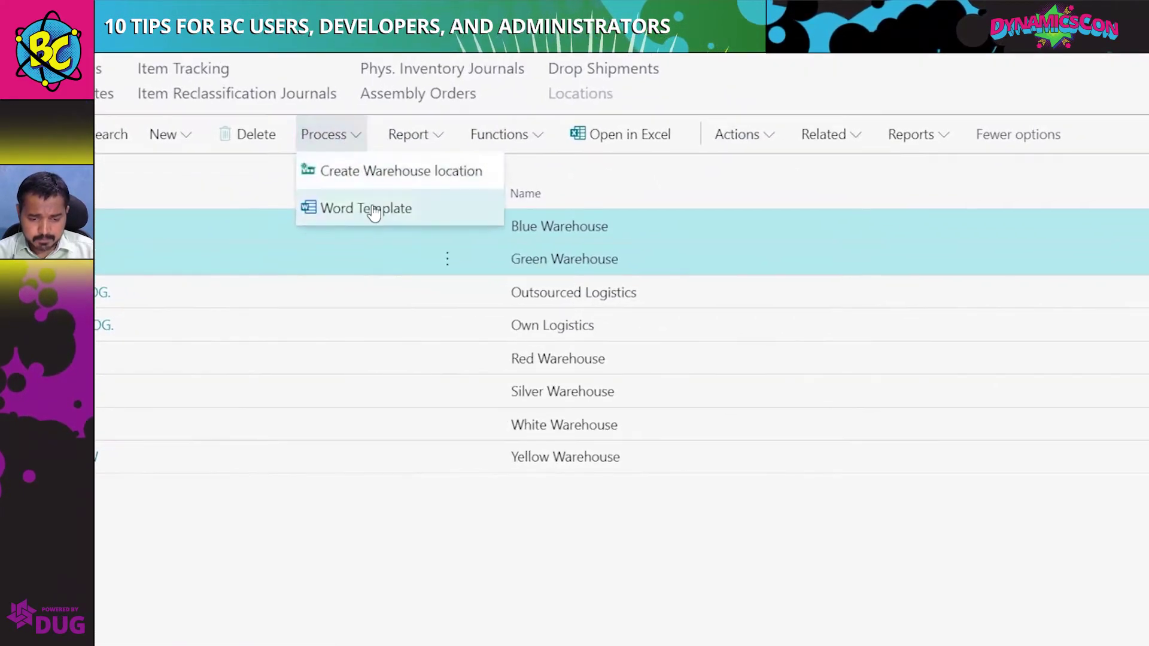
{"action": "left_click", "coordinate": [374, 209]}
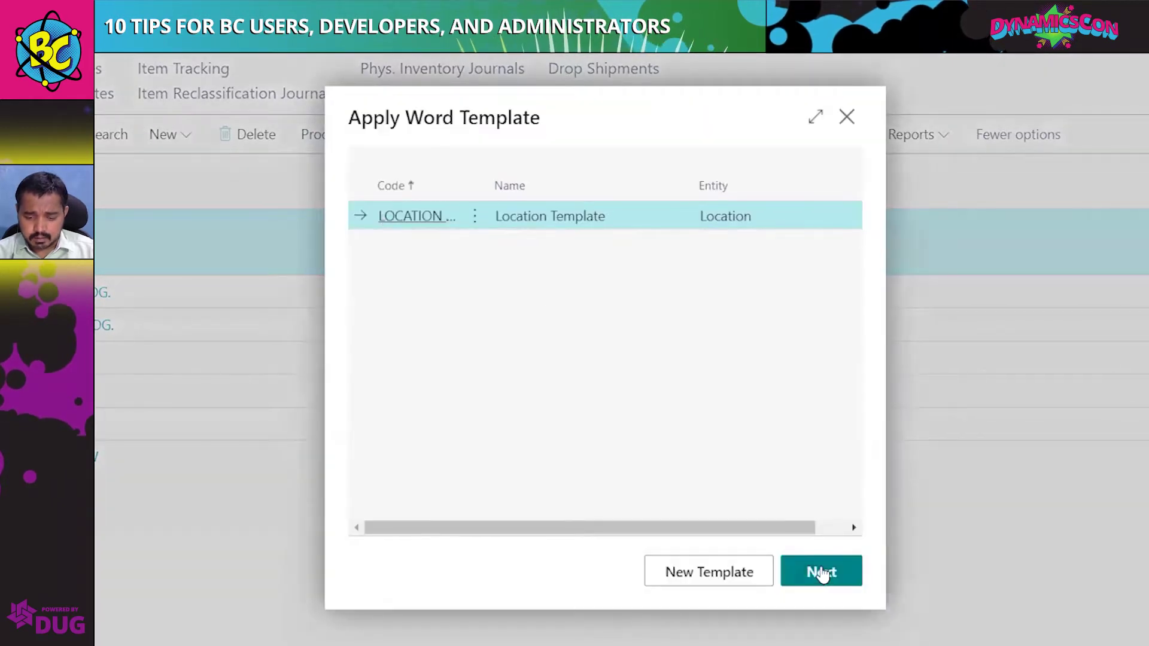
{"action": "left_click", "coordinate": [821, 572]}
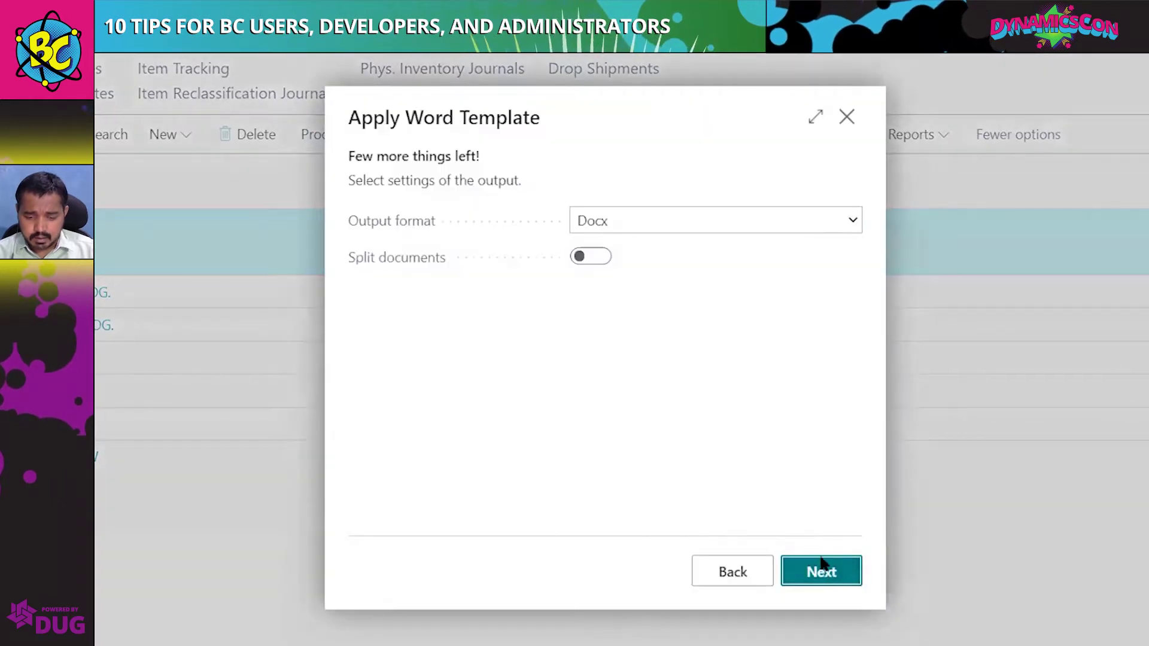
{"action": "left_click", "coordinate": [673, 222]}
{"action": "left_click", "coordinate": [625, 284]}
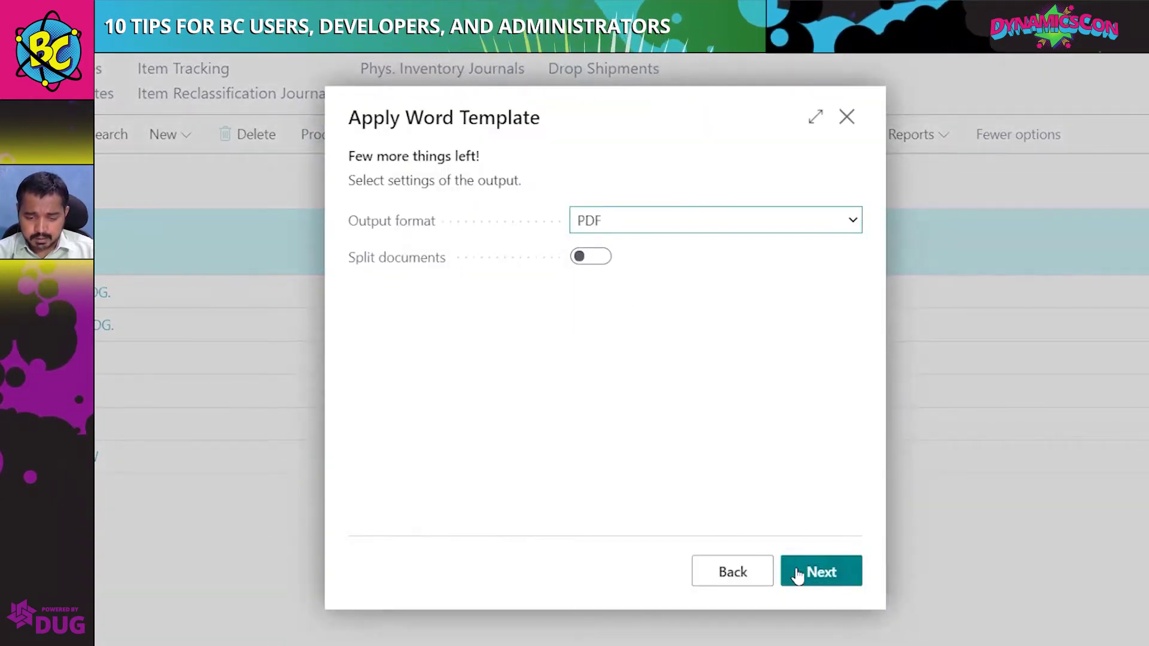
{"action": "left_click", "coordinate": [823, 575]}
{"action": "left_click", "coordinate": [833, 578]}
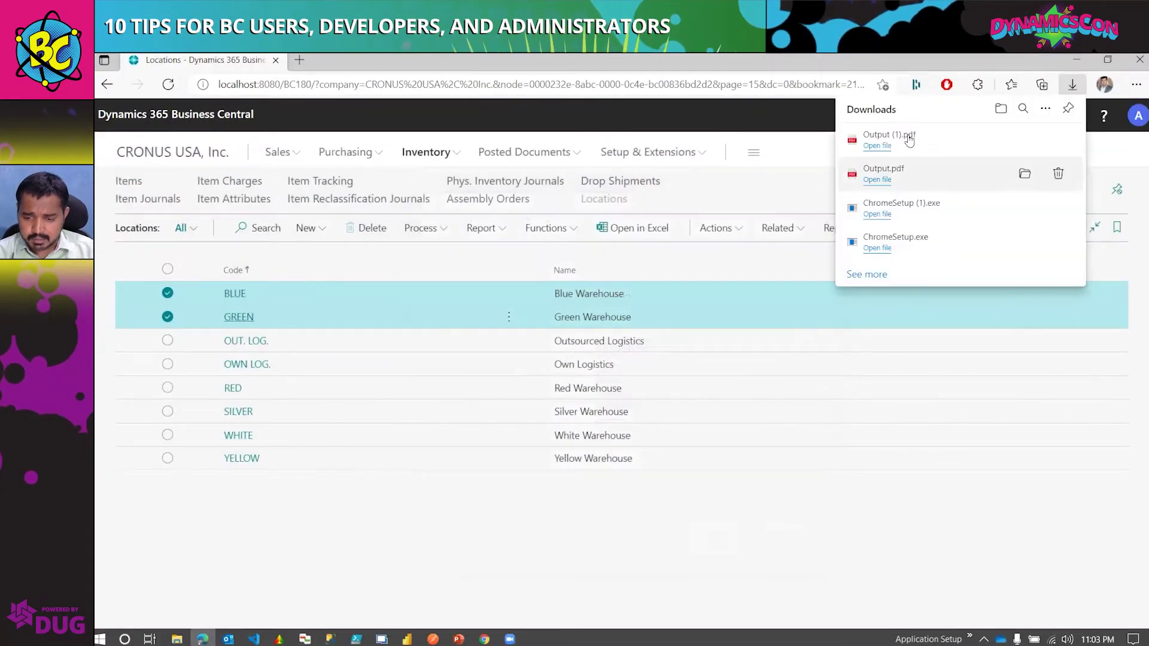
Open the downloaded Output (1).pdf and examine the merged warehouse name and address in the Blue and Green Warehouse letters.
{"action": "left_click", "coordinate": [909, 139]}
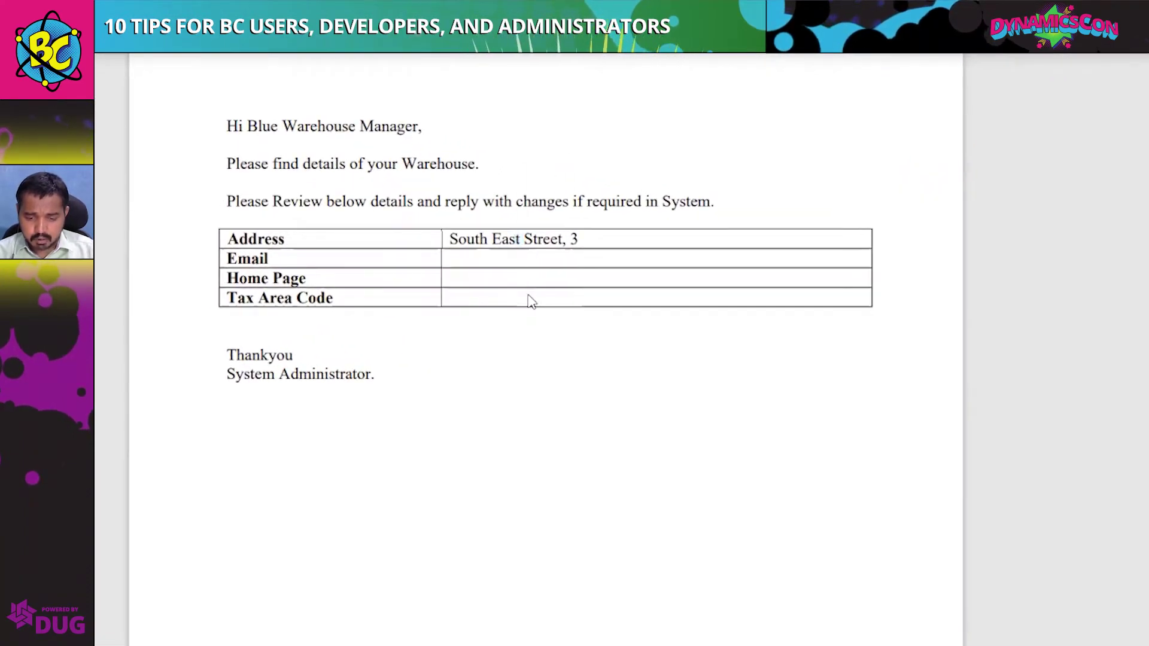
{"action": "scroll", "coordinate": [515, 237], "scroll_direction": "down", "scroll_amount": 10}
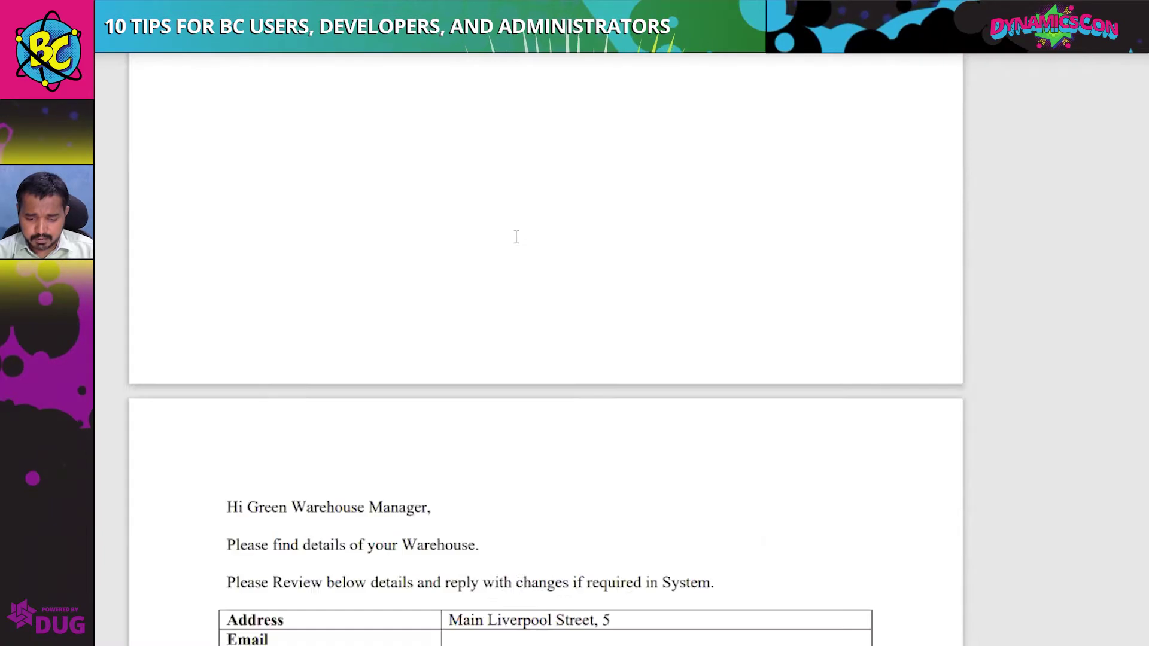
{"action": "left_click_drag", "start_coordinate": [525, 174], "coordinate": [518, 173]}
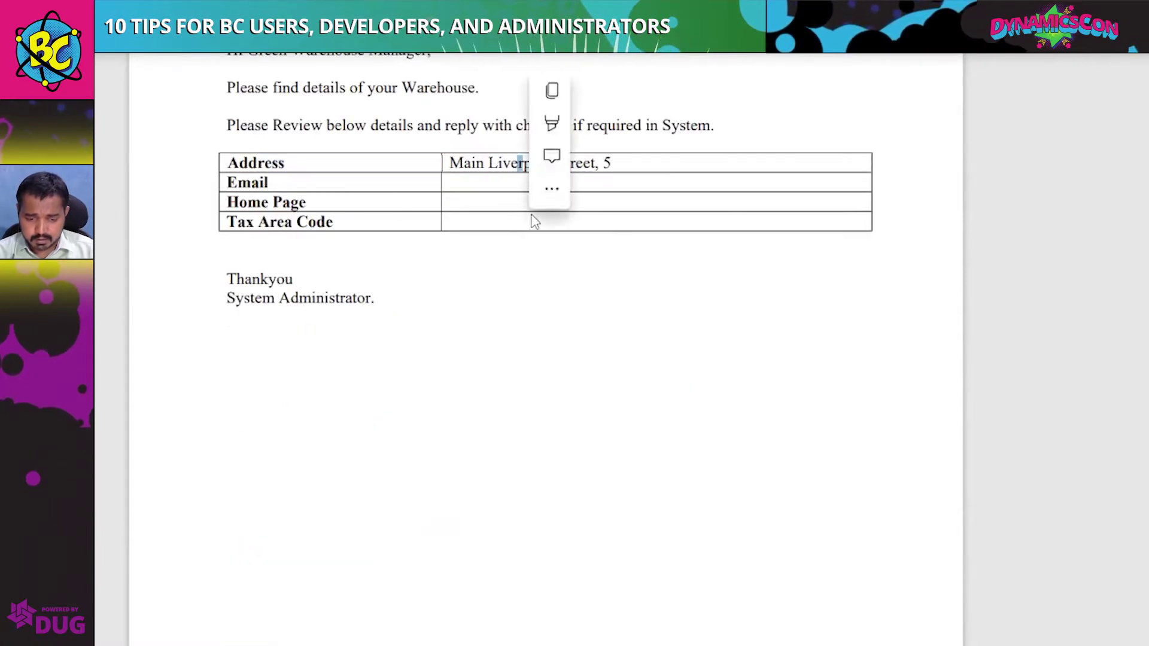
{"action": "left_click", "coordinate": [534, 219]}
{"action": "scroll", "coordinate": [141, 287], "scroll_direction": "up", "scroll_amount": 2}
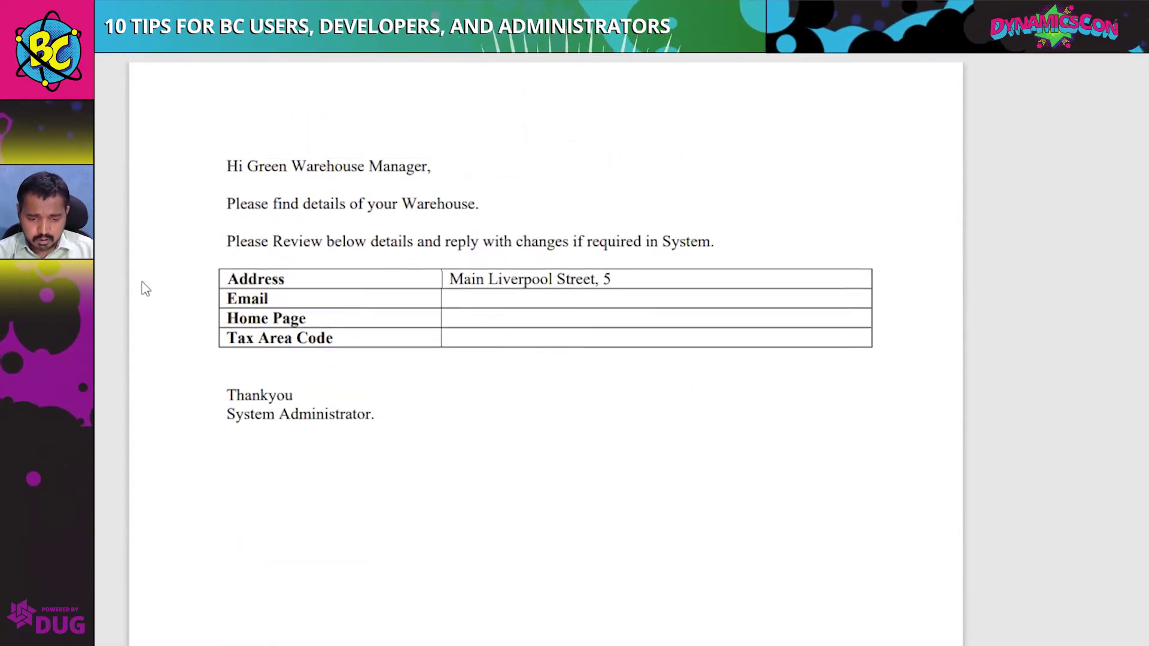
{"action": "left_click_drag", "start_coordinate": [256, 172], "coordinate": [293, 169]}
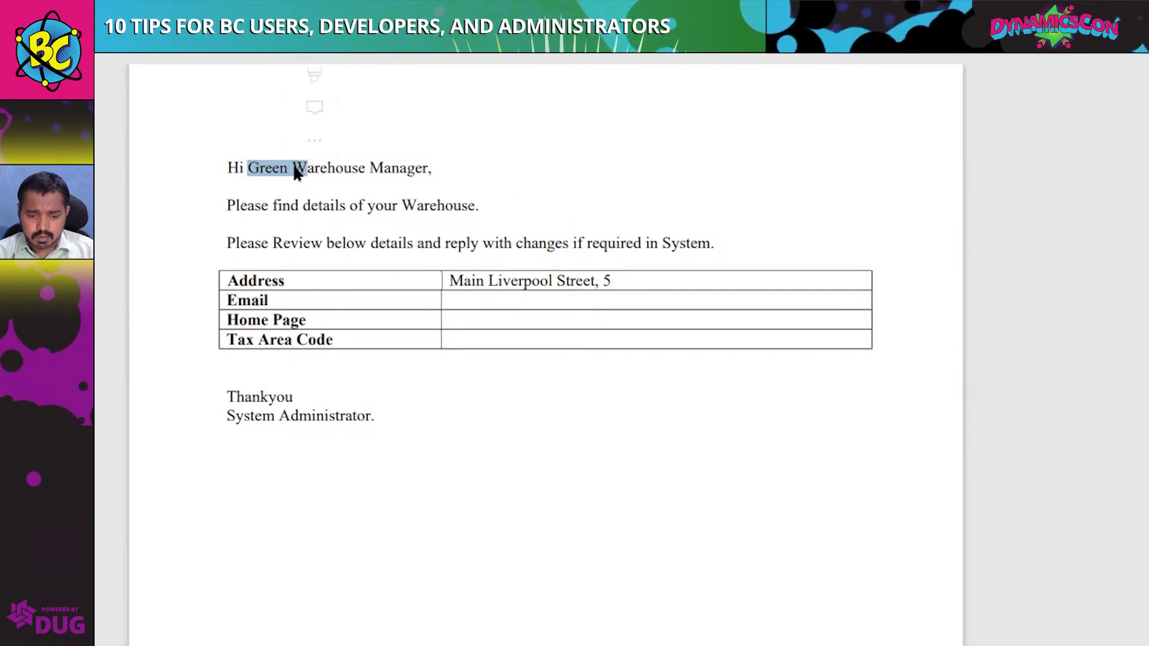
Leave the PDF, return to the Business Central home page, and find and open the Inventory Receipts list.
{"action": "scroll", "coordinate": [322, 209], "scroll_direction": "up", "scroll_amount": 10}
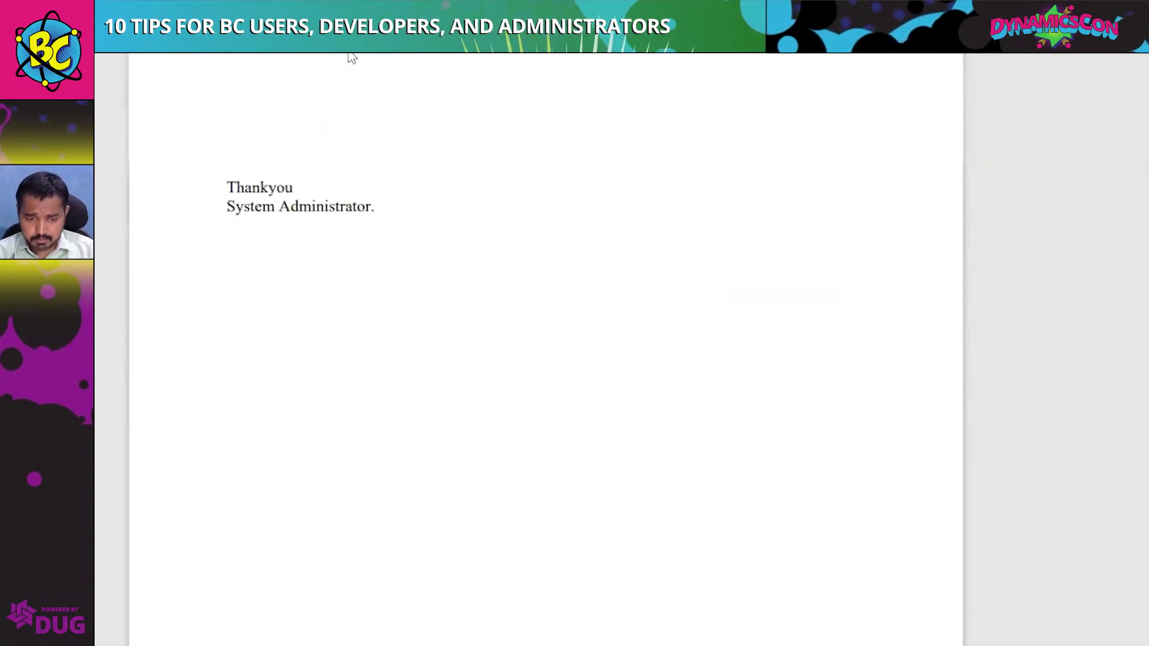
{"action": "key", "text": "alt+Tab"}
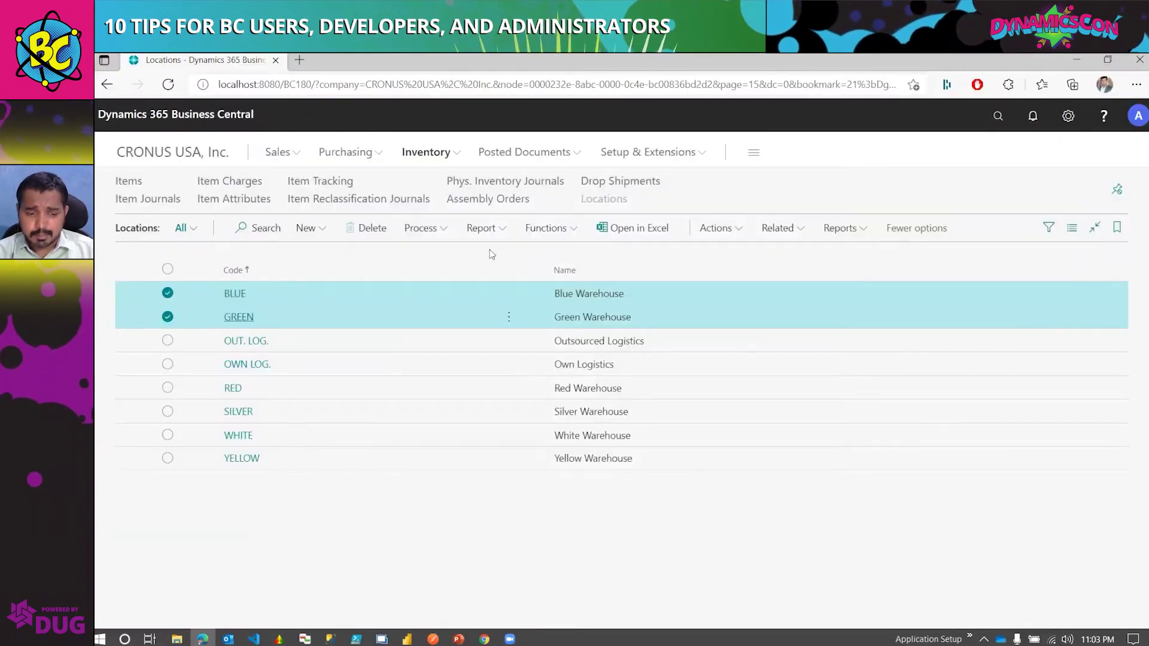
{"action": "left_click", "coordinate": [190, 153]}
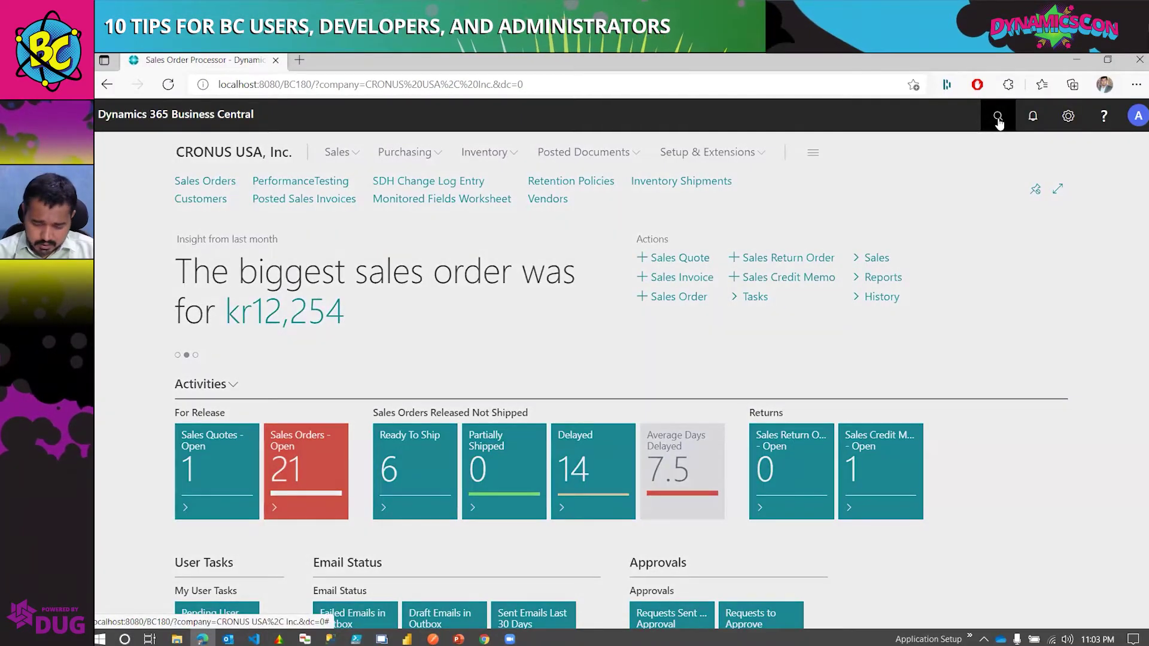
{"action": "left_click", "coordinate": [998, 118]}
{"action": "type", "text": "inve"}
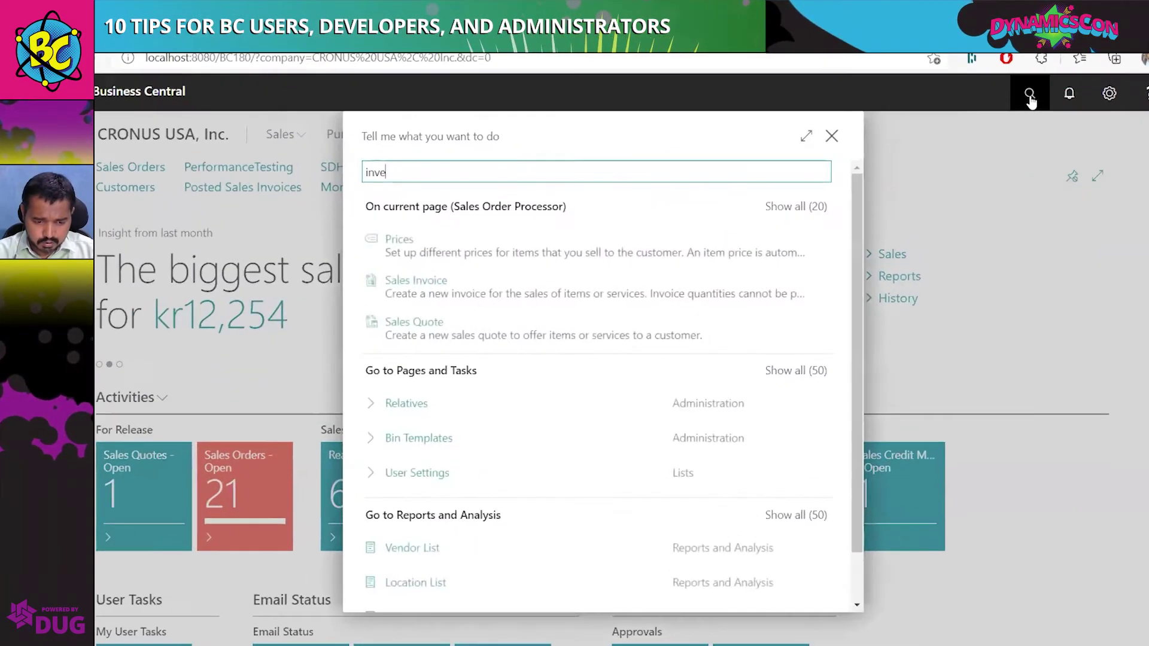
{"action": "type", "text": "ntory re"}
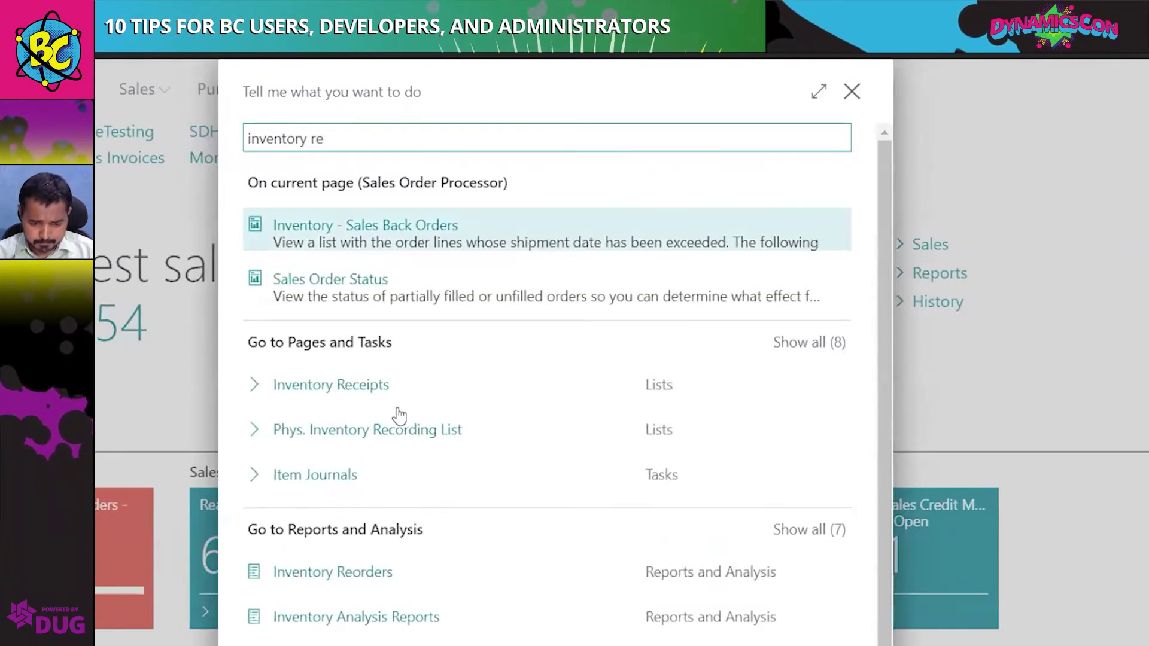
{"action": "left_click", "coordinate": [390, 386]}
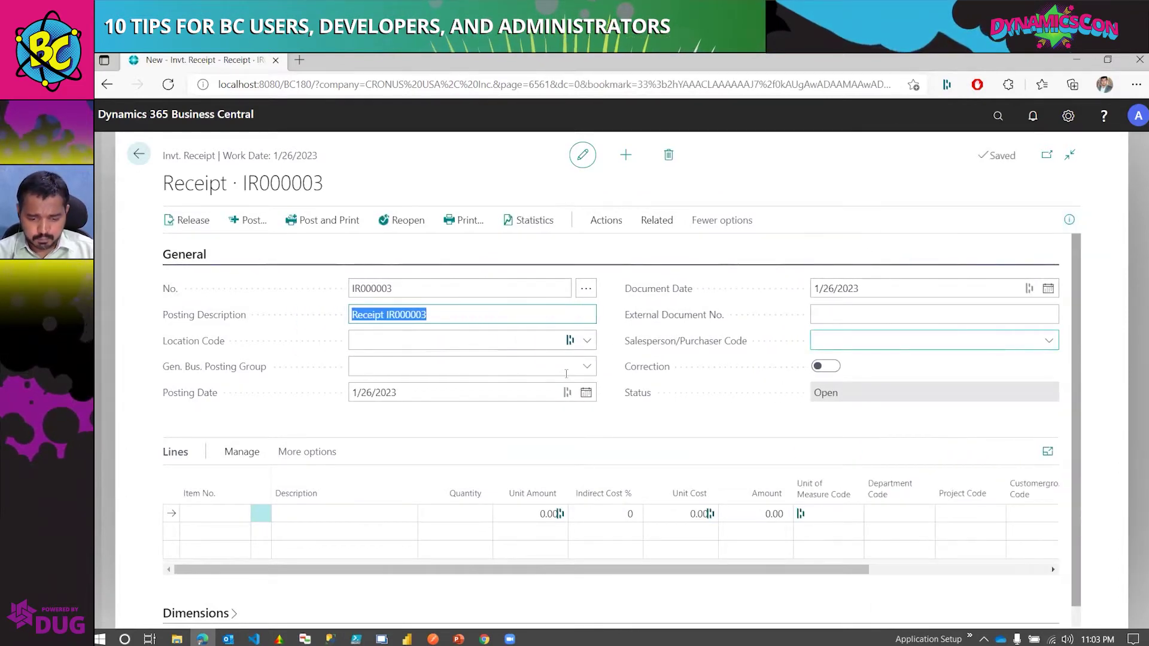
Set the location code of the new inventory receipt to BLUE.
{"action": "left_click", "coordinate": [495, 340]}
{"action": "left_click", "coordinate": [590, 372]}
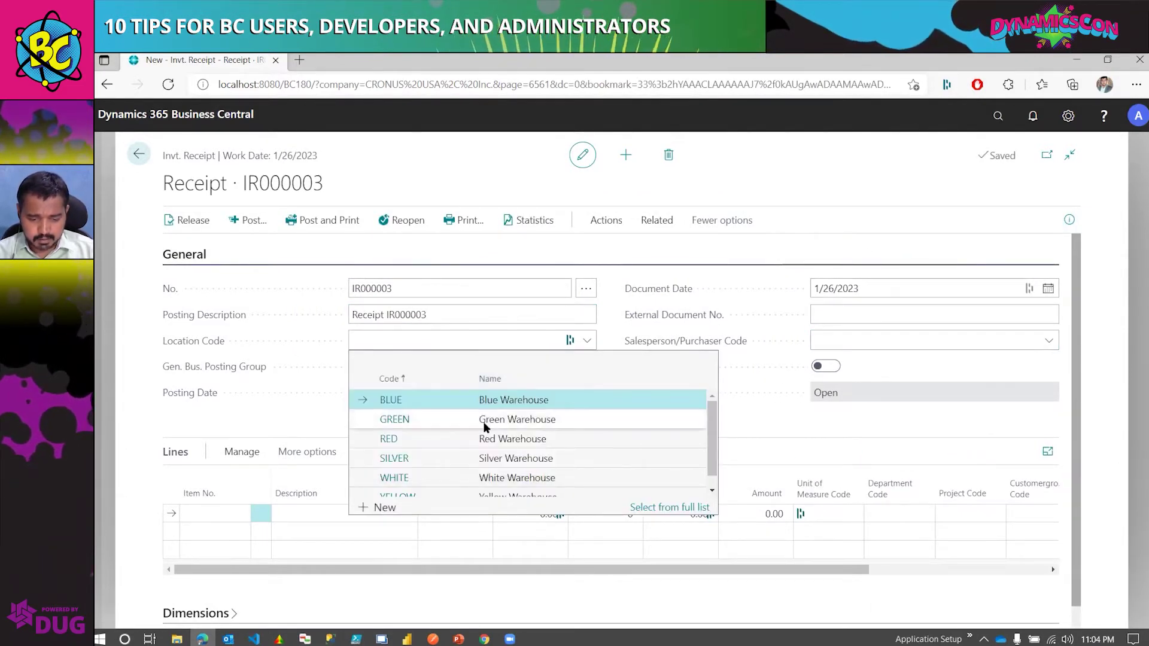
{"action": "left_click", "coordinate": [435, 400]}
{"action": "left_click", "coordinate": [286, 396]}
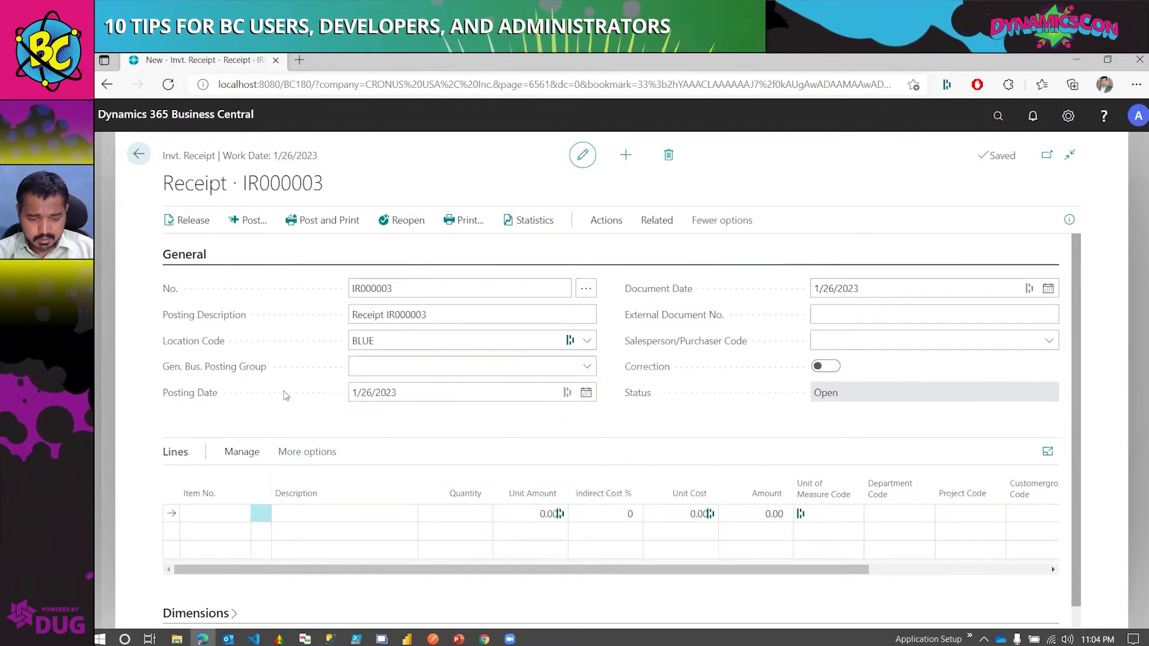
Examine the receipt's line columns and the department and project fields in the expanded Dimensions section.
{"action": "scroll", "coordinate": [370, 452], "scroll_direction": "down", "scroll_amount": 1}
{"action": "left_click", "coordinate": [200, 496]}
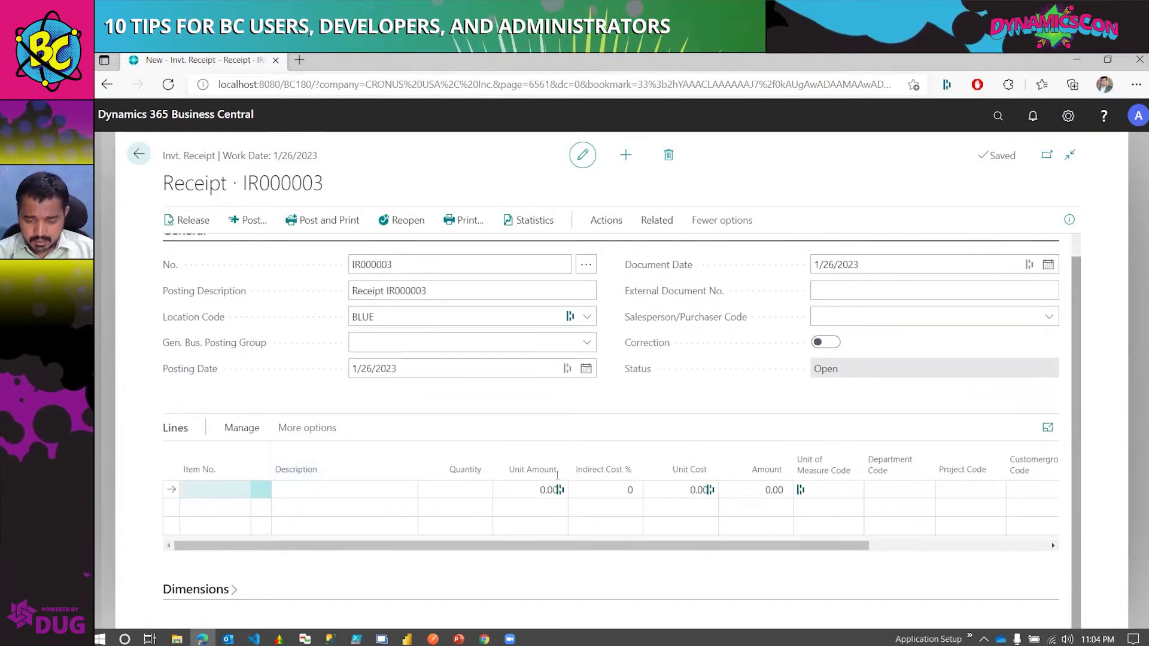
{"action": "left_click", "coordinate": [902, 490]}
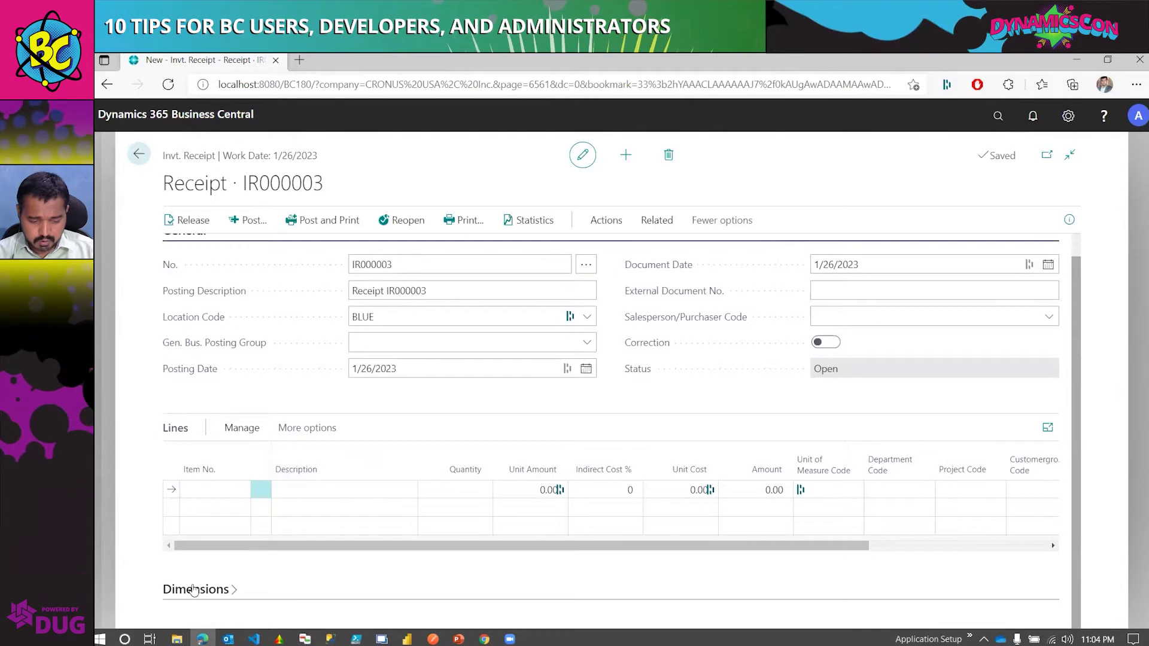
{"action": "scroll", "coordinate": [641, 387], "scroll_direction": "down", "scroll_amount": 1}
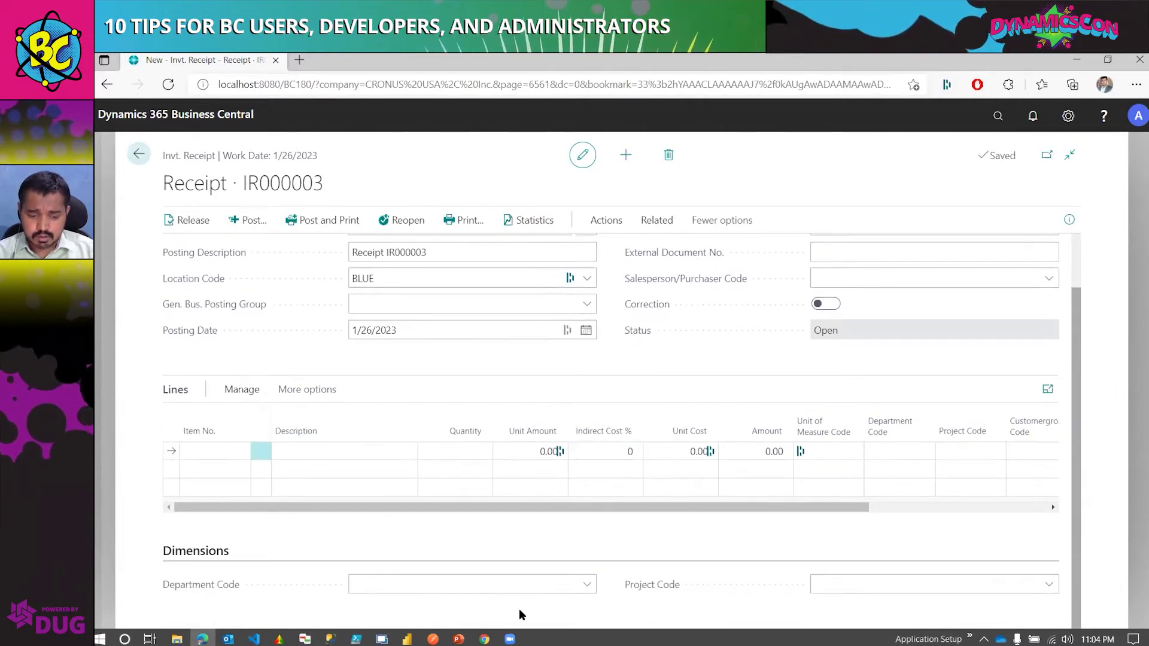
{"action": "scroll", "coordinate": [826, 369], "scroll_direction": "up", "scroll_amount": 2}
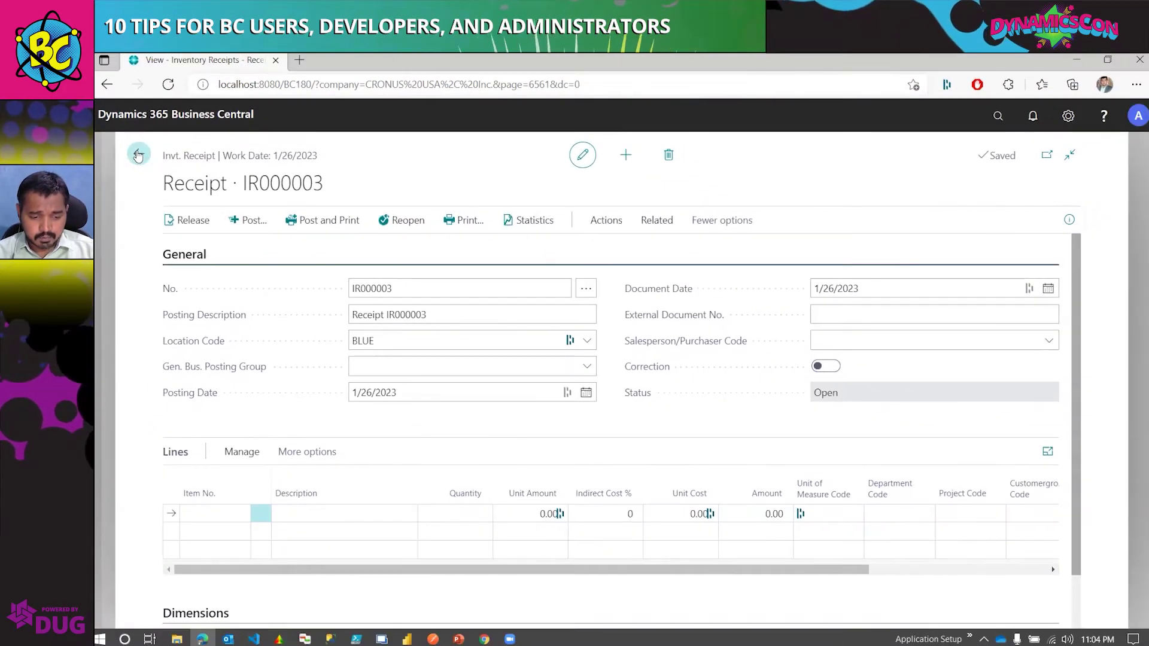
Close the receipt, find the Inventory Shipments list and open shipment IS000001.
{"action": "key", "text": "Escape"}
{"action": "left_click", "coordinate": [1009, 84]}
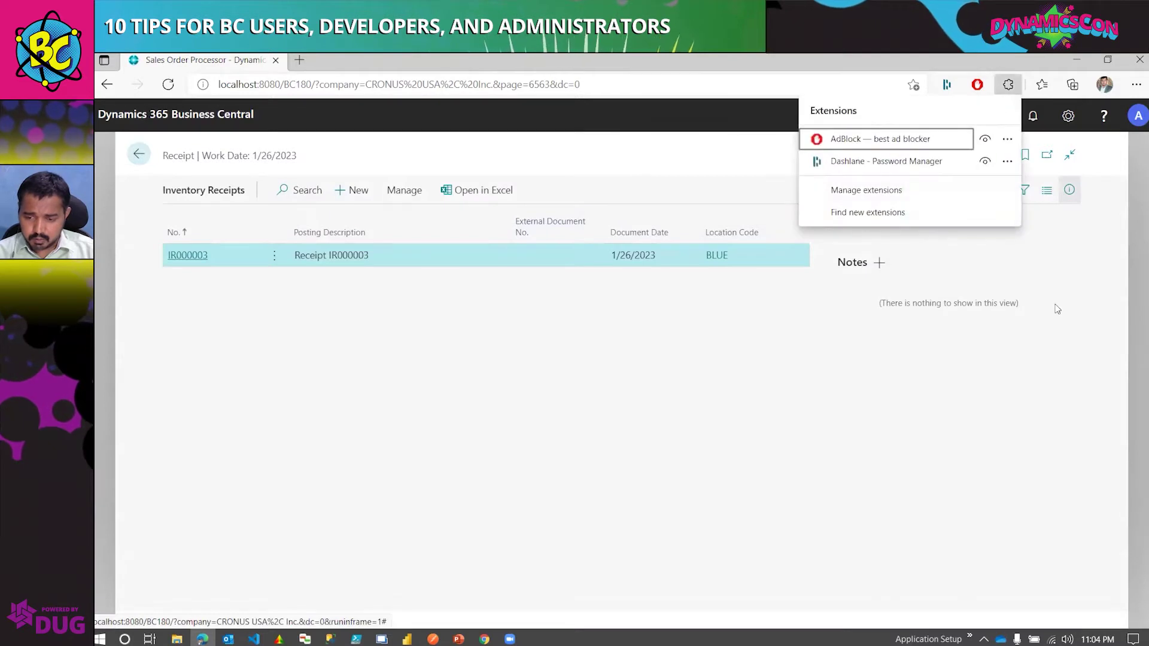
{"action": "key", "text": "Escape"}
{"action": "left_click", "coordinate": [996, 117]}
{"action": "type", "text": "inventory sh"}
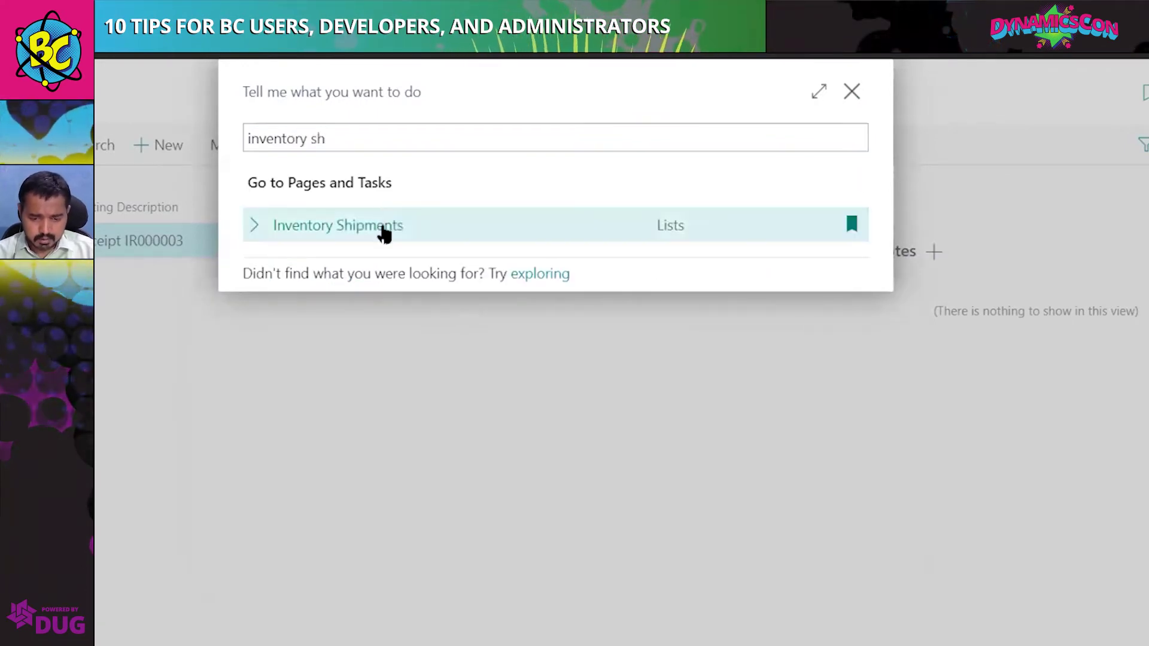
{"action": "left_click", "coordinate": [379, 230]}
{"action": "left_click", "coordinate": [185, 255]}
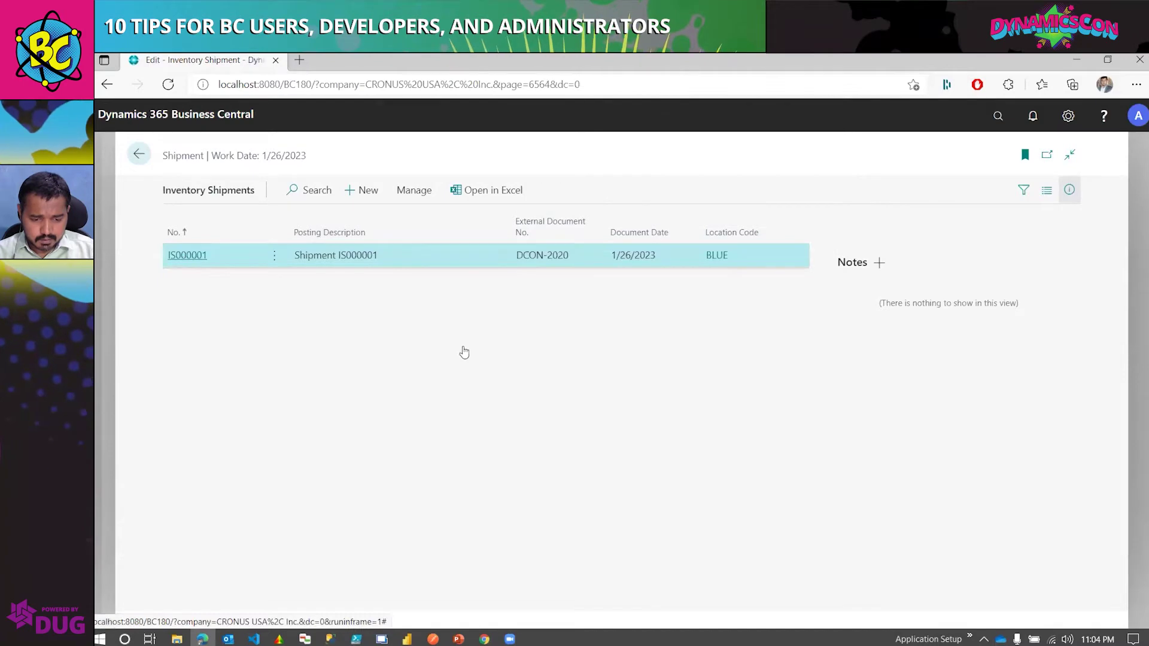
Examine the shipment's bicycle line, dimensions and header fields, and return to the shipments list.
{"action": "scroll", "coordinate": [364, 430], "scroll_direction": "down", "scroll_amount": 1}
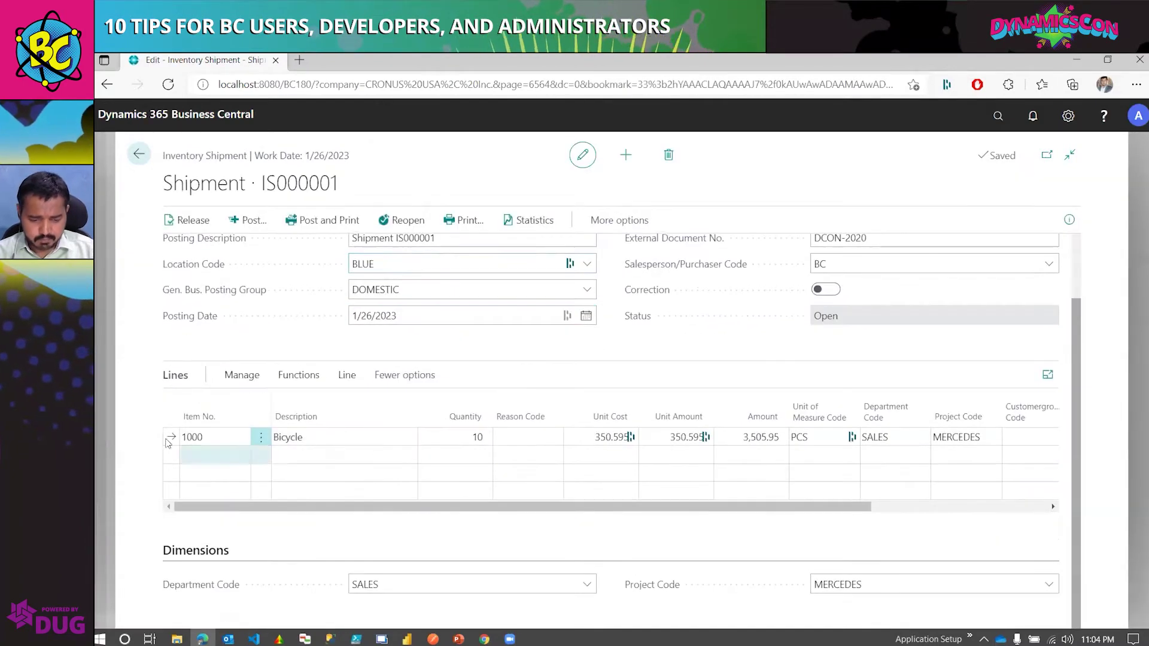
{"action": "key", "text": "Tab"}
{"action": "key", "text": "Tab"}
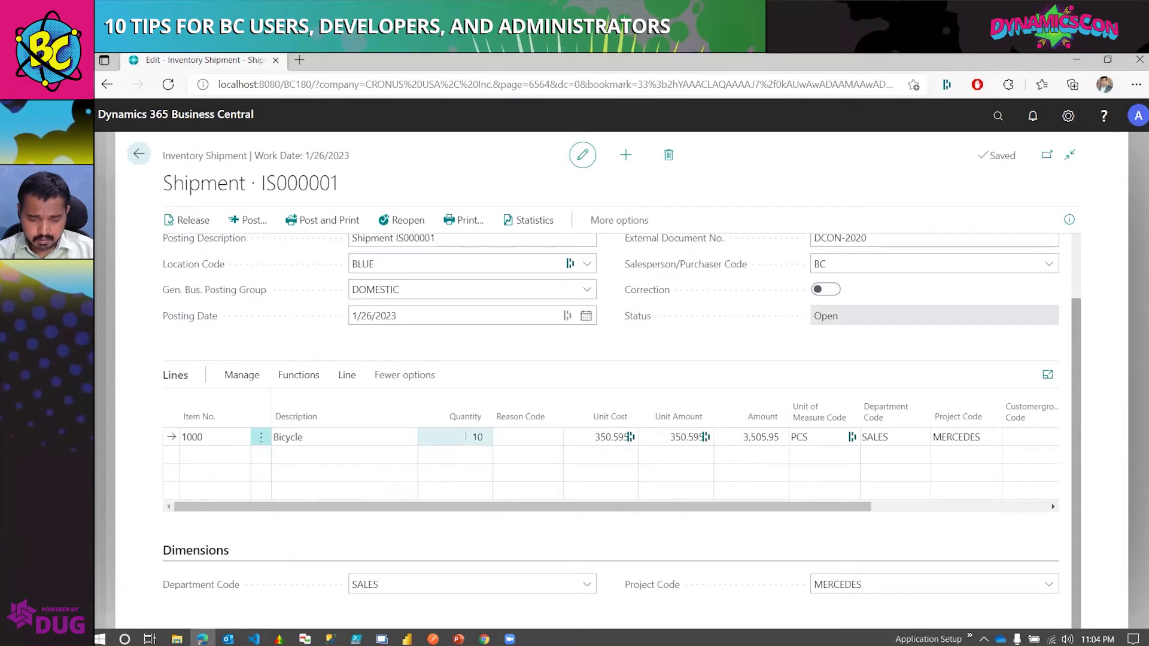
{"action": "scroll", "coordinate": [538, 383], "scroll_direction": "up", "scroll_amount": 1}
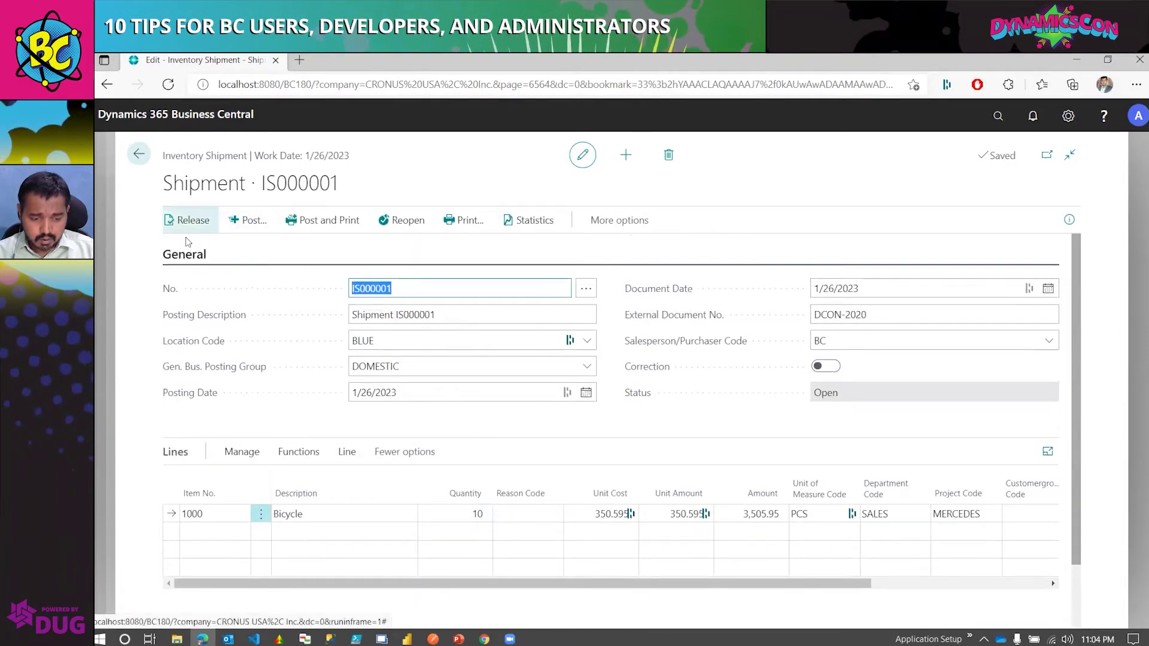
{"action": "left_click", "coordinate": [139, 154]}
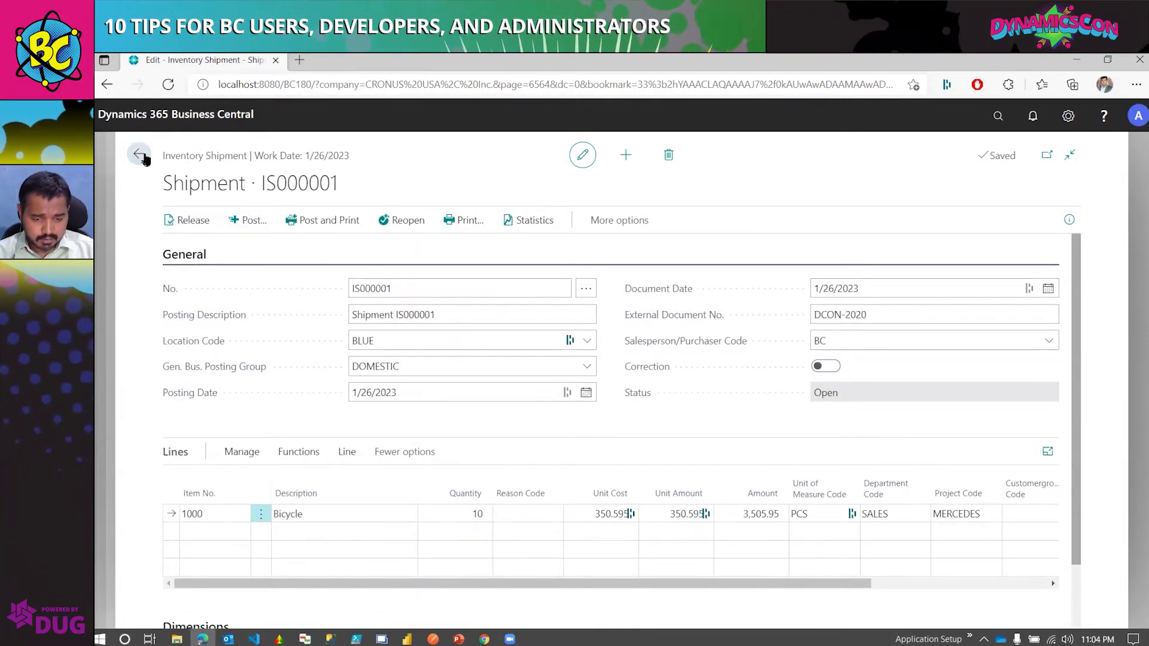
Create a new inventory shipment and open Copy Invt. Document for it to show the document type choices.
{"action": "left_click", "coordinate": [351, 195]}
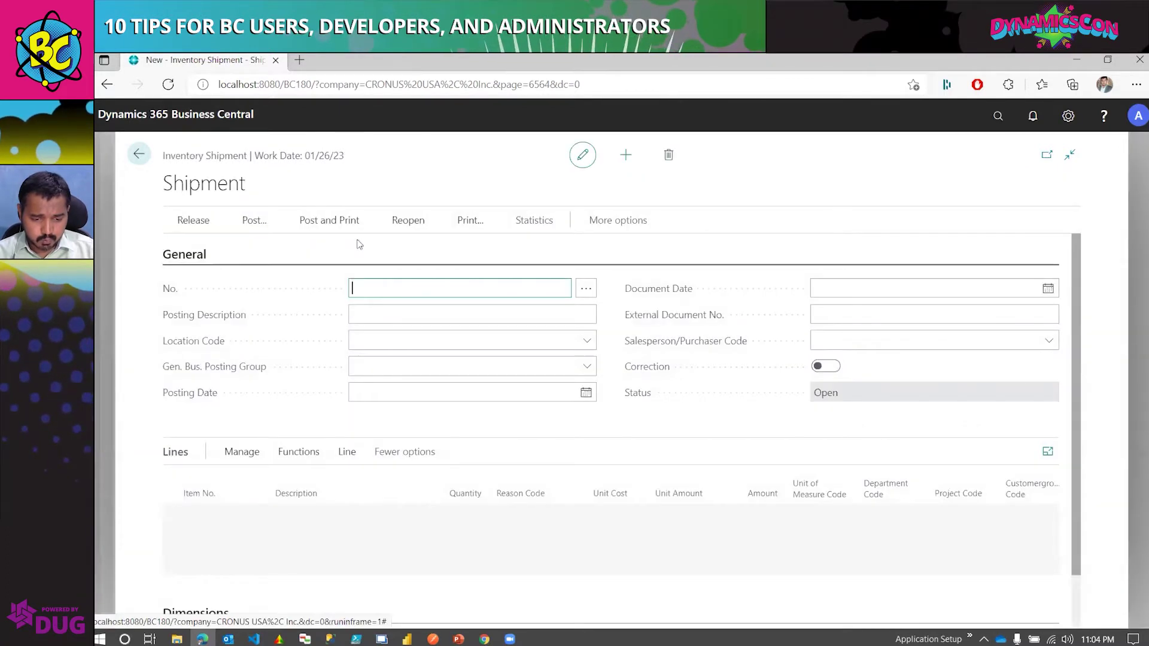
{"action": "left_click", "coordinate": [606, 222]}
{"action": "left_click", "coordinate": [607, 222]}
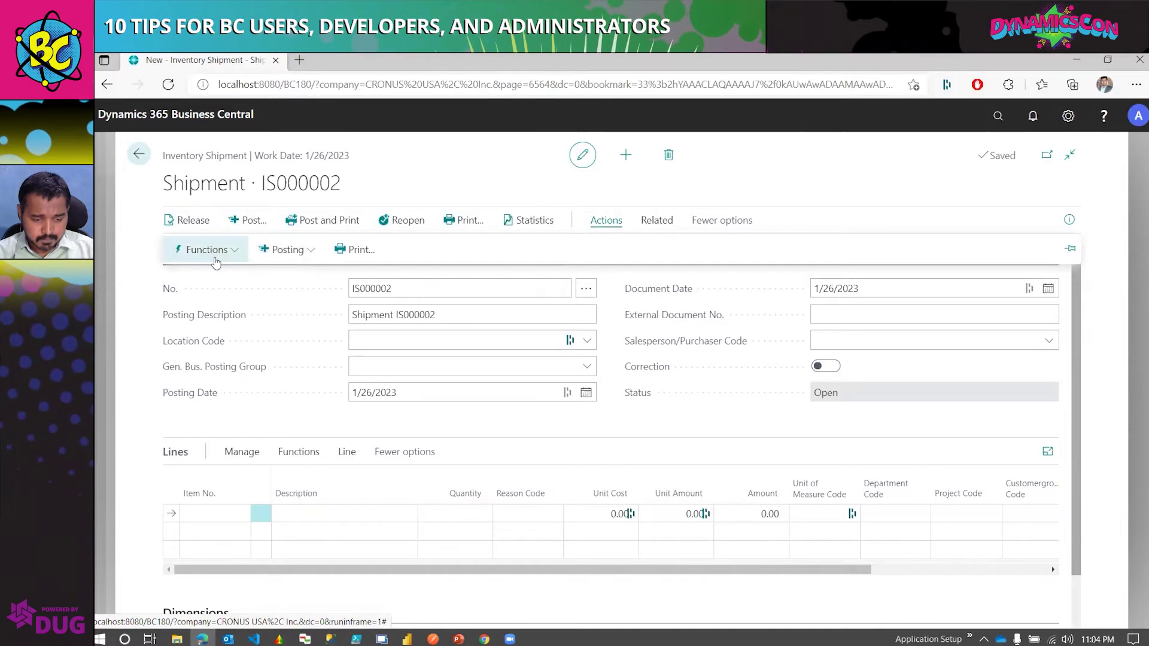
{"action": "left_click", "coordinate": [204, 249]}
{"action": "left_click", "coordinate": [237, 307]}
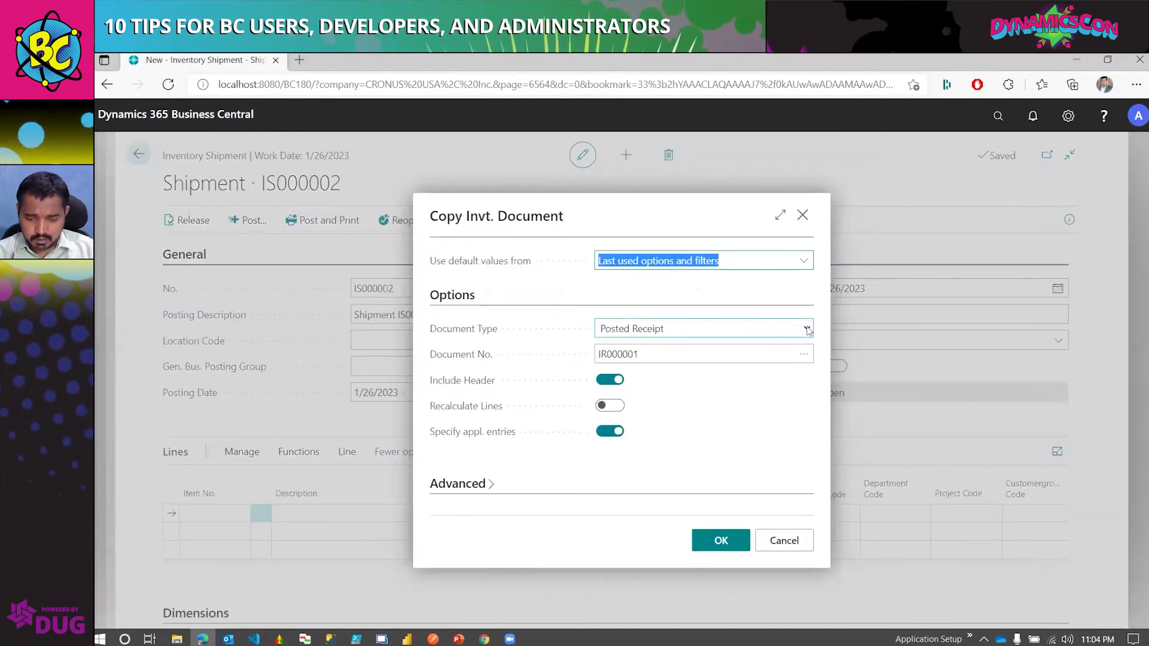
{"action": "left_click", "coordinate": [807, 329]}
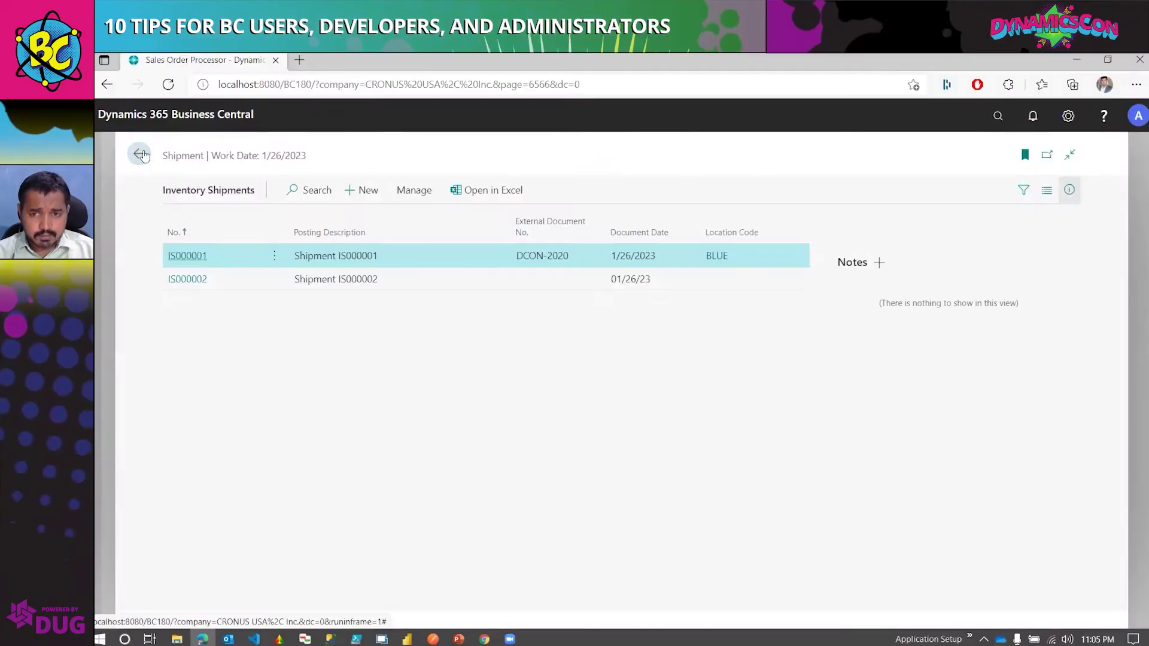
Return from the shipment and receipt lists to the home page, and find and open the Email Accounts page.
{"action": "left_click", "coordinate": [141, 155]}
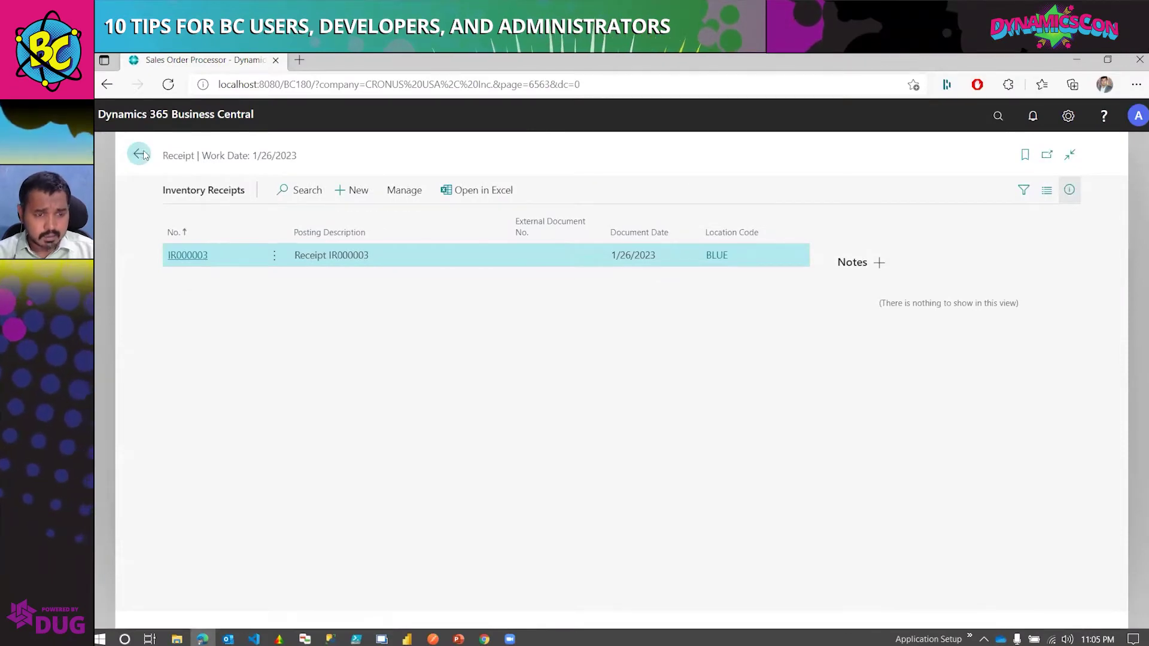
{"action": "key", "text": "Escape"}
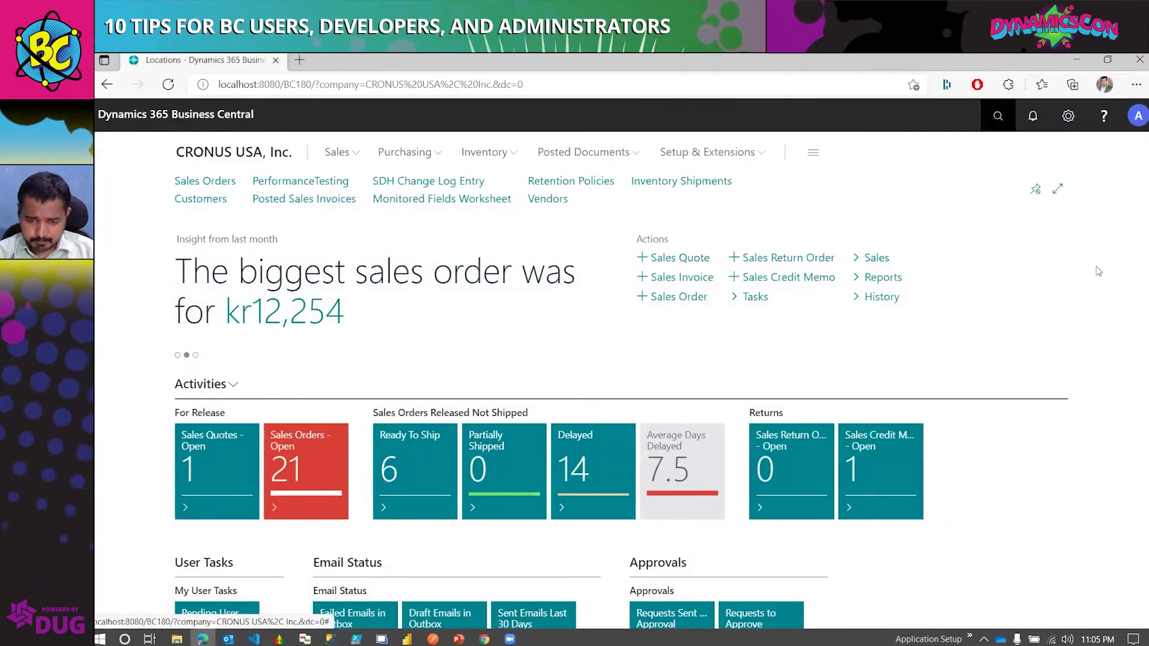
{"action": "key", "text": "alt+q"}
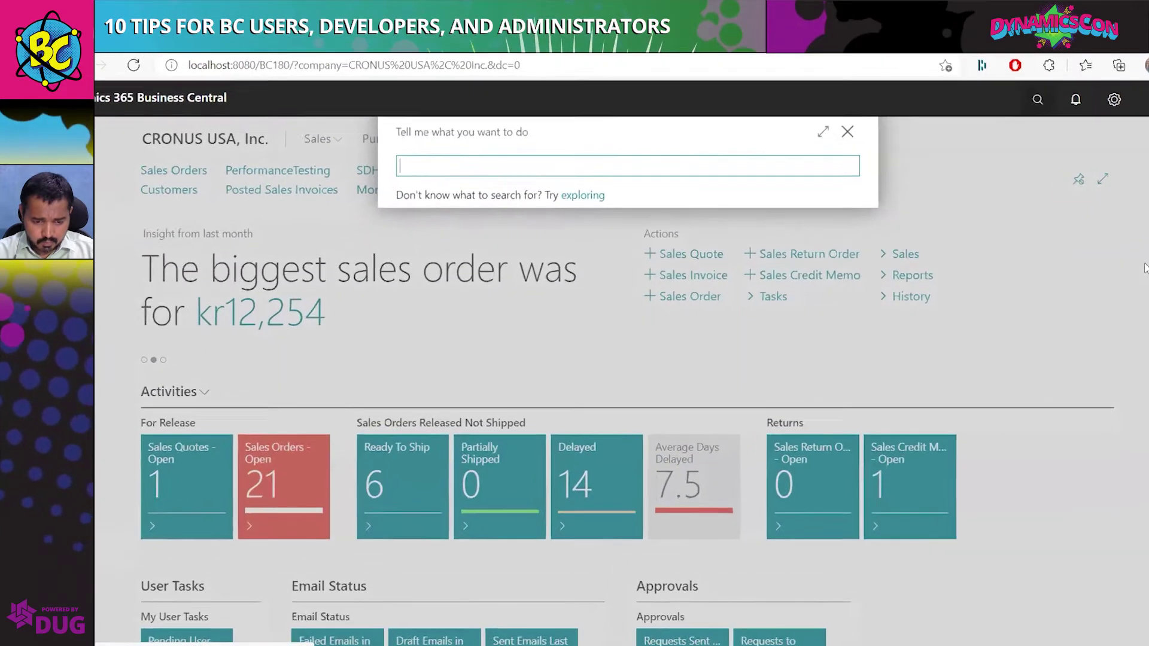
{"action": "type", "text": "Email acc"}
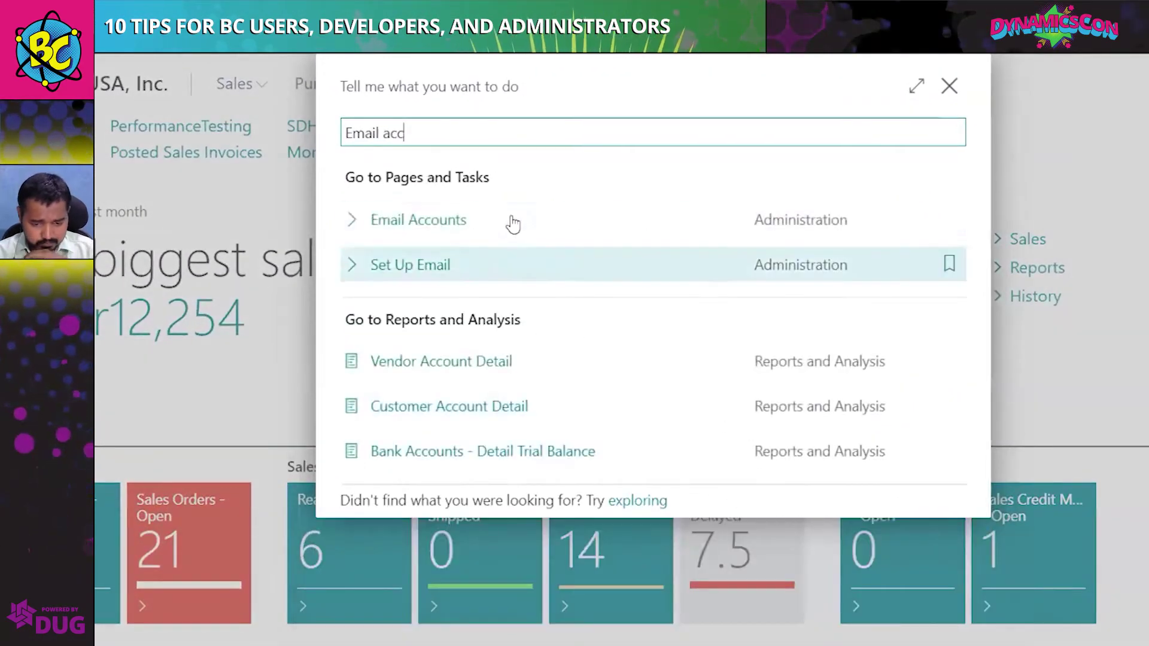
{"action": "key", "text": "Return"}
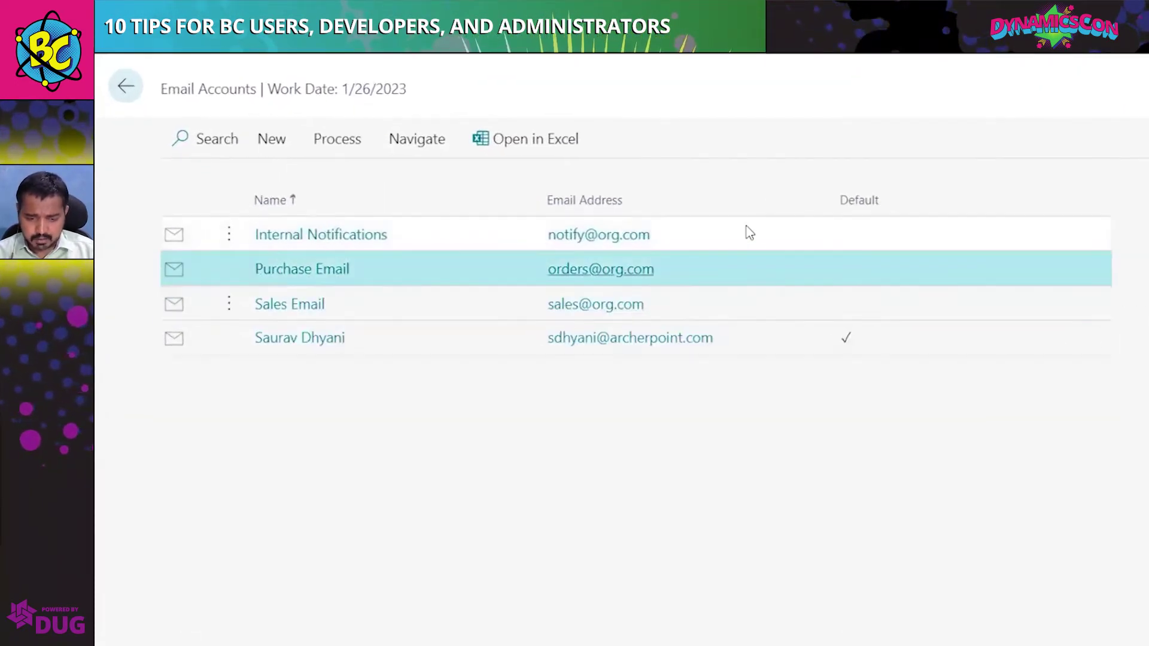
Look at the default email account, select the Sales Email account and open the email scenario assignments.
{"action": "left_click", "coordinate": [756, 335]}
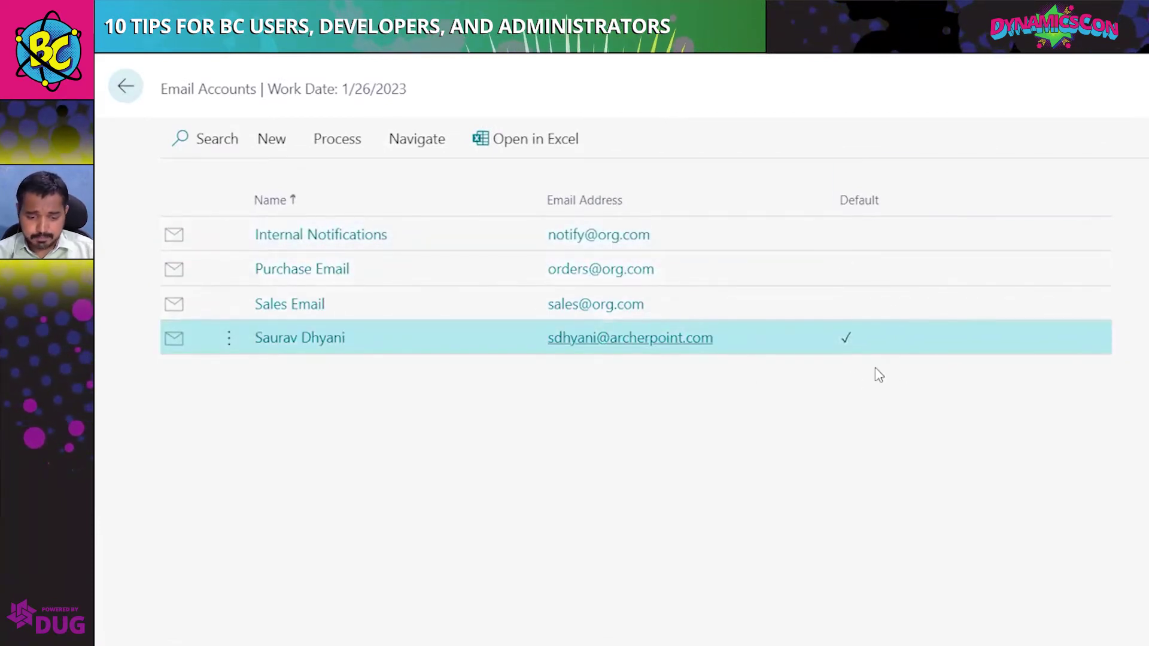
{"action": "left_click", "coordinate": [398, 314]}
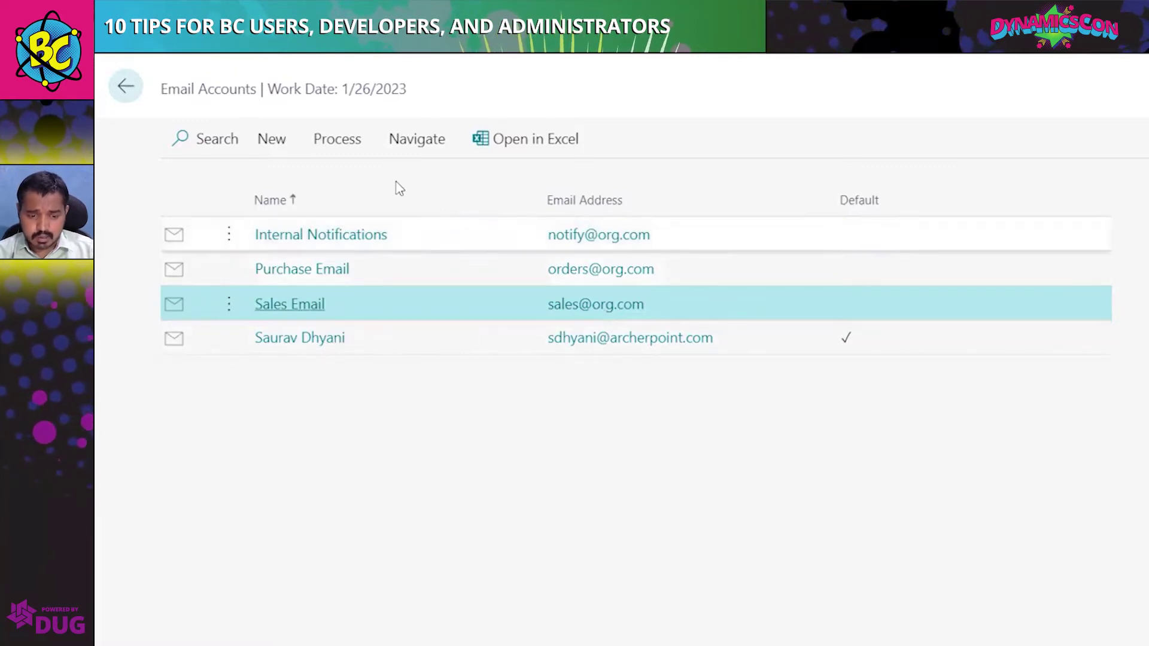
{"action": "left_click", "coordinate": [403, 145]}
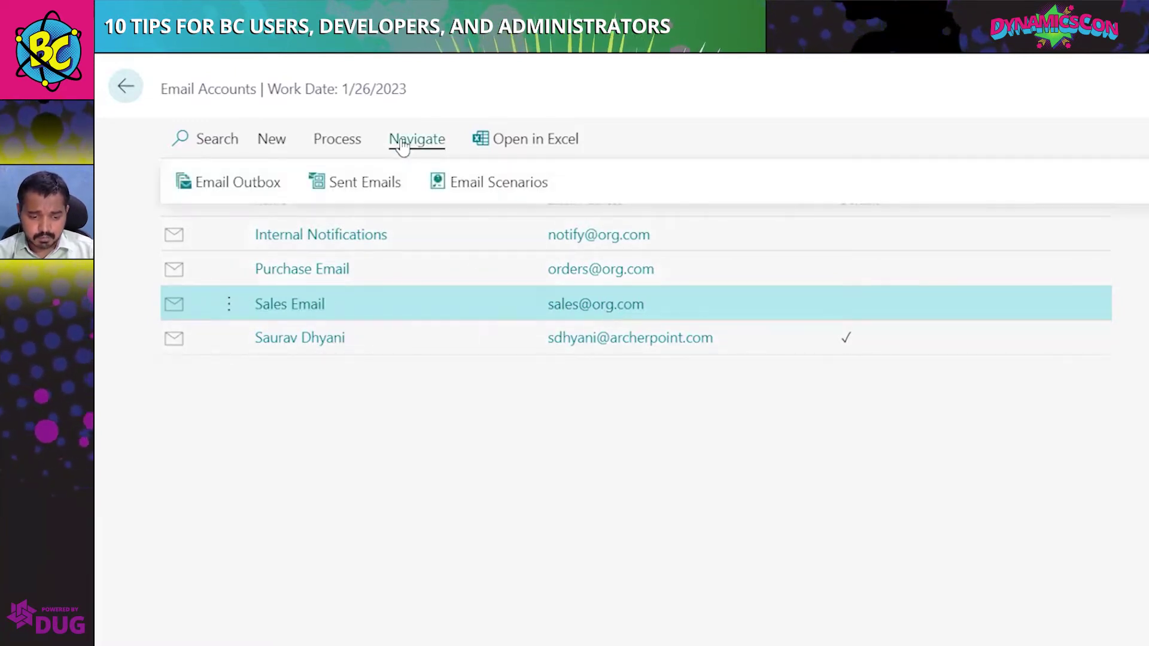
{"action": "left_click", "coordinate": [520, 183]}
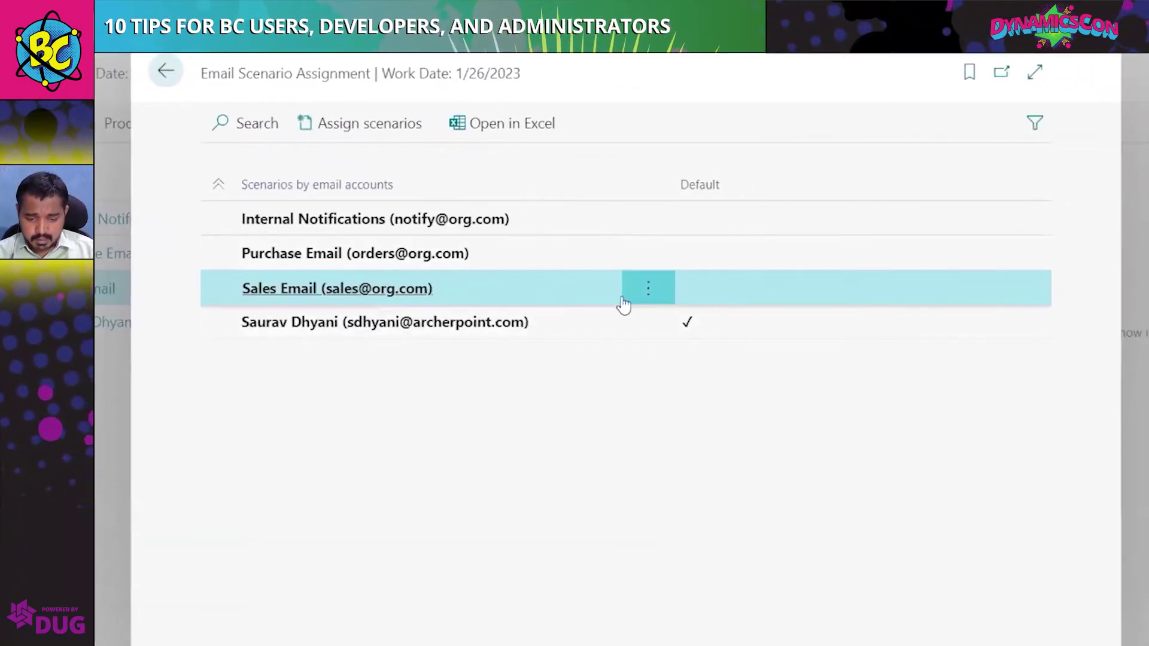
Assign the Sales Credit Memo, Sales Invoice, Sales Order and Sales Quote scenarios to the Sales Email account.
{"action": "left_click", "coordinate": [362, 125]}
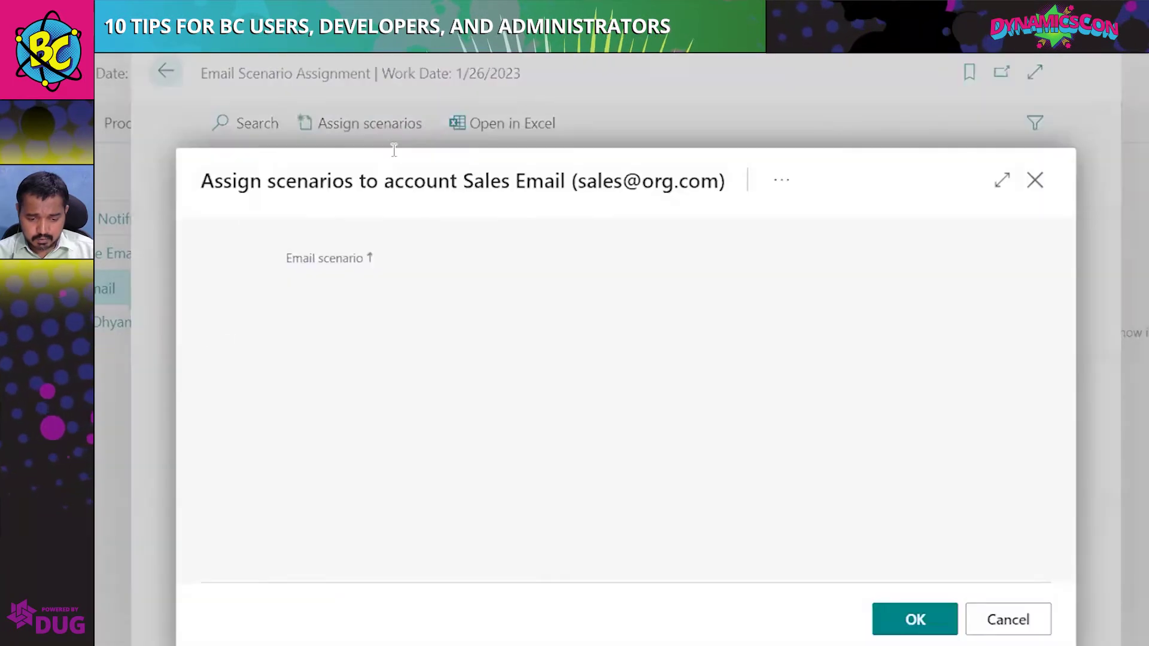
{"action": "scroll", "coordinate": [374, 413], "scroll_direction": "down", "scroll_amount": 3}
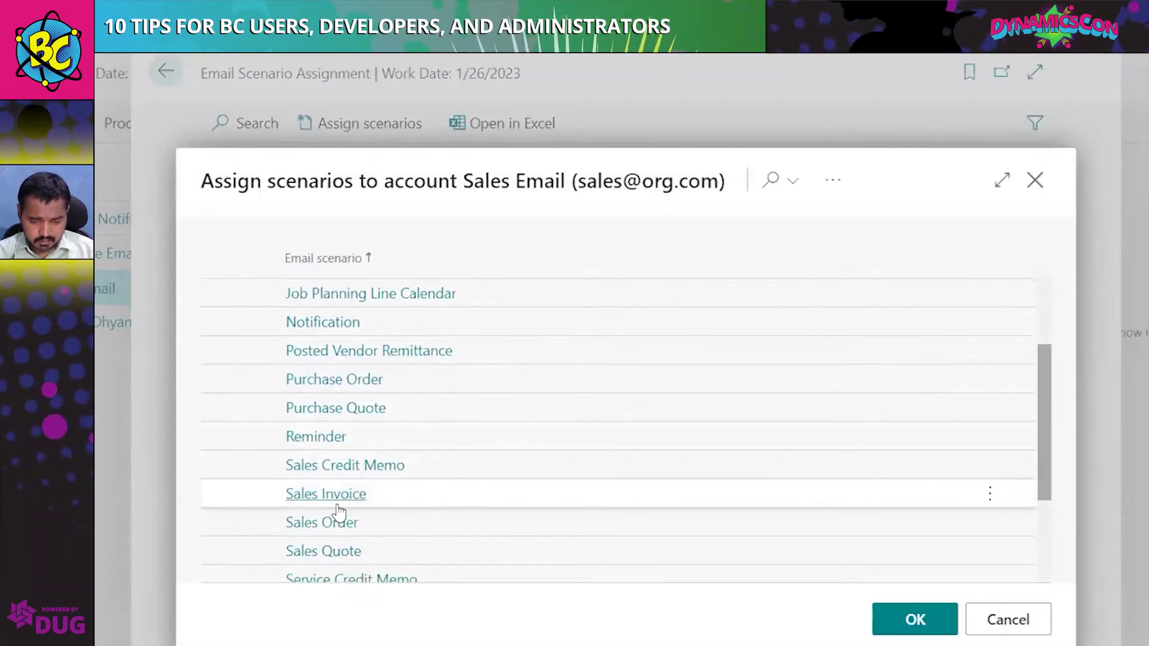
{"action": "left_click", "coordinate": [258, 503]}
{"action": "left_click", "coordinate": [276, 522], "text": "ctrl"}
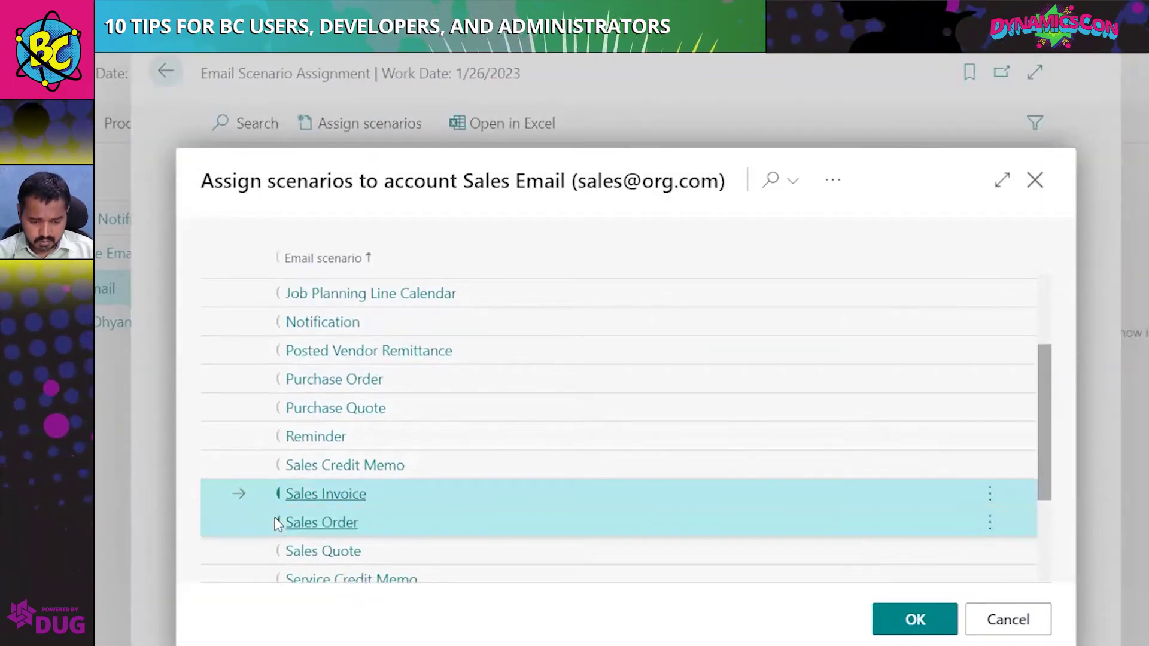
{"action": "left_click", "coordinate": [320, 551]}
{"action": "left_click", "coordinate": [319, 465]}
{"action": "scroll", "coordinate": [847, 502], "scroll_direction": "down", "scroll_amount": 3}
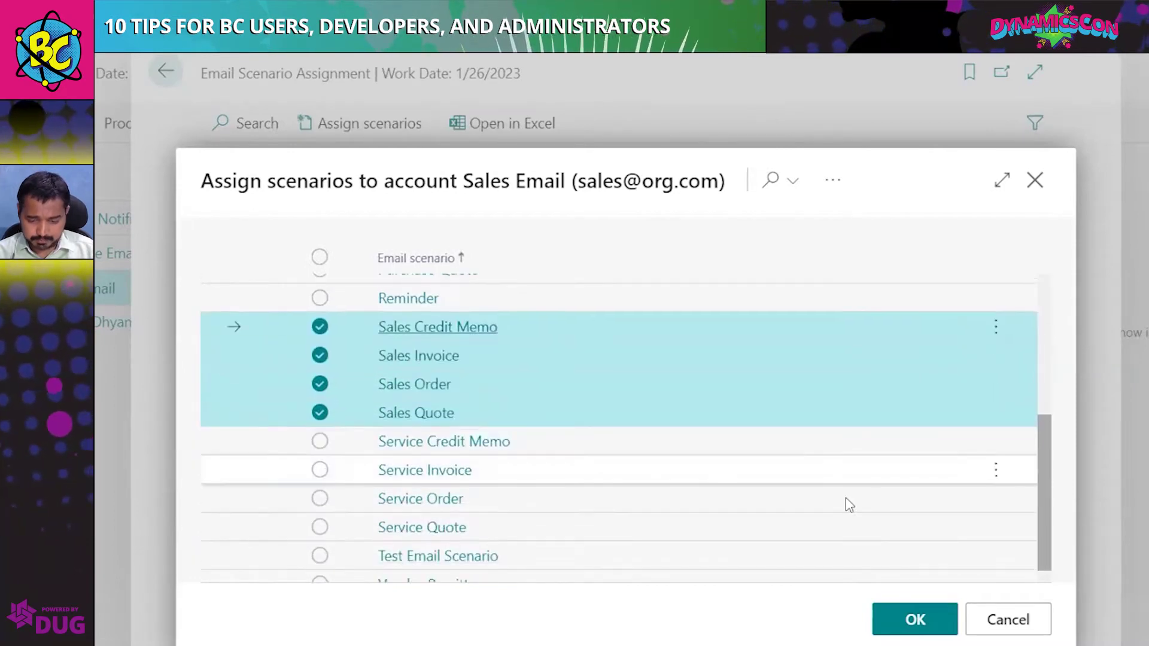
{"action": "left_click", "coordinate": [914, 619]}
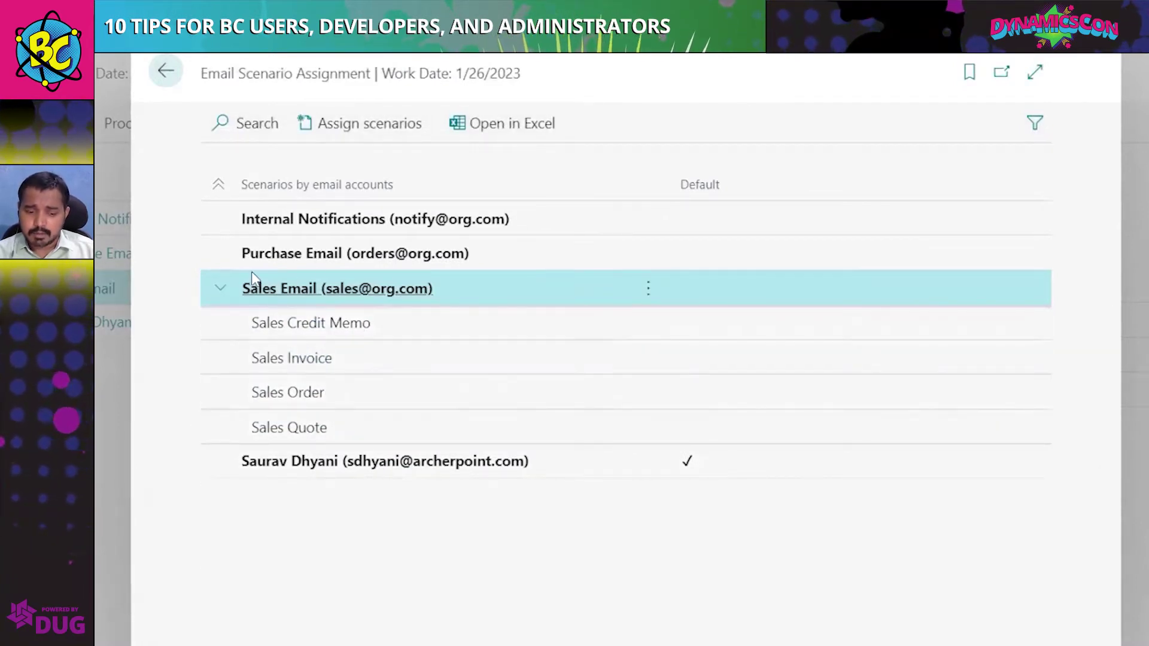
Assign the Purchase Order and Purchase Quote scenarios to the Purchase Email account.
{"action": "left_click", "coordinate": [504, 254]}
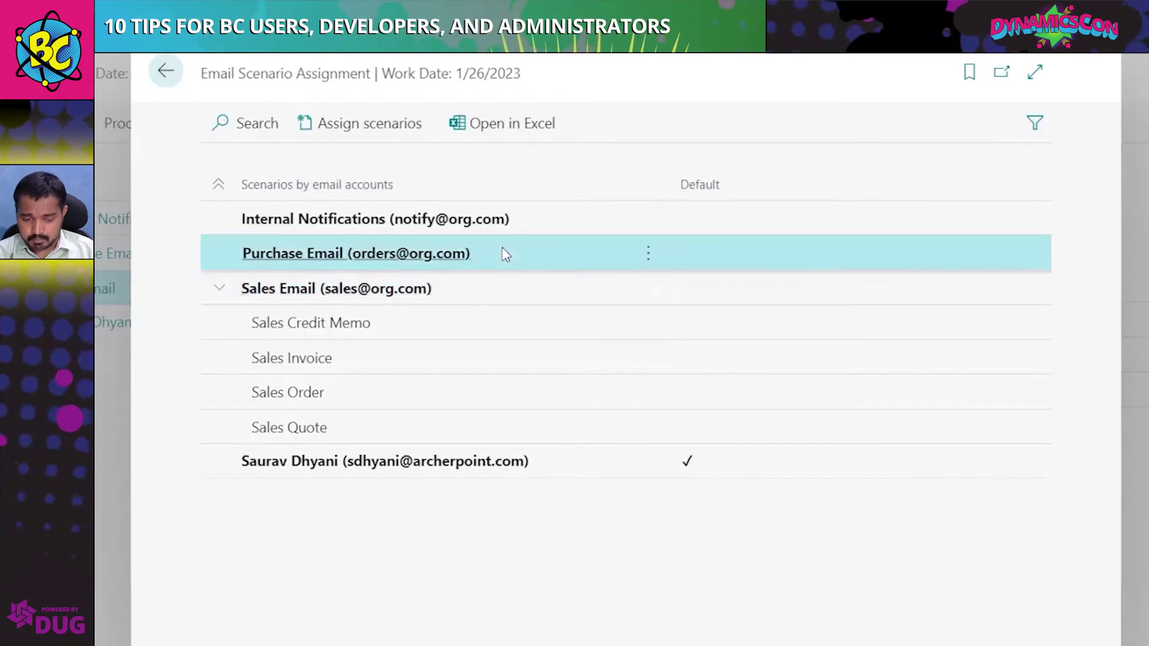
{"action": "left_click", "coordinate": [369, 123]}
{"action": "scroll", "coordinate": [386, 386], "scroll_direction": "down", "scroll_amount": 3}
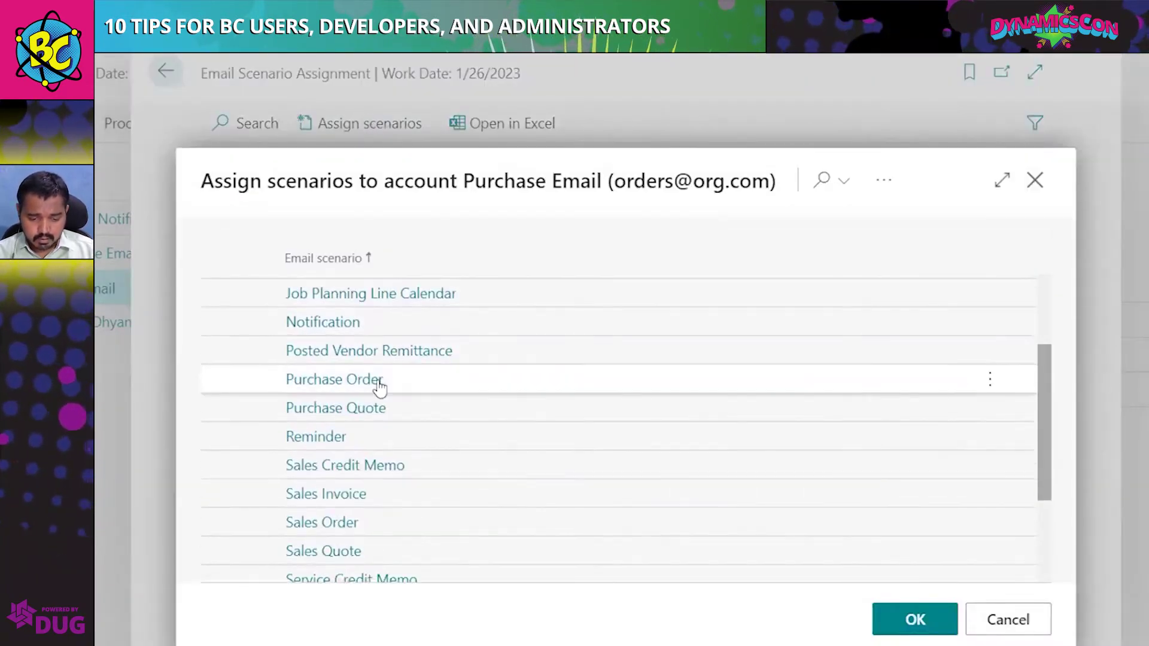
{"action": "left_click", "coordinate": [251, 386]}
{"action": "left_click", "coordinate": [251, 410], "text": "shift"}
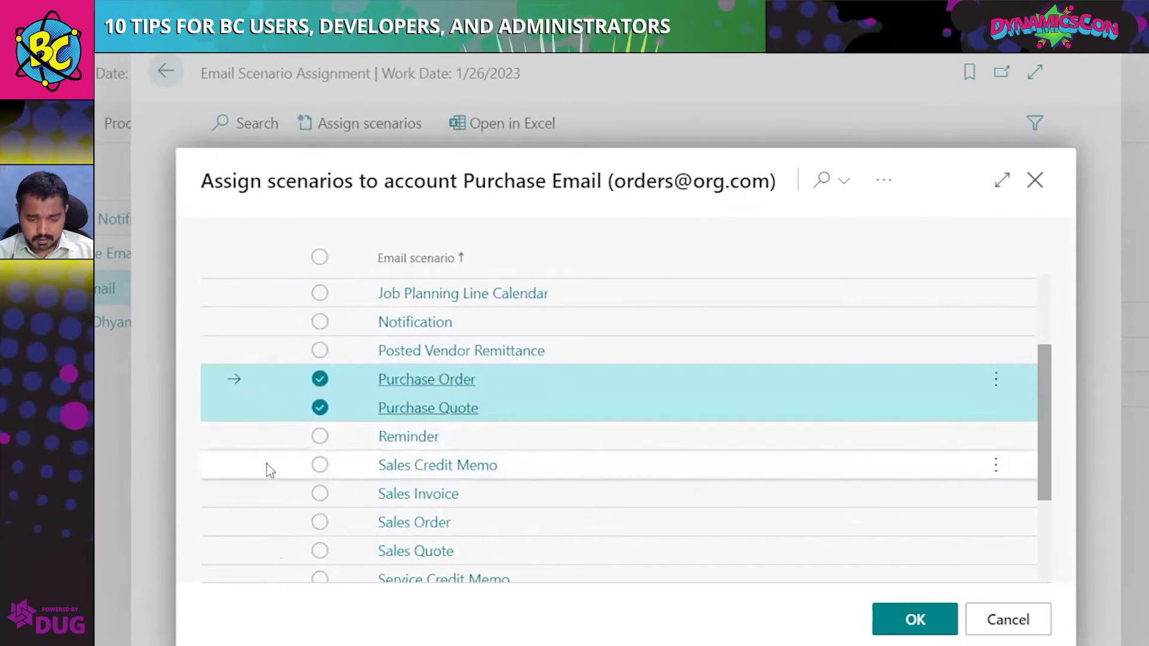
{"action": "scroll", "coordinate": [274, 461], "scroll_direction": "down", "scroll_amount": 5}
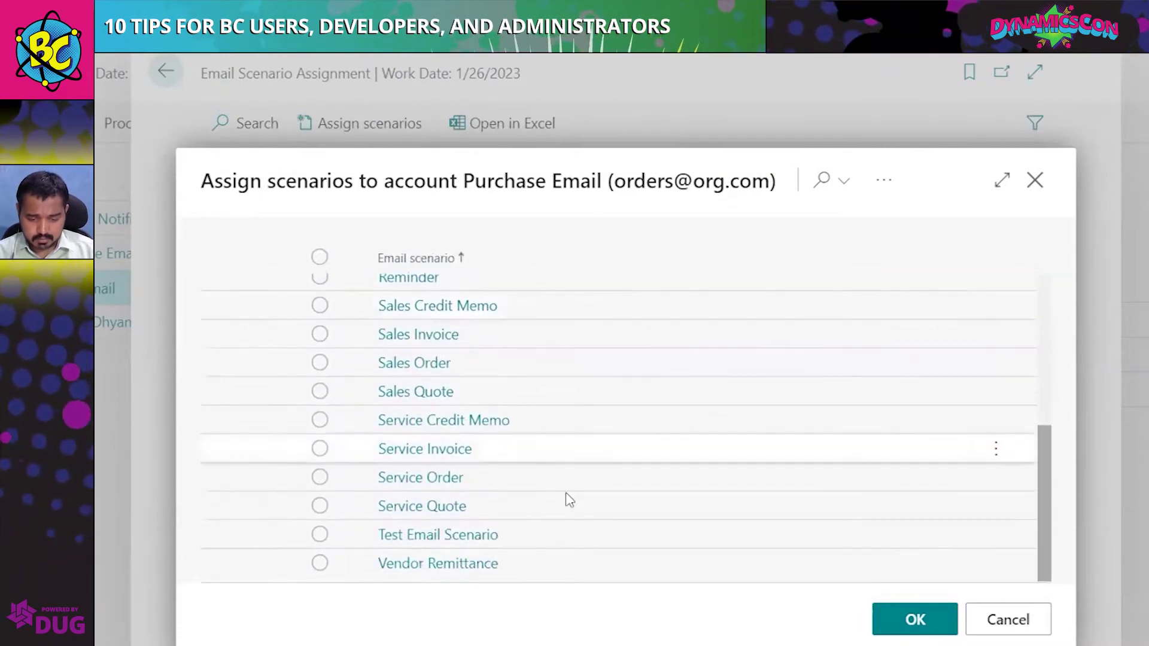
{"action": "left_click", "coordinate": [897, 620]}
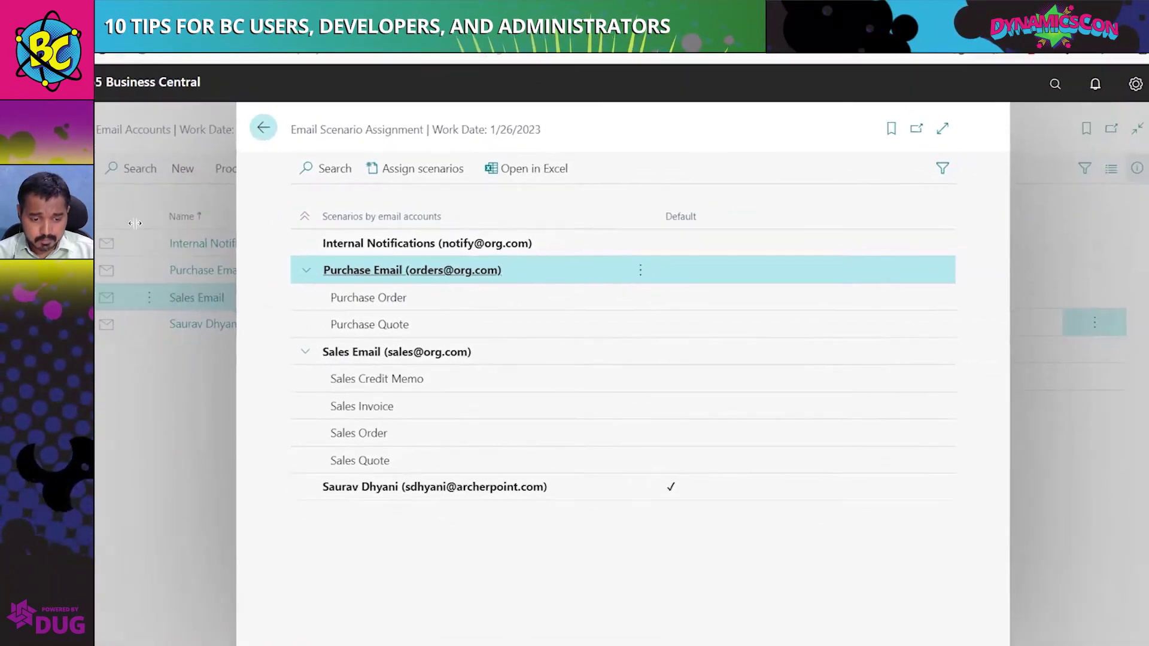
Leave the email setup pages, open the Sales Orders list and switch it to the DynamicsCon view.
{"action": "left_click", "coordinate": [162, 75]}
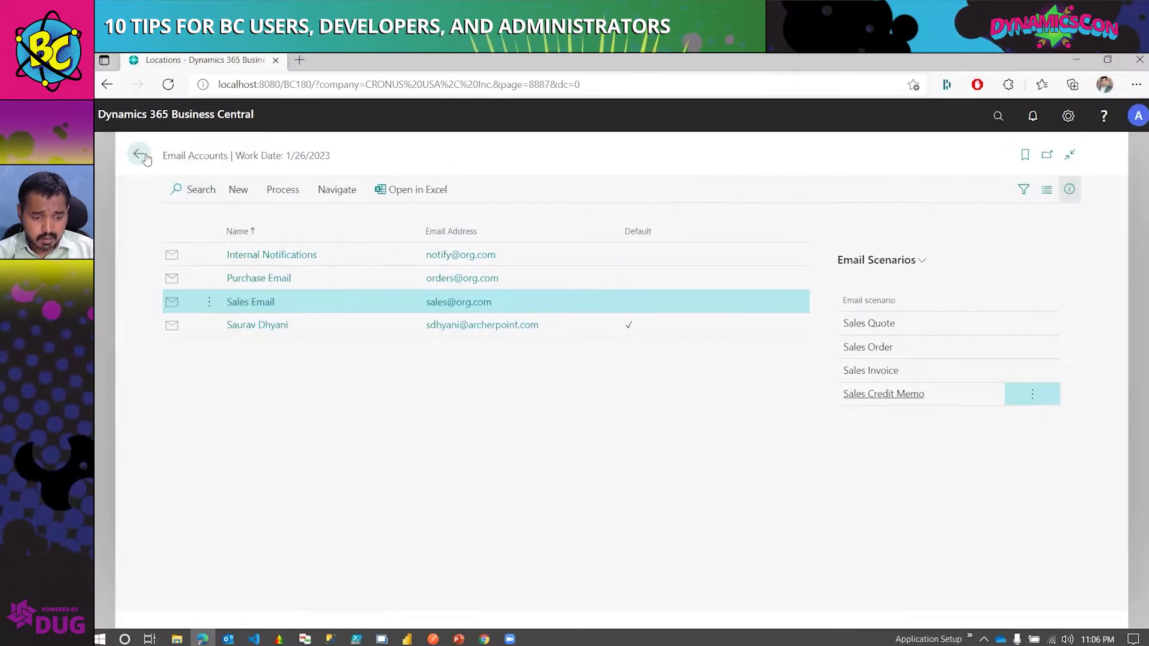
{"action": "left_click", "coordinate": [138, 154]}
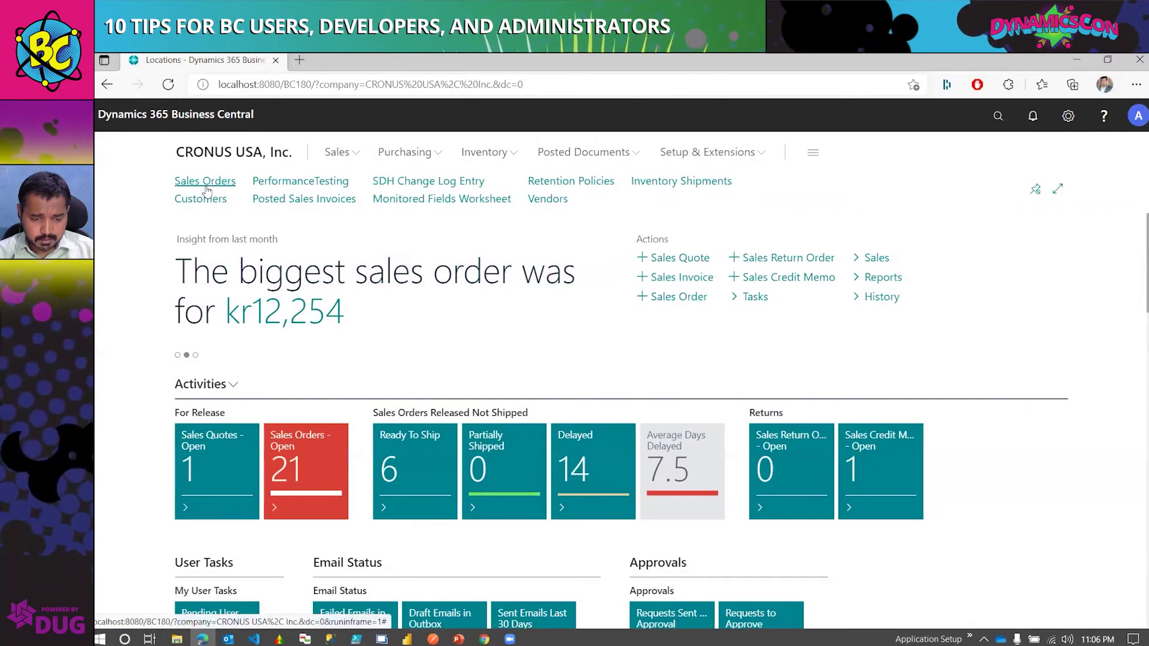
{"action": "left_click", "coordinate": [205, 181]}
{"action": "left_click", "coordinate": [198, 229]}
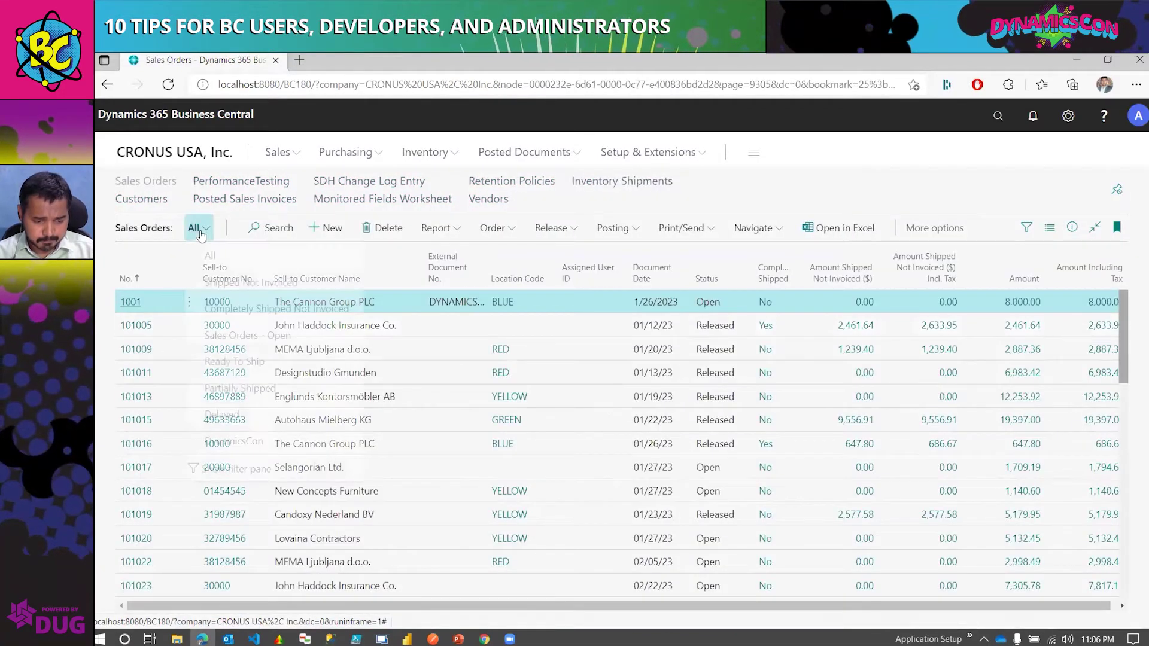
{"action": "left_click", "coordinate": [232, 447]}
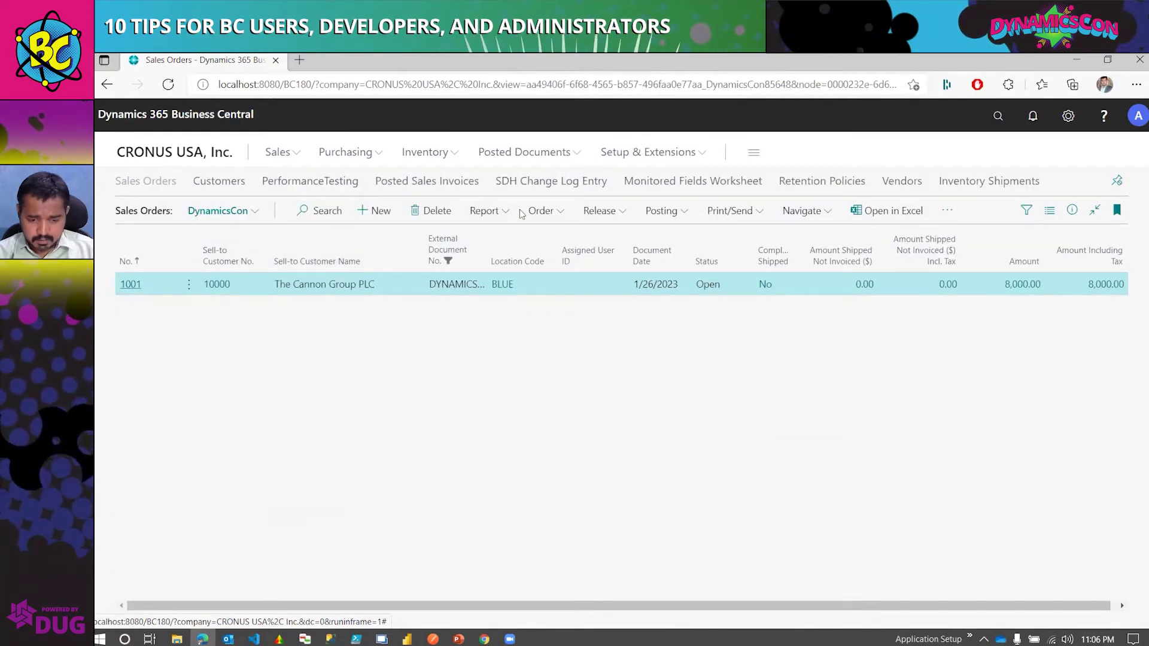
Open the email confirmation draft for The Cannon Group PLC sales order and expand the email editor.
{"action": "left_click", "coordinate": [599, 211]}
{"action": "left_click", "coordinate": [730, 211]}
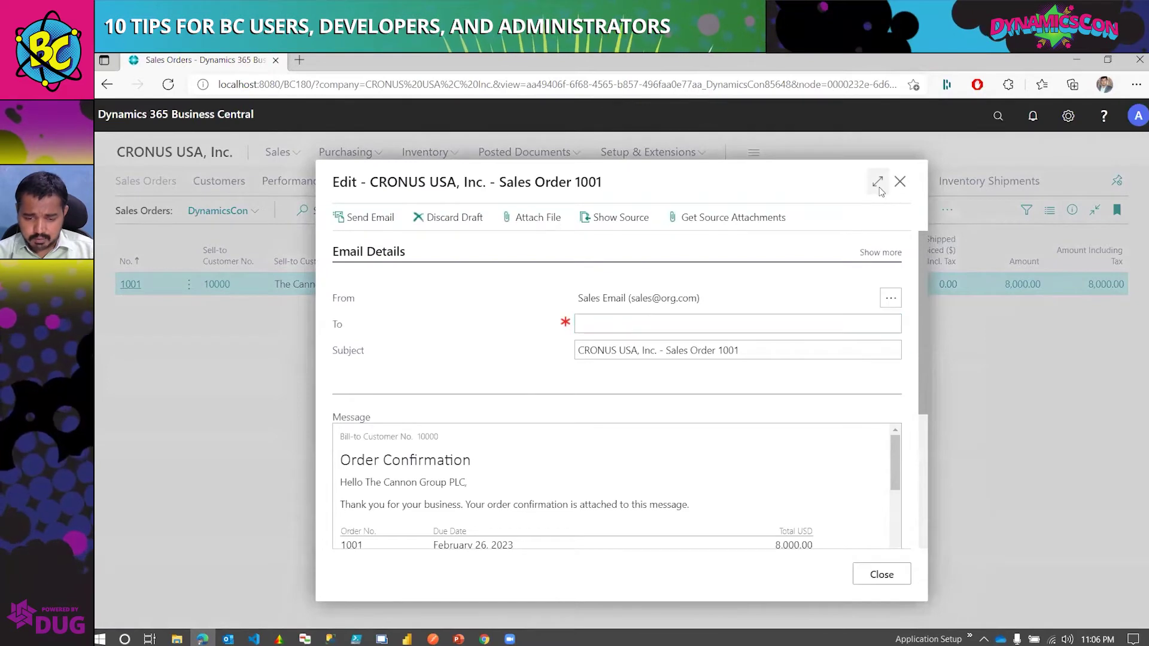
{"action": "left_click", "coordinate": [878, 182]}
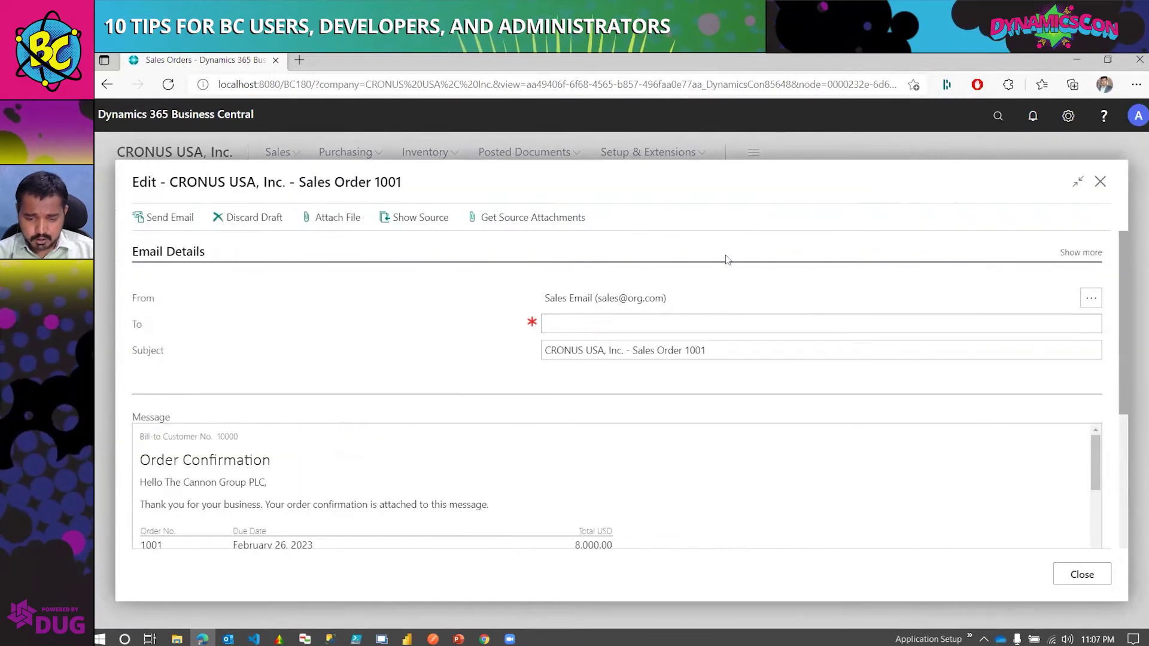
Examine the draft's sender account, order confirmation message and attached PDF, and the available attachment commands.
{"action": "left_click", "coordinate": [595, 300]}
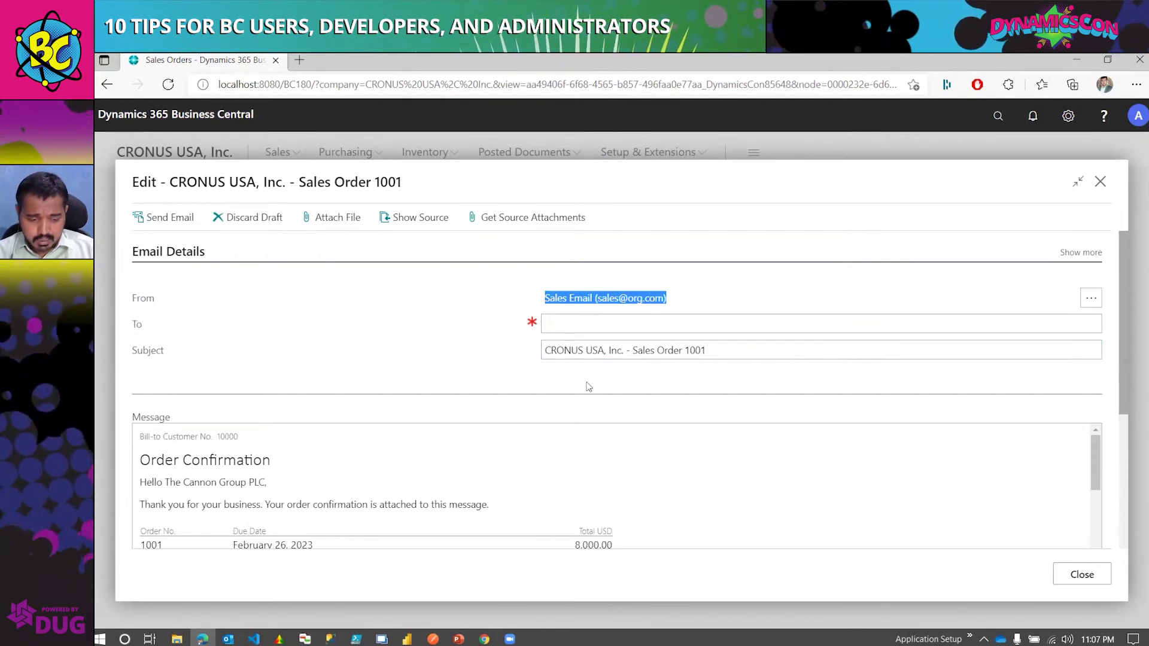
{"action": "scroll", "coordinate": [589, 383], "scroll_direction": "down", "scroll_amount": 2}
{"action": "scroll", "coordinate": [590, 383], "scroll_direction": "down", "scroll_amount": 1}
{"action": "left_click_drag", "start_coordinate": [175, 297], "coordinate": [625, 406]}
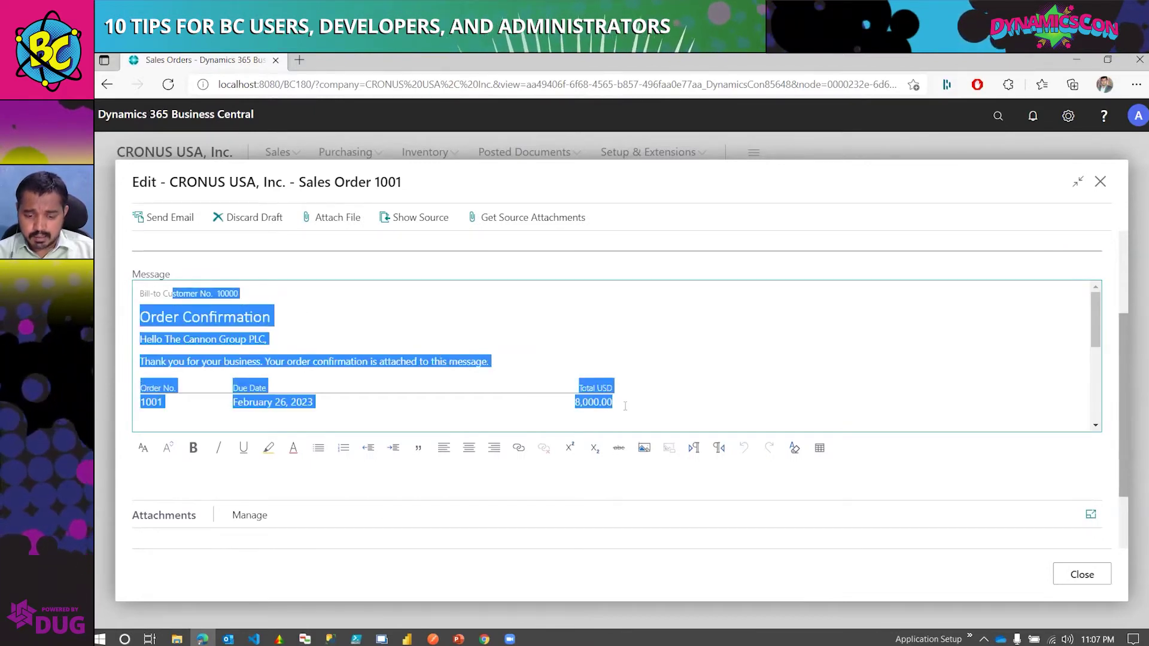
{"action": "scroll", "coordinate": [628, 374], "scroll_direction": "down", "scroll_amount": 5}
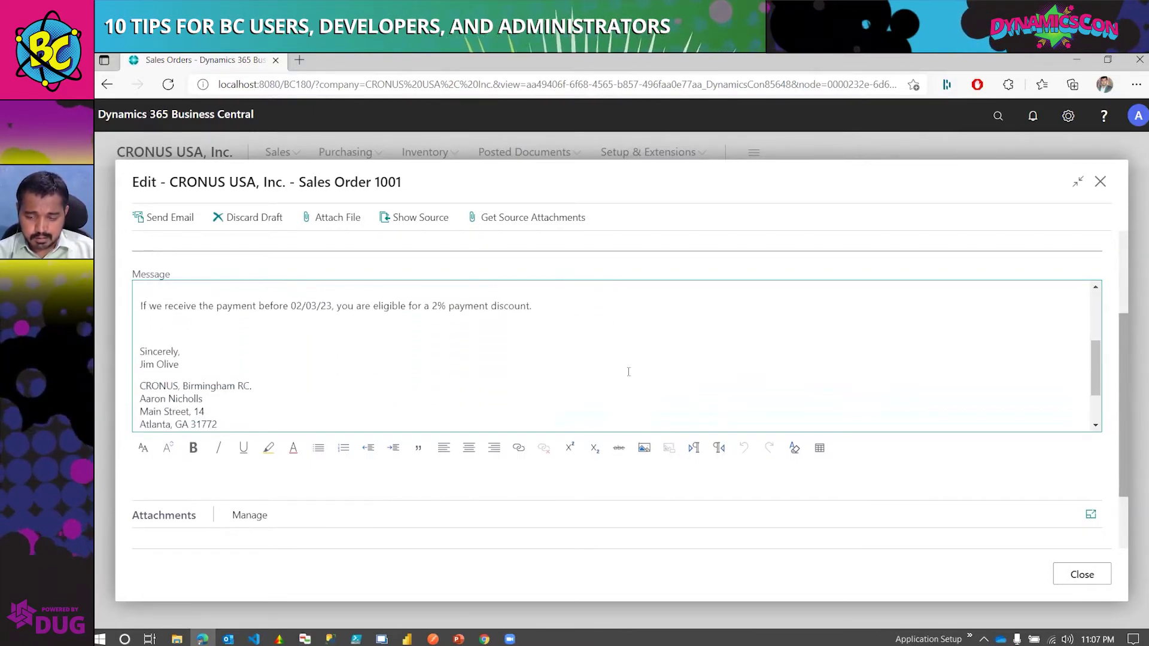
{"action": "scroll", "coordinate": [628, 370], "scroll_direction": "down", "scroll_amount": 4}
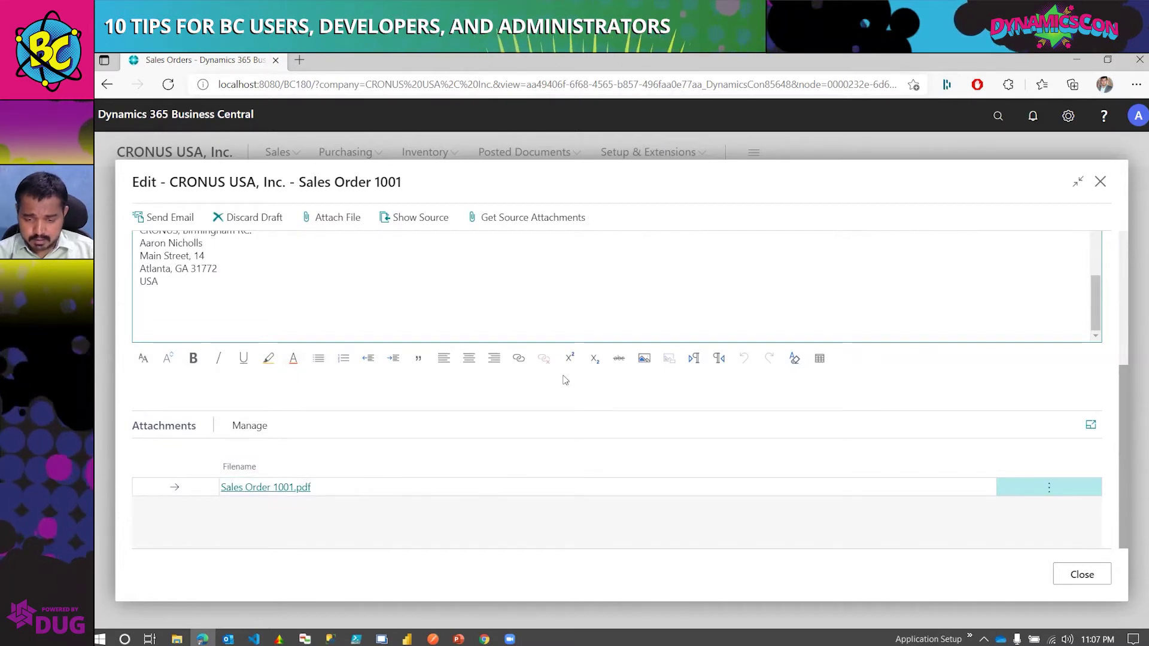
{"action": "scroll", "coordinate": [605, 466], "scroll_direction": "up", "scroll_amount": 2}
{"action": "scroll", "coordinate": [605, 466], "scroll_direction": "up", "scroll_amount": 3}
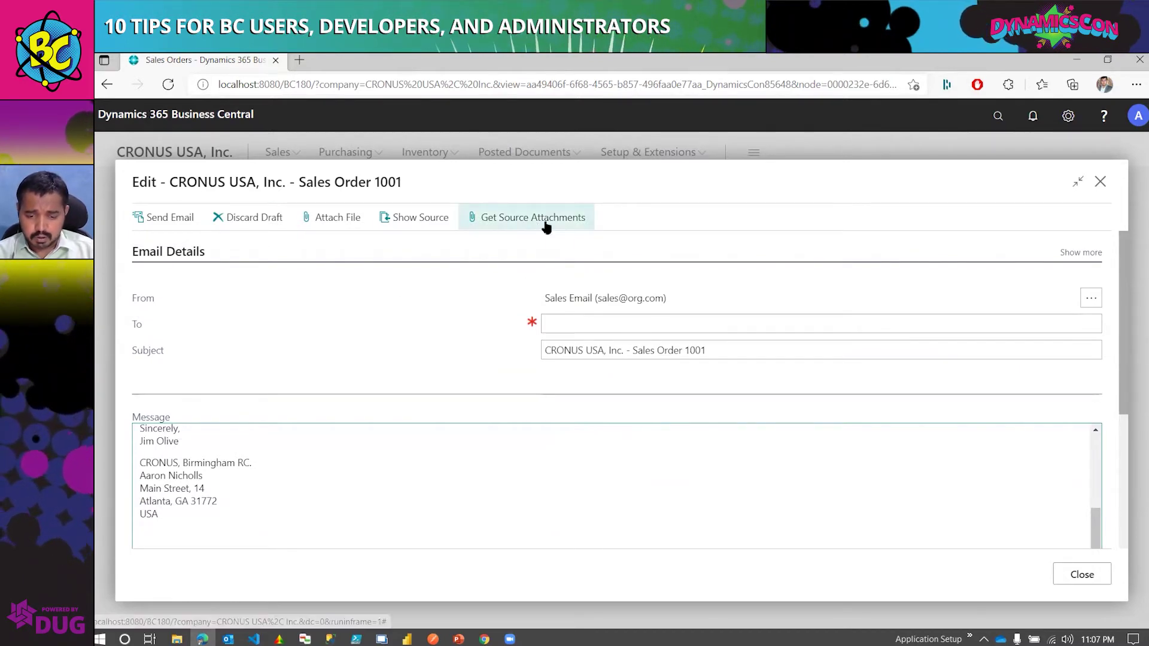
Add both related attachments from the sales order, ArcherPoint.png and the other PNG image, to the email draft.
{"action": "scroll", "coordinate": [552, 334], "scroll_direction": "down", "scroll_amount": 4}
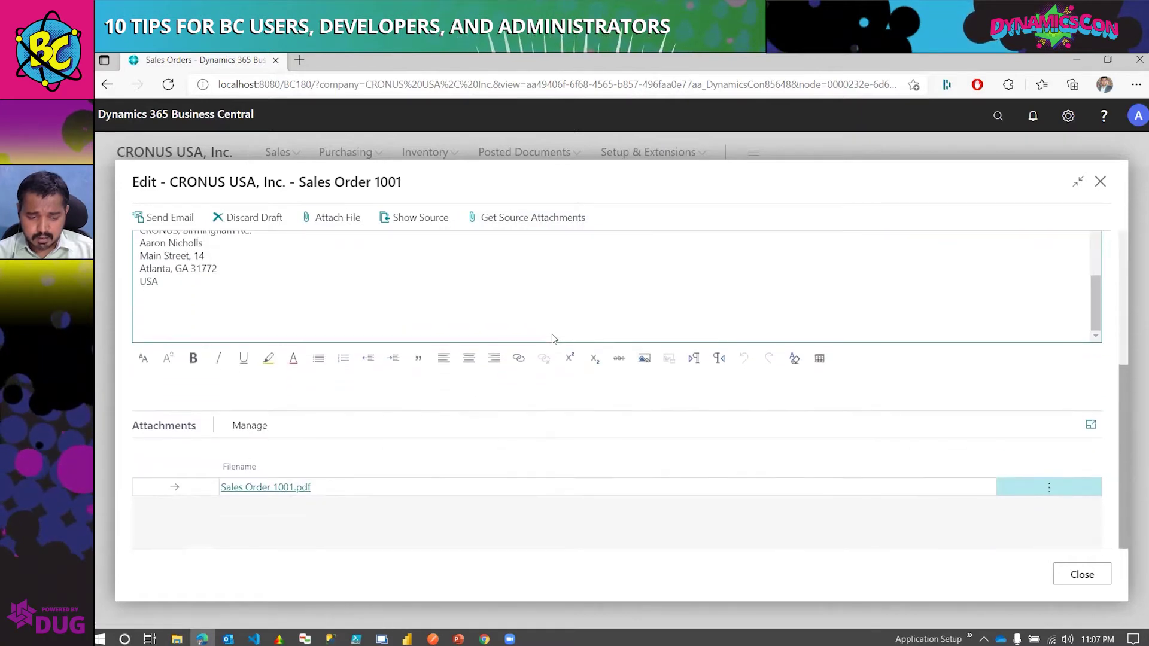
{"action": "left_click", "coordinate": [242, 428]}
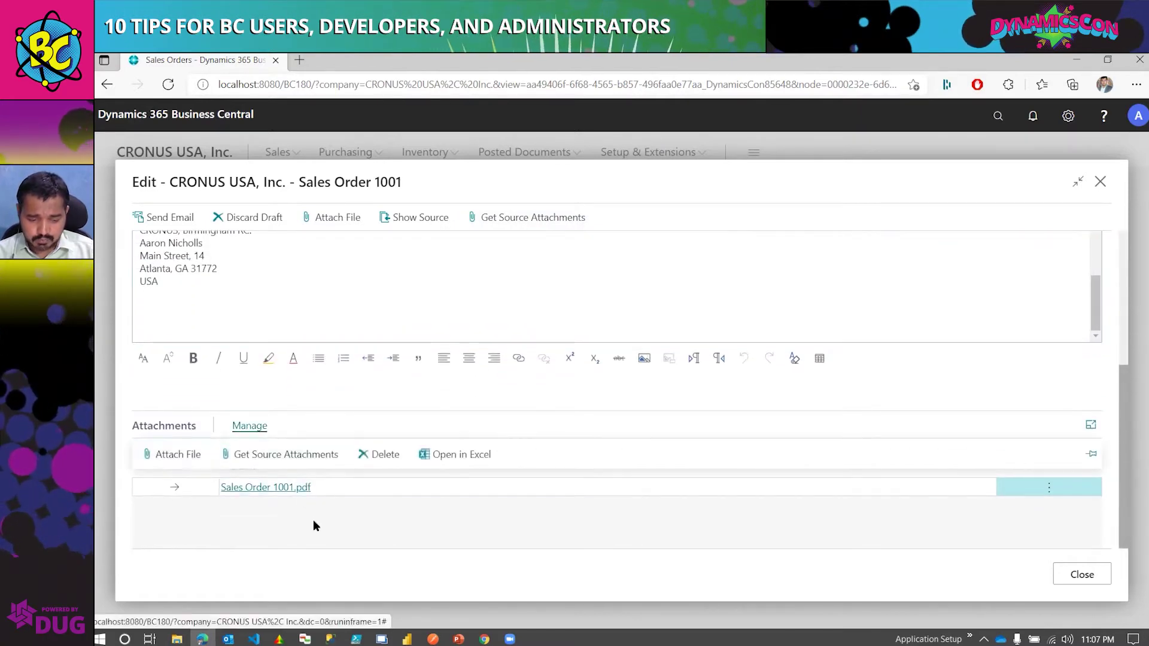
{"action": "left_click", "coordinate": [304, 460]}
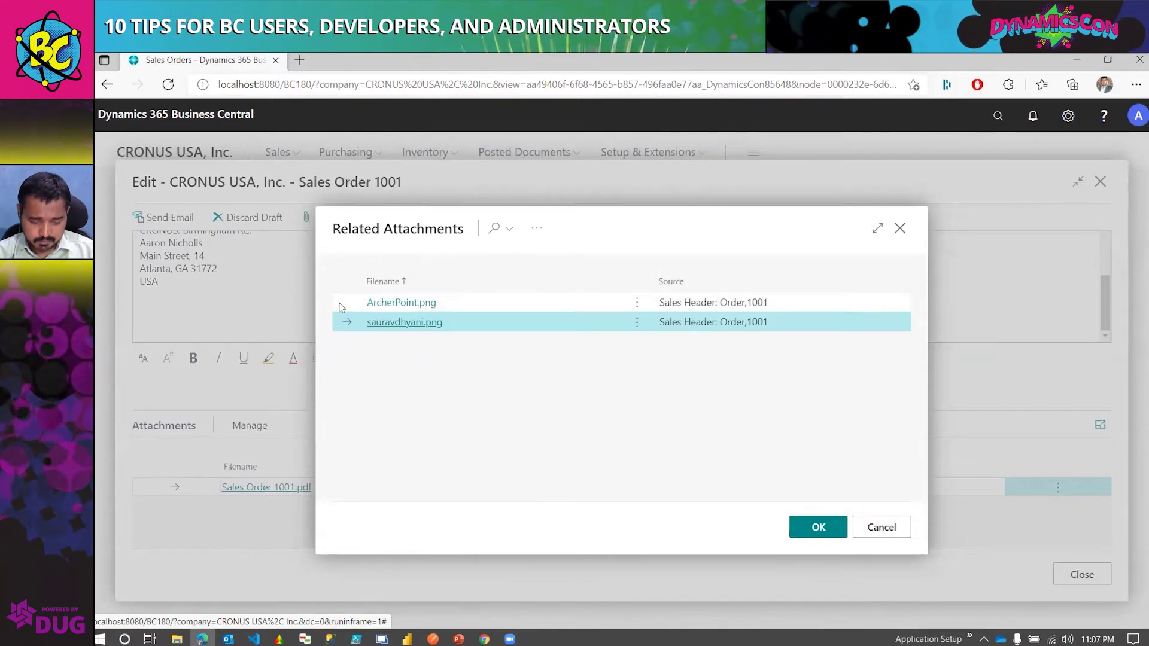
{"action": "left_click", "coordinate": [341, 307]}
{"action": "left_click", "coordinate": [809, 529]}
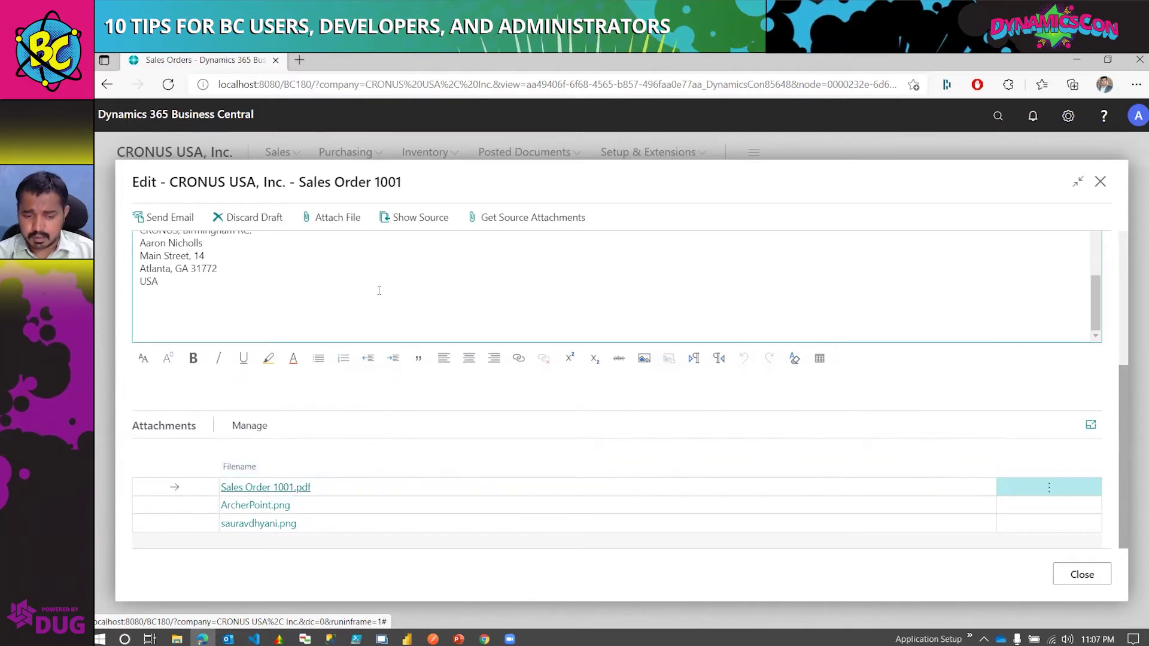
Close the email, keeping it as a draft in Email Outbox, and return to the home page's Email Status tiles.
{"action": "scroll", "coordinate": [379, 289], "scroll_direction": "up", "scroll_amount": 5}
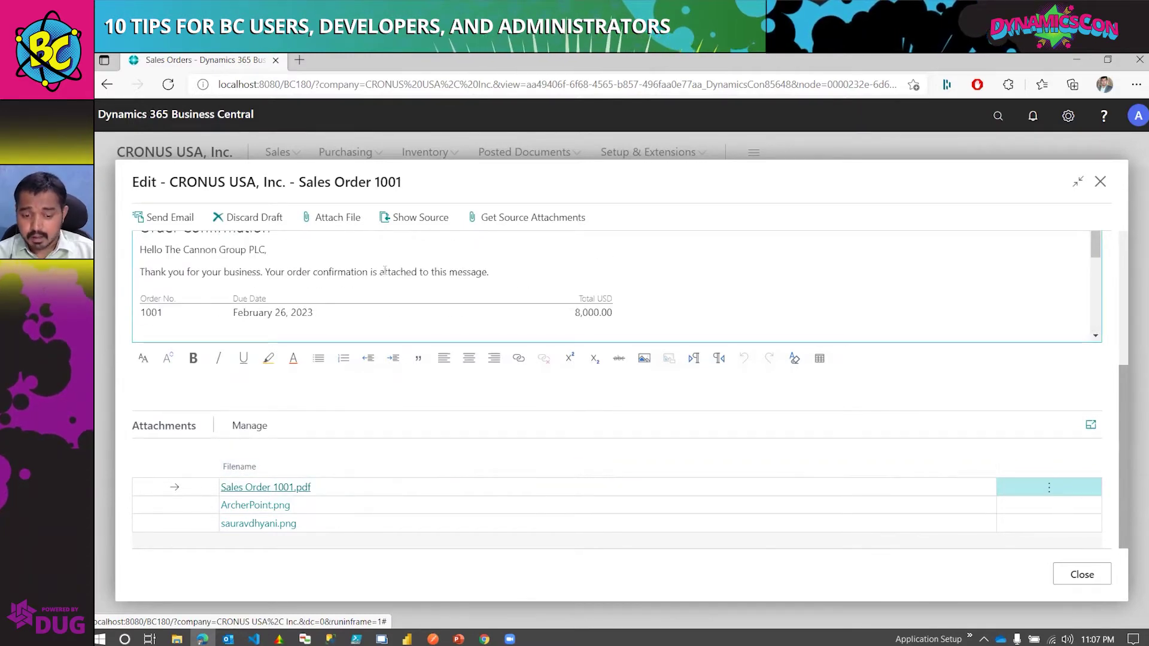
{"action": "left_click", "coordinate": [1092, 570]}
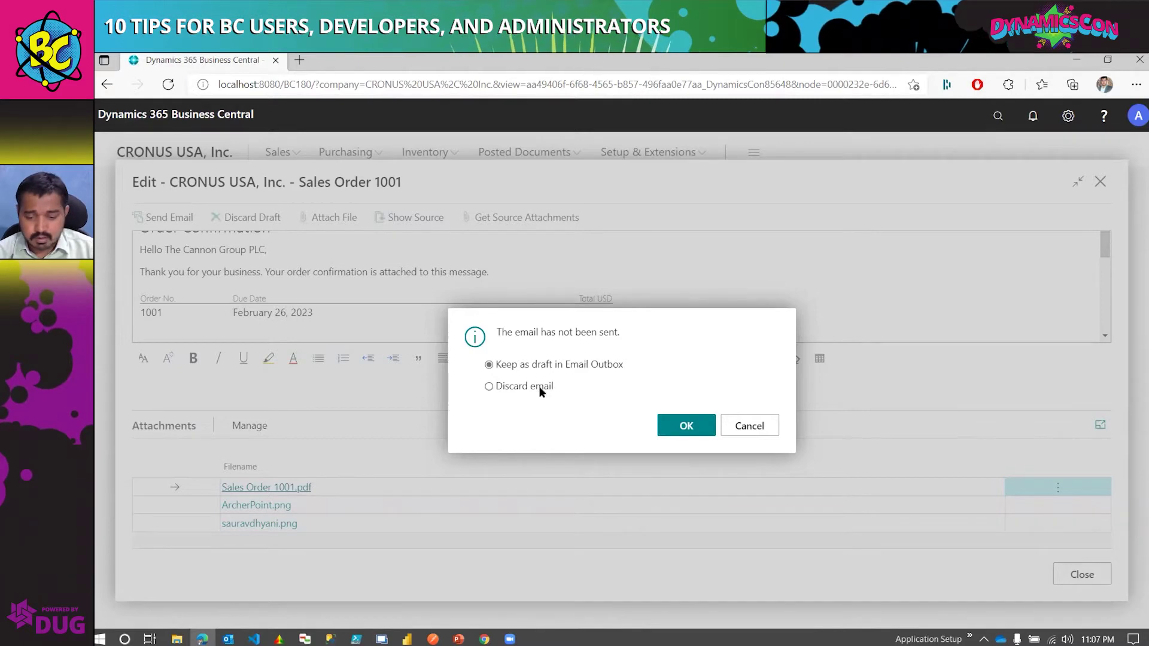
{"action": "left_click", "coordinate": [687, 425]}
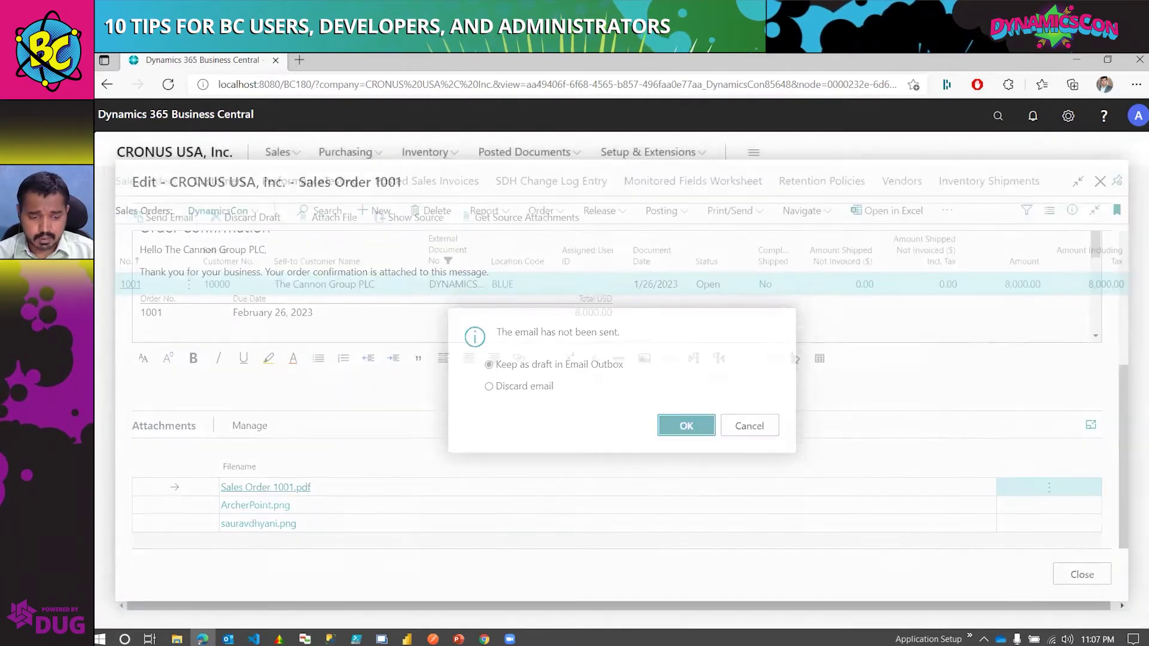
{"action": "left_click", "coordinate": [162, 159]}
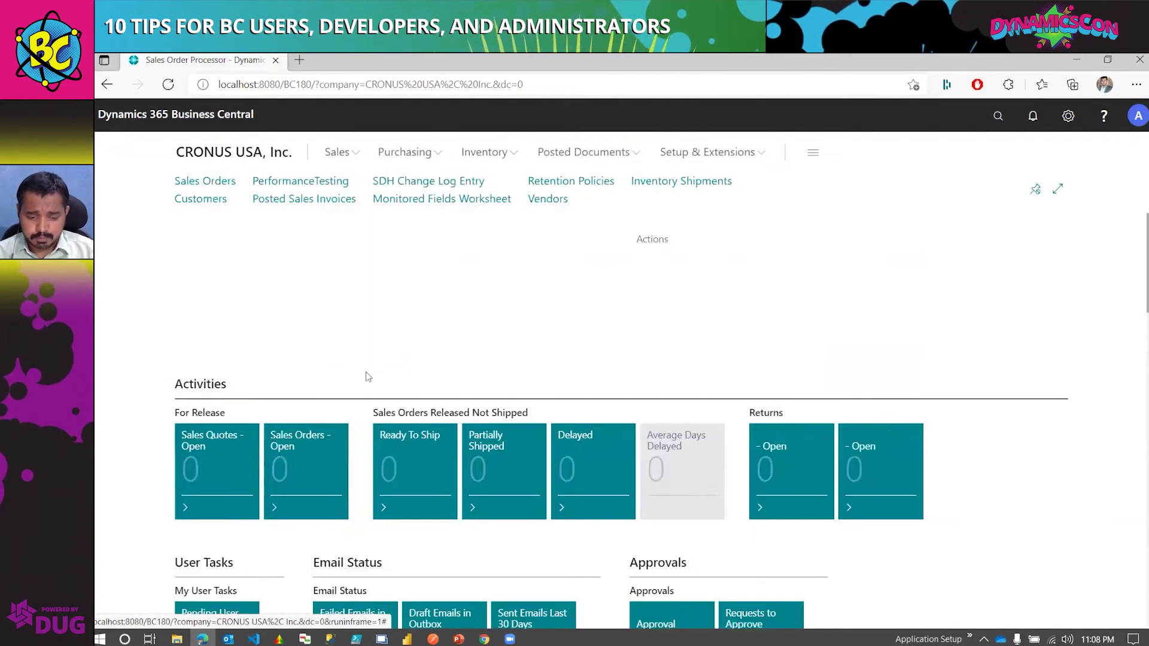
{"action": "scroll", "coordinate": [369, 419], "scroll_direction": "down", "scroll_amount": 3}
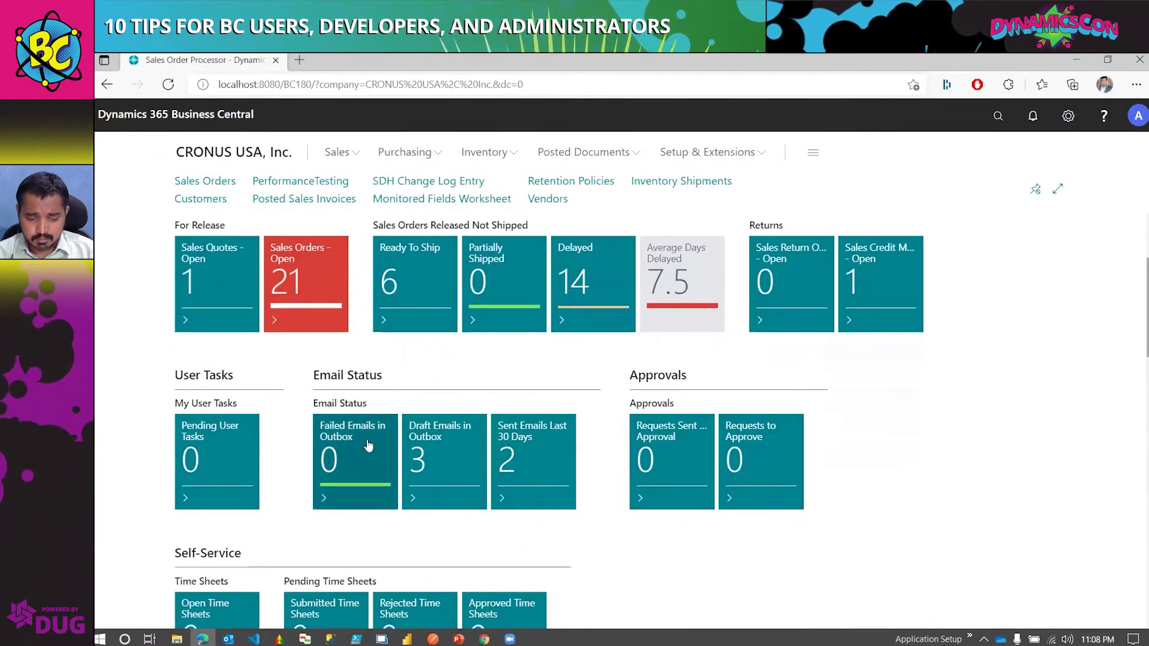